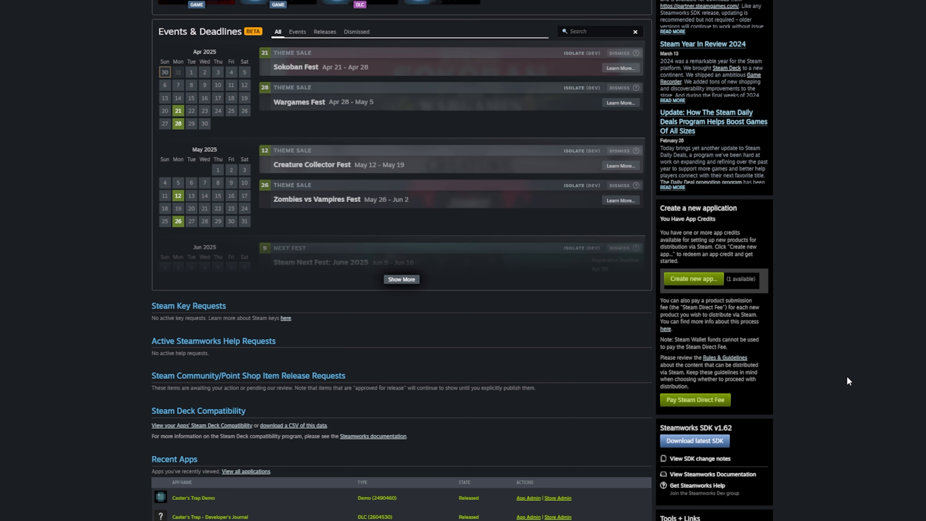
# - Create a new Game app named 'The Haunting of the Chea-Wilson Family' and dismiss the summary
pyautogui.click(693, 280)
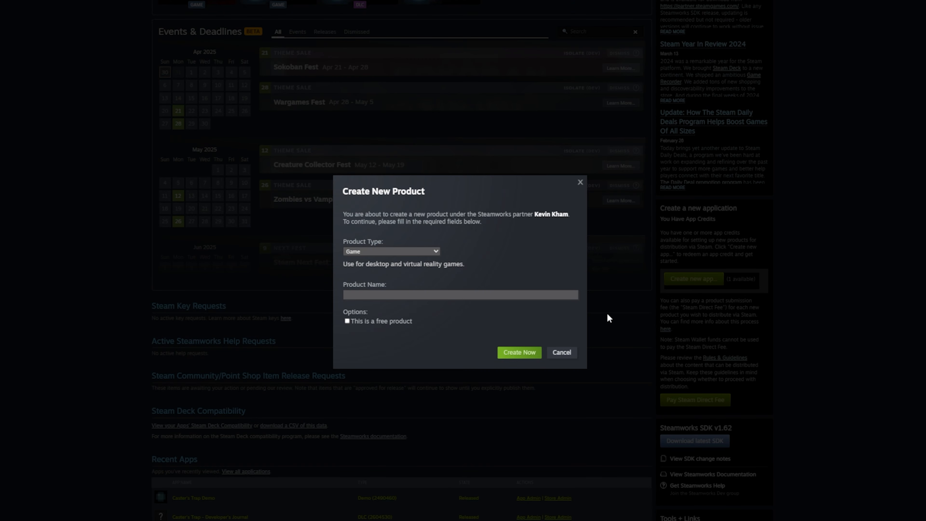
pyautogui.click(425, 251)
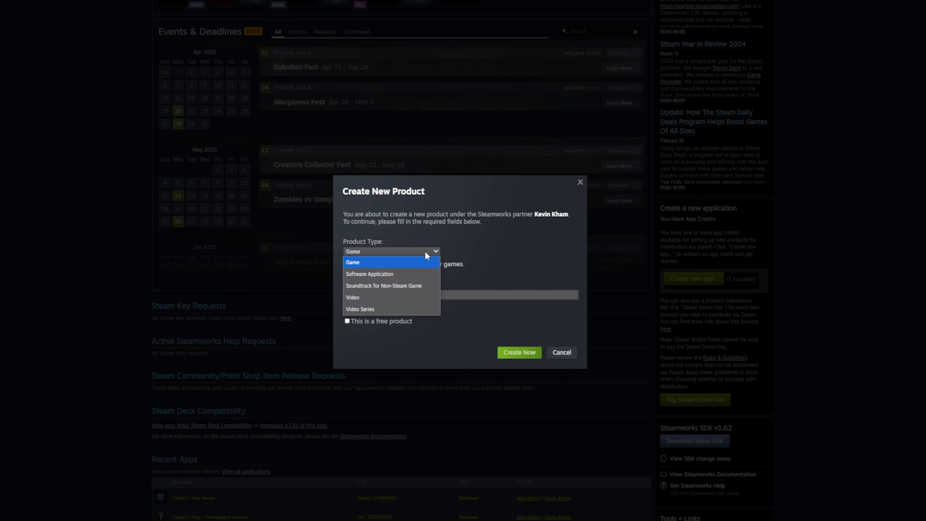
pyautogui.click(425, 251)
pyautogui.click(426, 294)
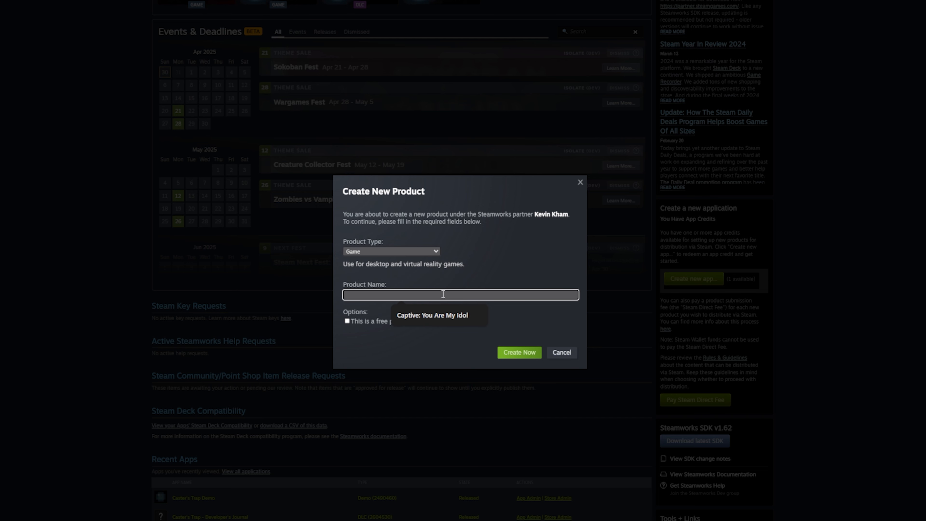
pyautogui.write('The Haunting of the Chea-Wilson Family')
pyautogui.click(515, 353)
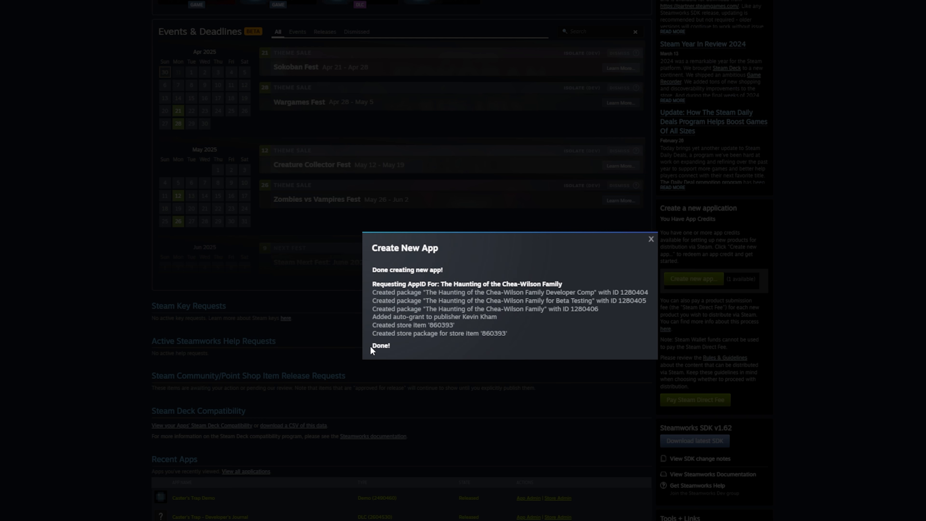
pyautogui.click(651, 240)
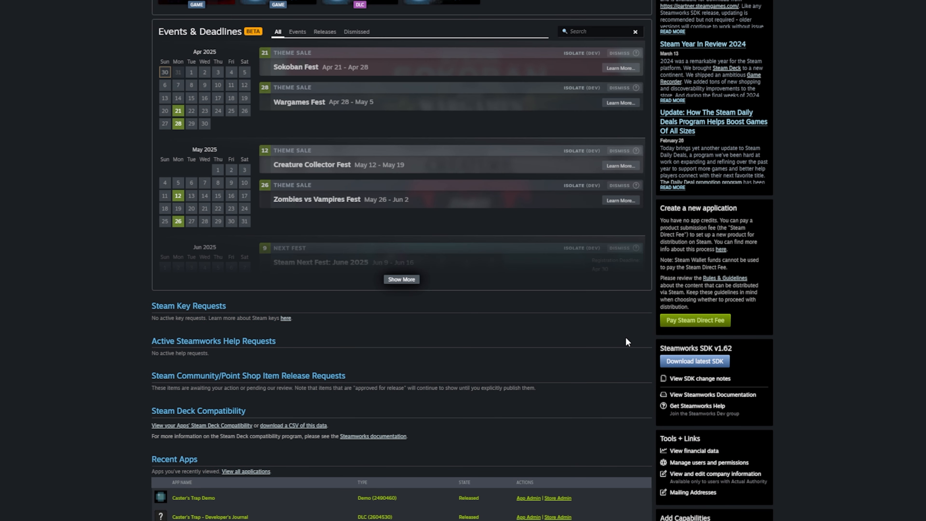
pyautogui.scroll(2, 628, 343)
pyautogui.scroll(-6, 626, 343)
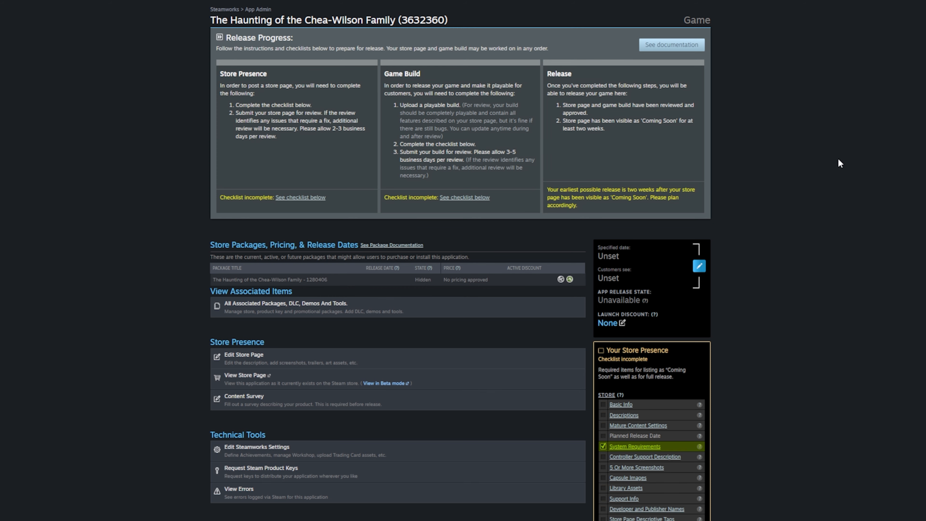
pyautogui.scroll(-2, 843, 171)
pyautogui.scroll(-3, 841, 173)
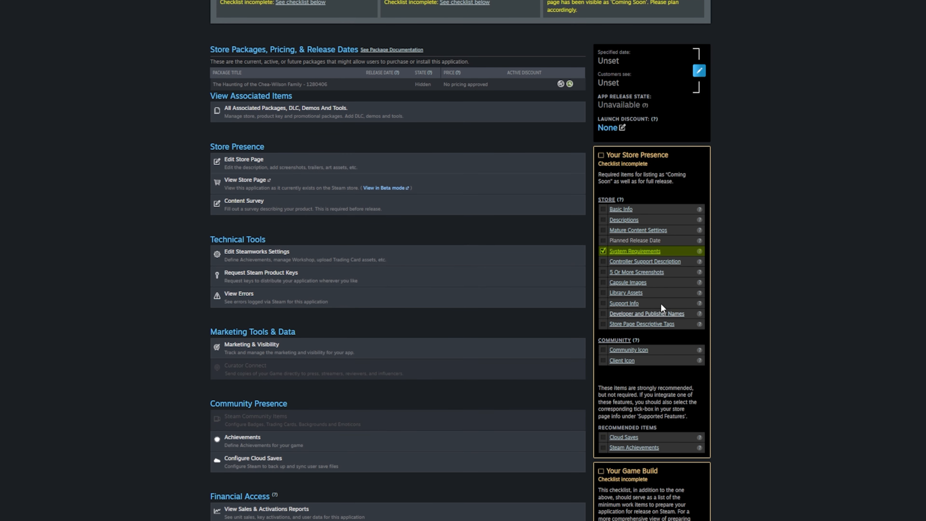
pyautogui.scroll(-1, 667, 193)
pyautogui.scroll(-3, 667, 193)
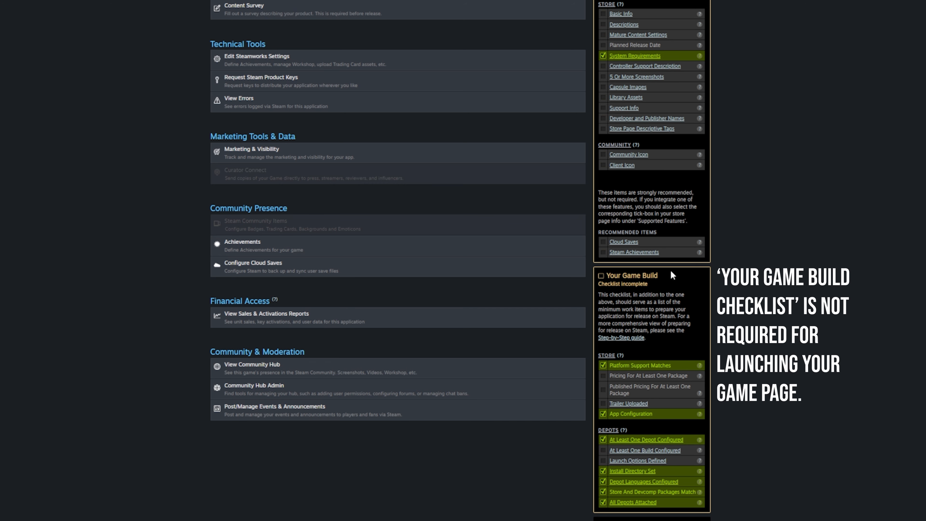
pyautogui.scroll(2, 672, 274)
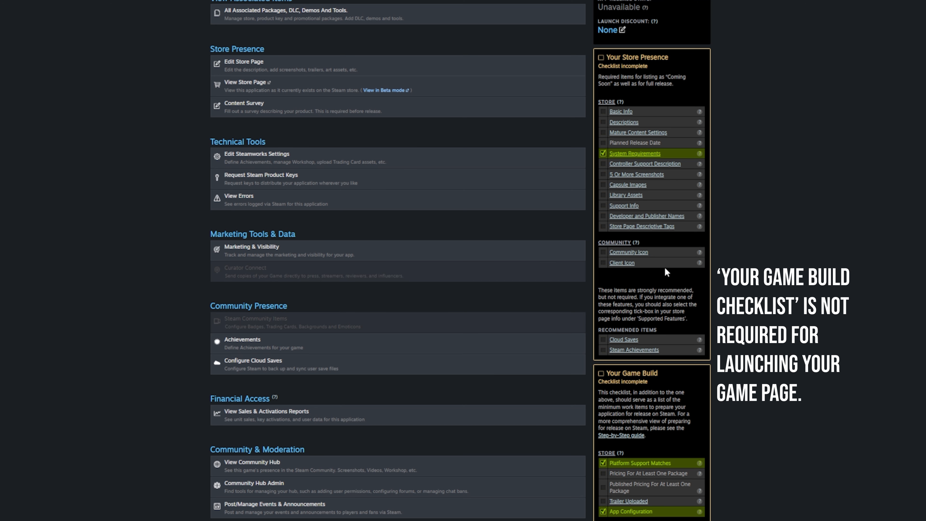
pyautogui.scroll(-2, 667, 272)
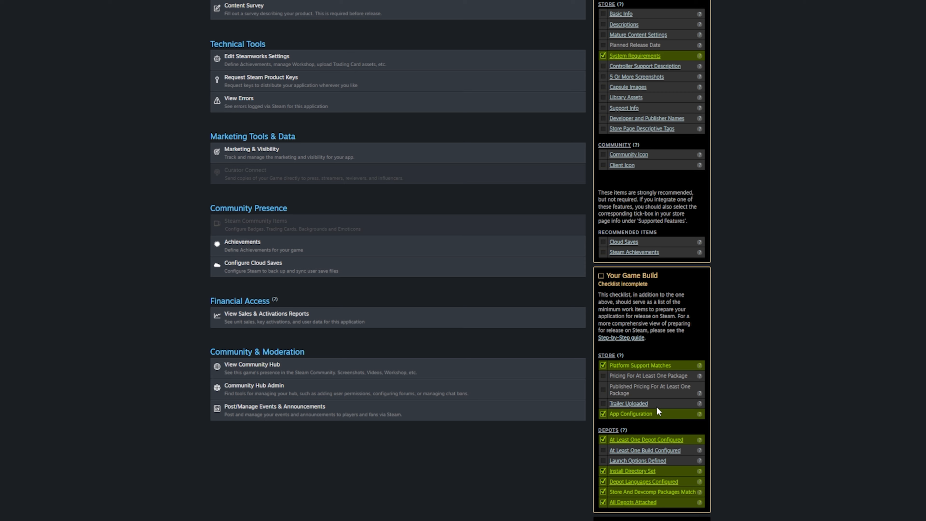
pyautogui.scroll(10, 798, 293)
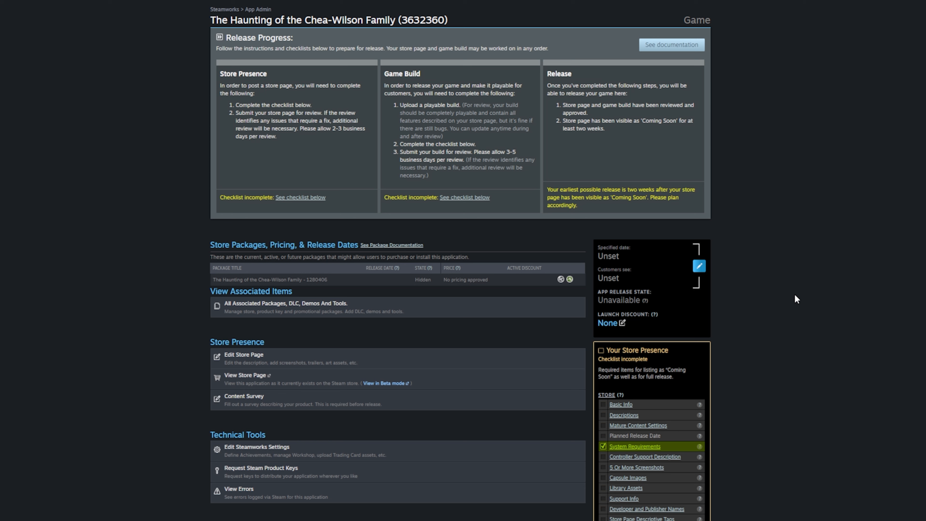
pyautogui.moveTo(516, 153); pyautogui.dragTo(501, 152)
pyautogui.click(819, 218)
pyautogui.click(290, 310)
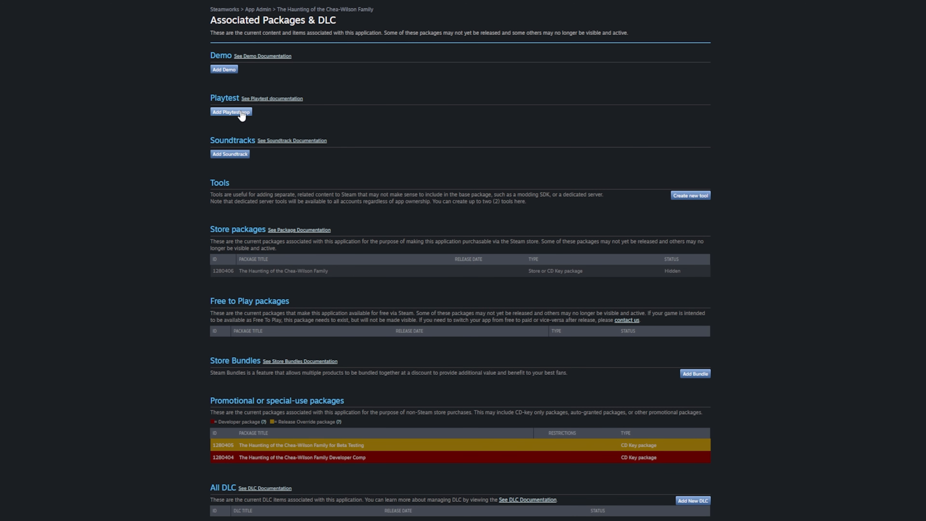
pyautogui.scroll(-3, 234, 256)
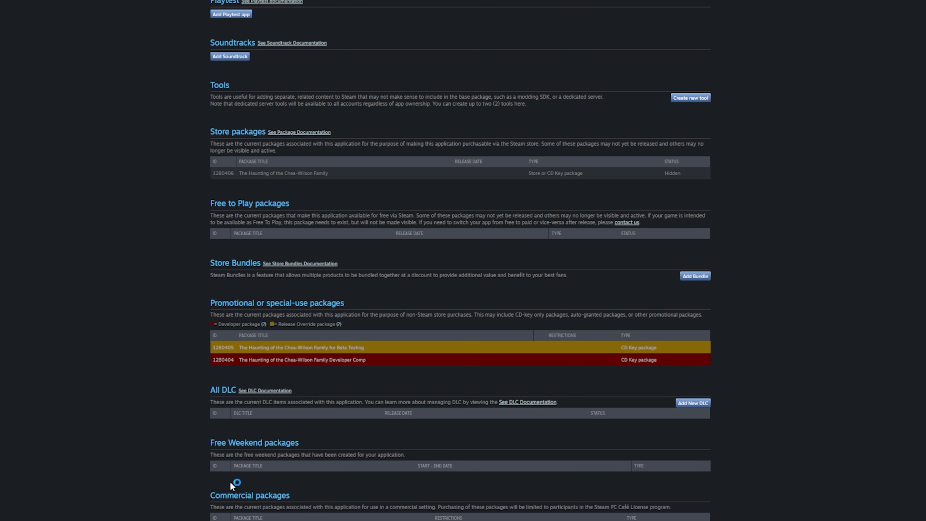
pyautogui.scroll(3, 221, 491)
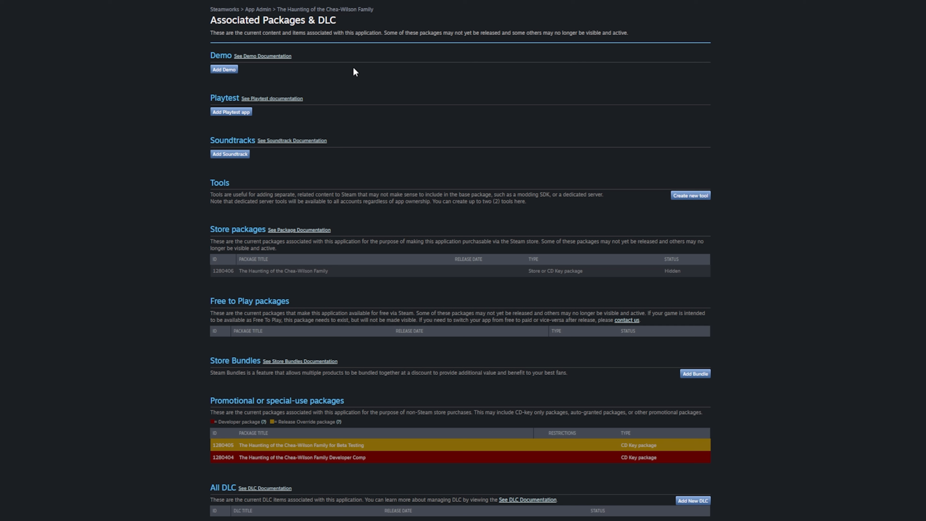
pyautogui.scroll(-3, 387, 182)
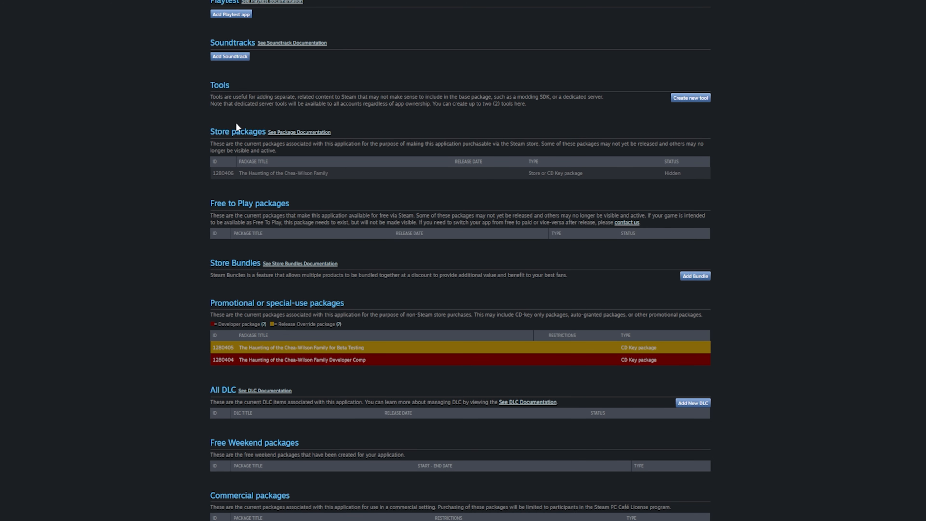
pyautogui.scroll(3, 262, 310)
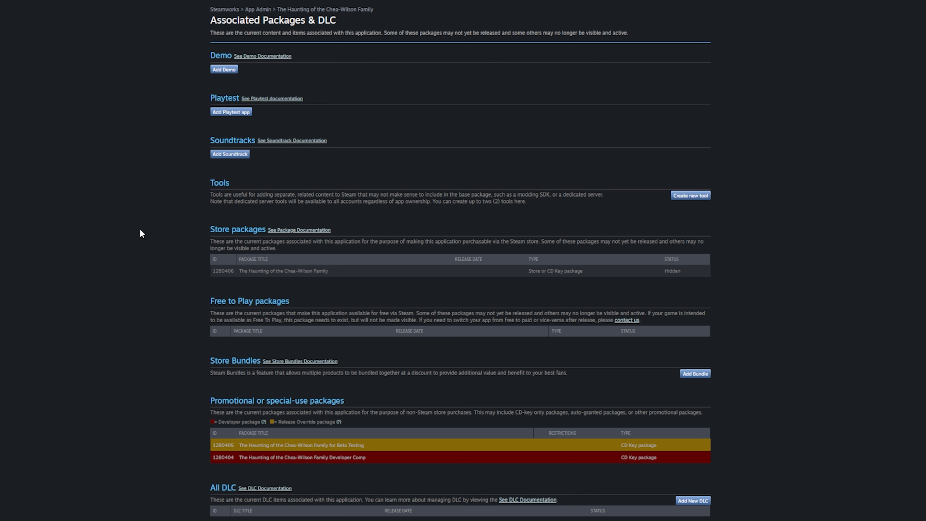
pyautogui.hotkey('alt', 'Left')
# - In the store page editor, enter the developer name and NgiightmarePugStudios as publisher
pyautogui.scroll(-2, 139, 229)
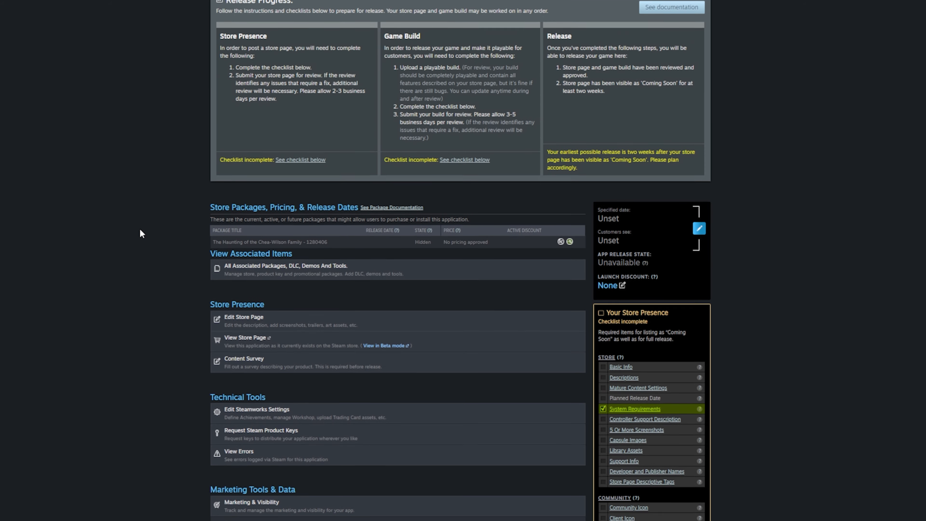
pyautogui.click(234, 260)
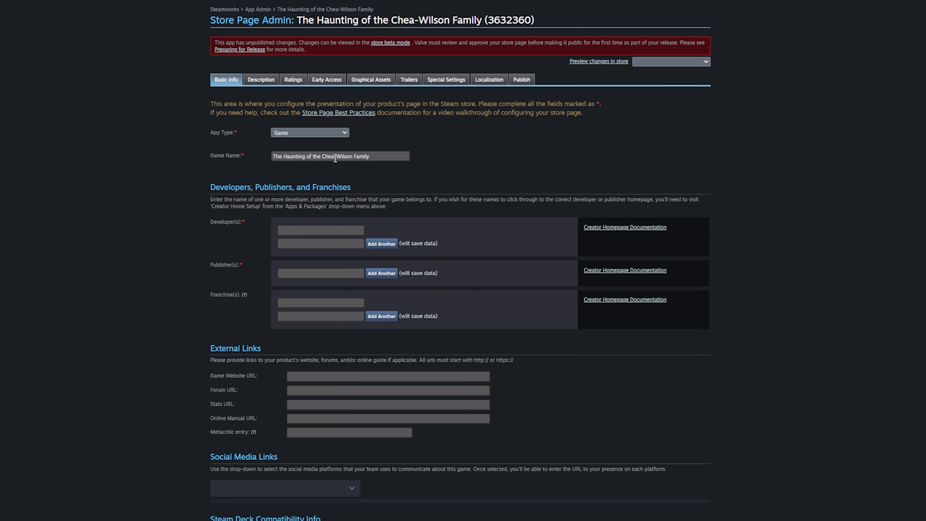
pyautogui.click(339, 231)
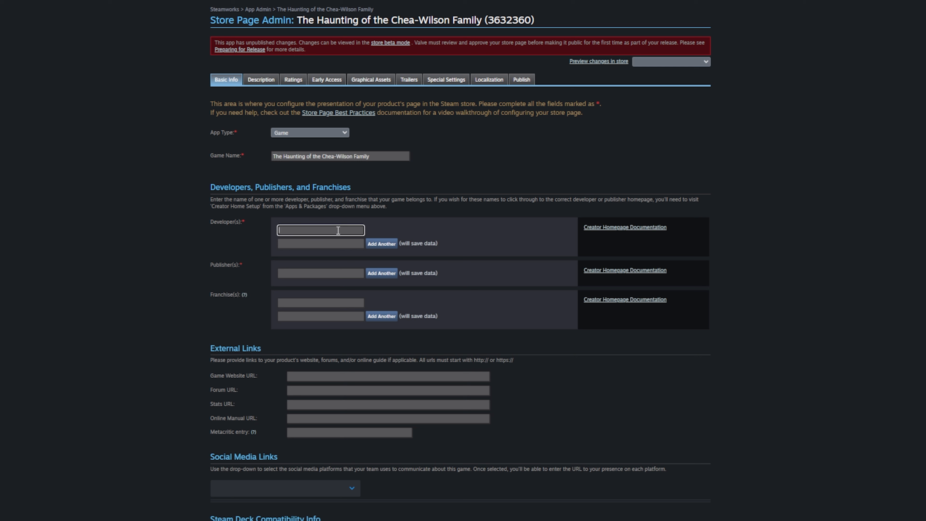
pyautogui.write('TheOdie')
pyautogui.click(314, 273)
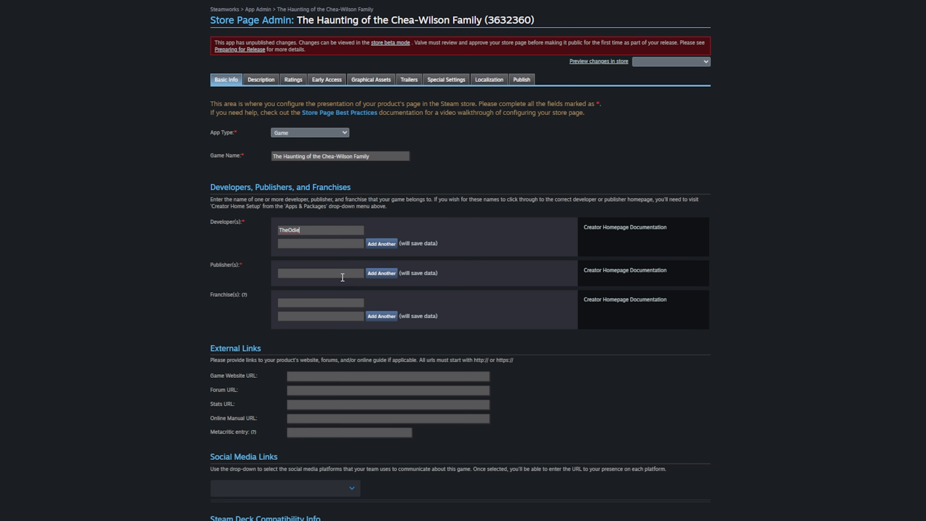
pyautogui.write('NgiightmarePugStudios')
pyautogui.scroll(-3, 311, 257)
pyautogui.scroll(-3, 310, 258)
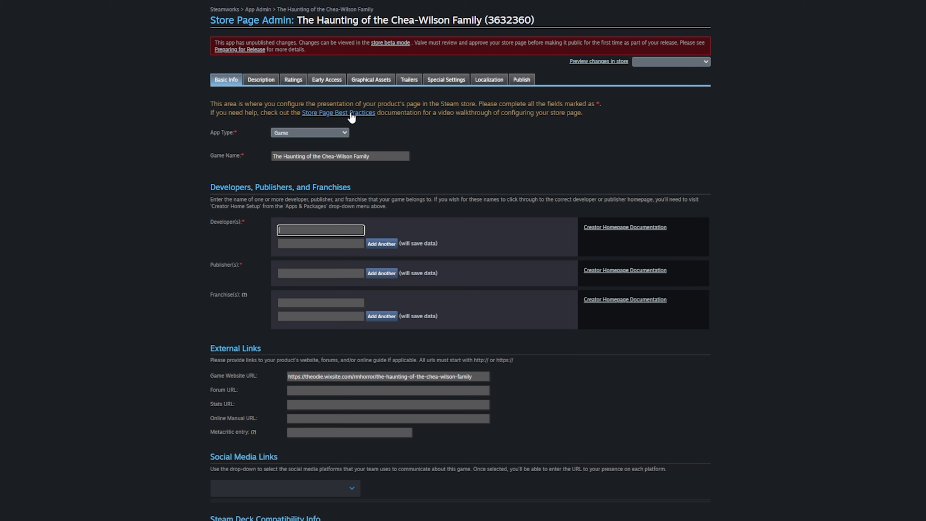
pyautogui.click(350, 113)
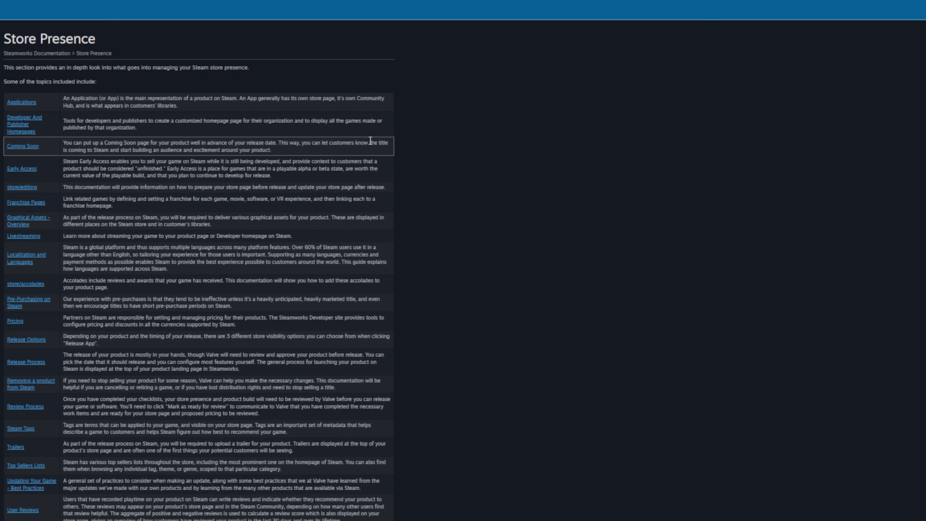
pyautogui.hotkey('alt', 'Left')
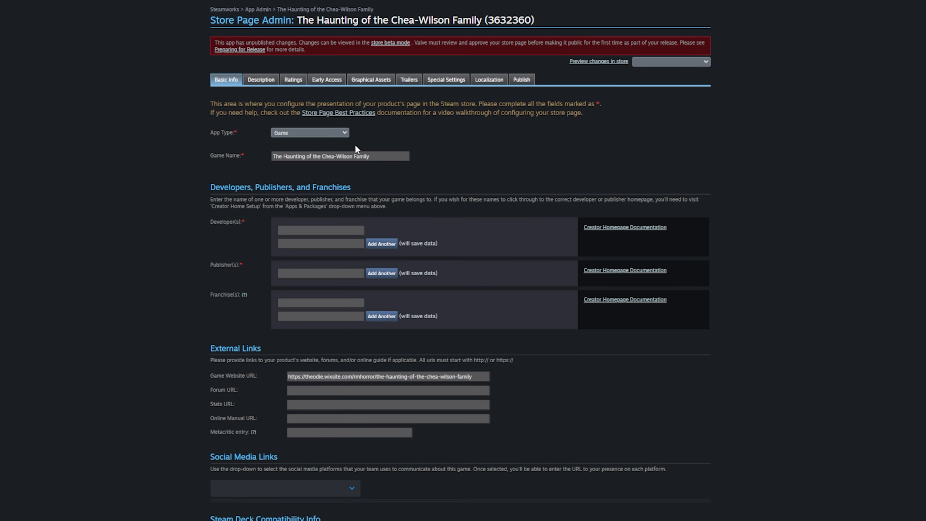
pyautogui.scroll(-20, 362, 143)
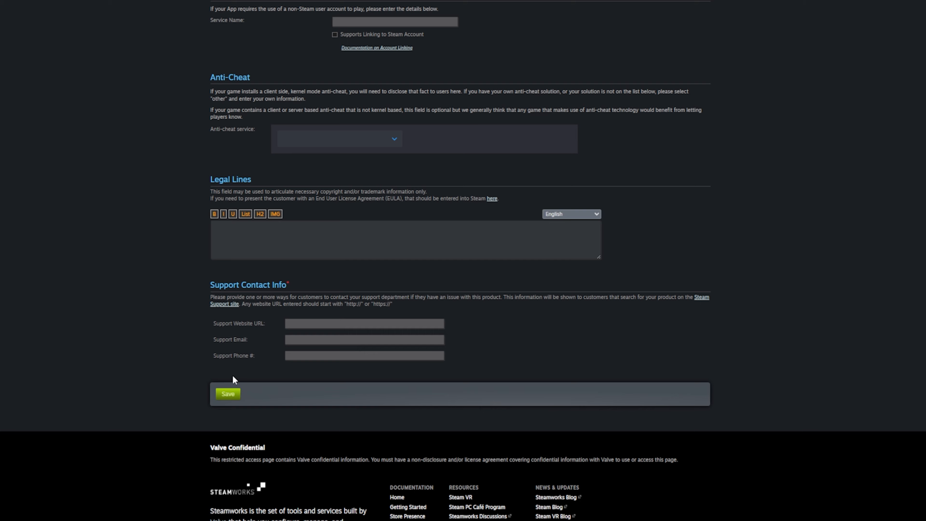
pyautogui.scroll(20, 232, 375)
pyautogui.scroll(2, 259, 365)
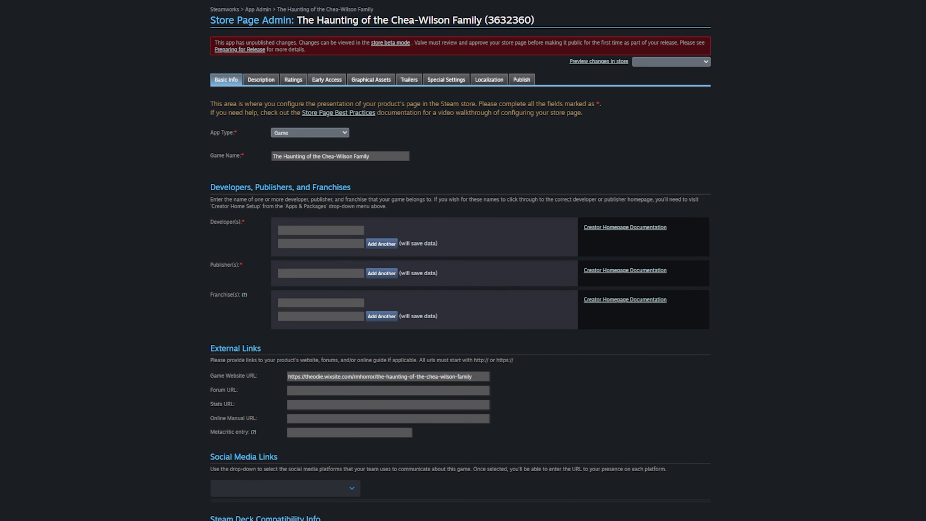
pyautogui.click(301, 230)
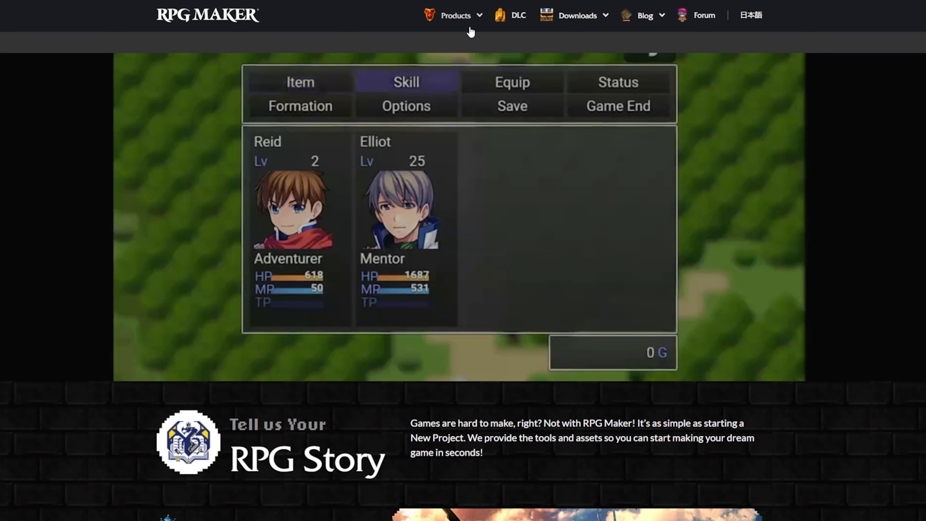
# - Go to the RPG Maker MZ product page and scroll to its Windows and Mac system requirements
pyautogui.click(472, 22)
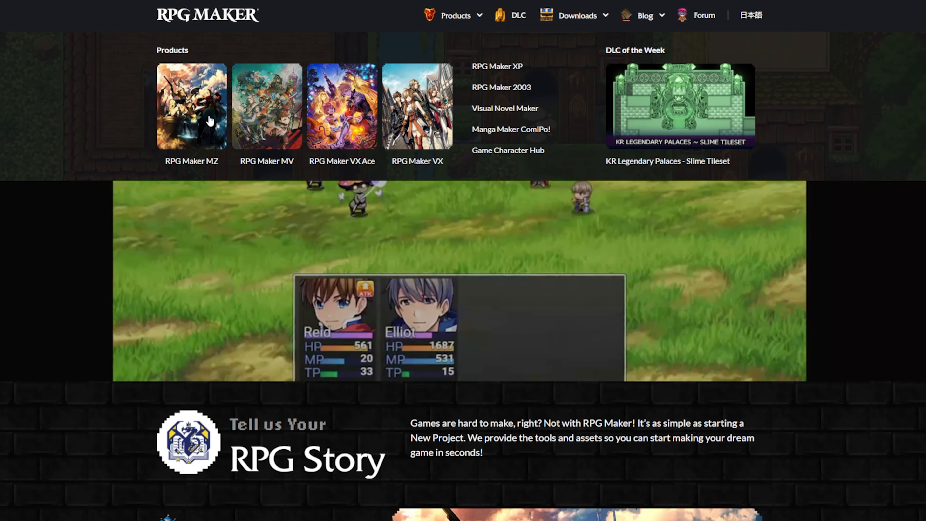
pyautogui.click(200, 114)
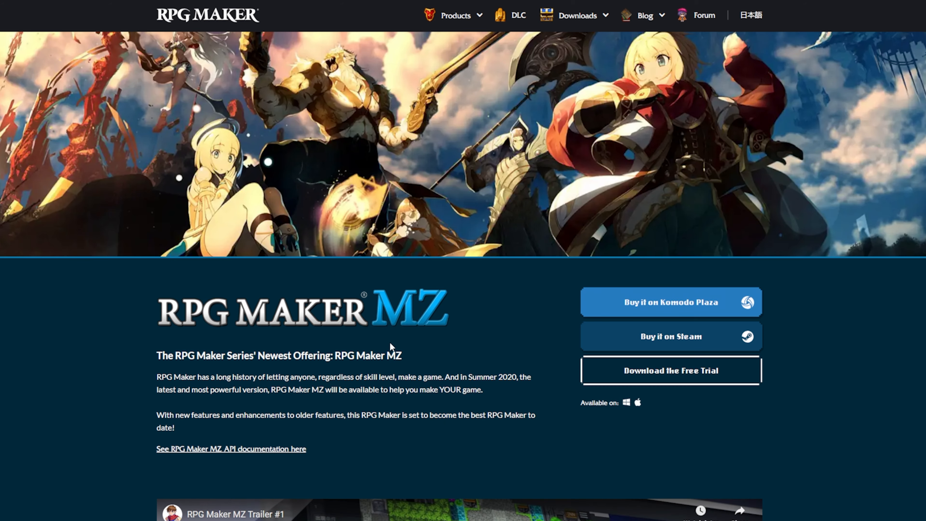
pyautogui.scroll(-20, 294, 439)
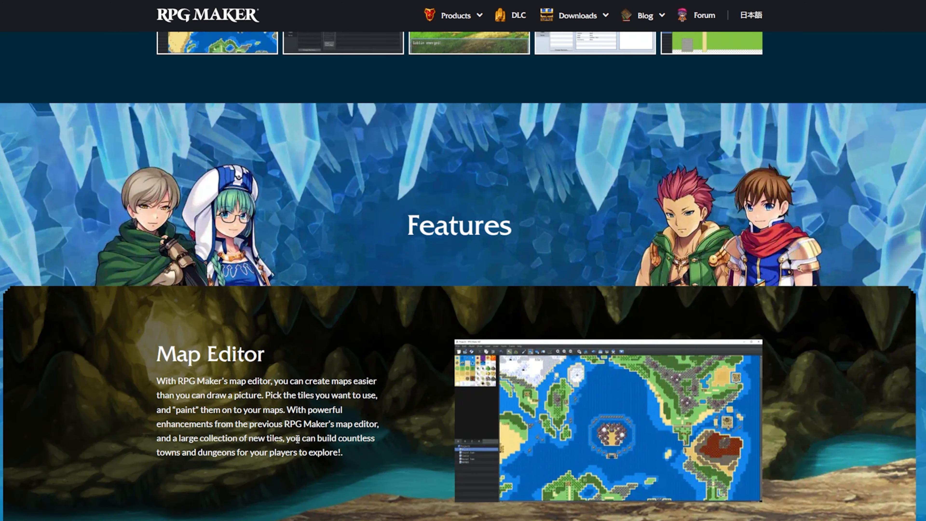
pyautogui.scroll(-20, 307, 440)
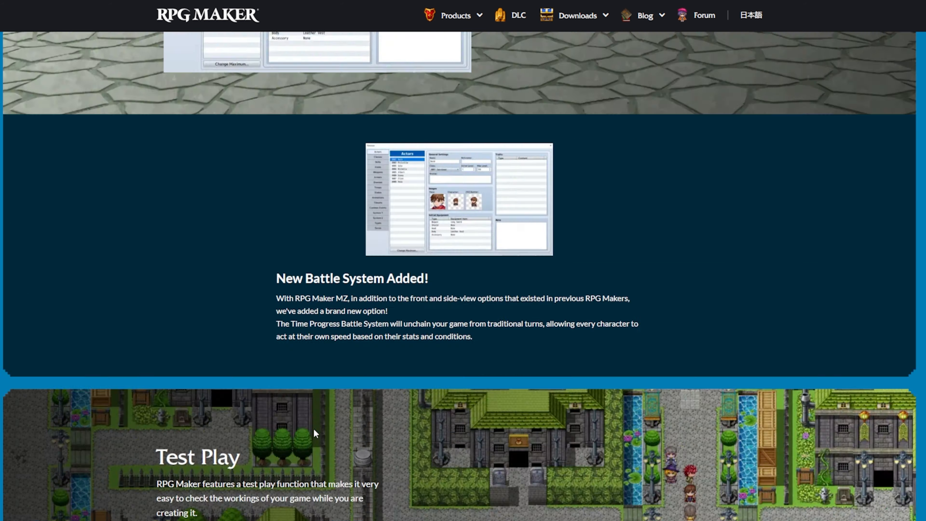
pyautogui.scroll(-20, 316, 434)
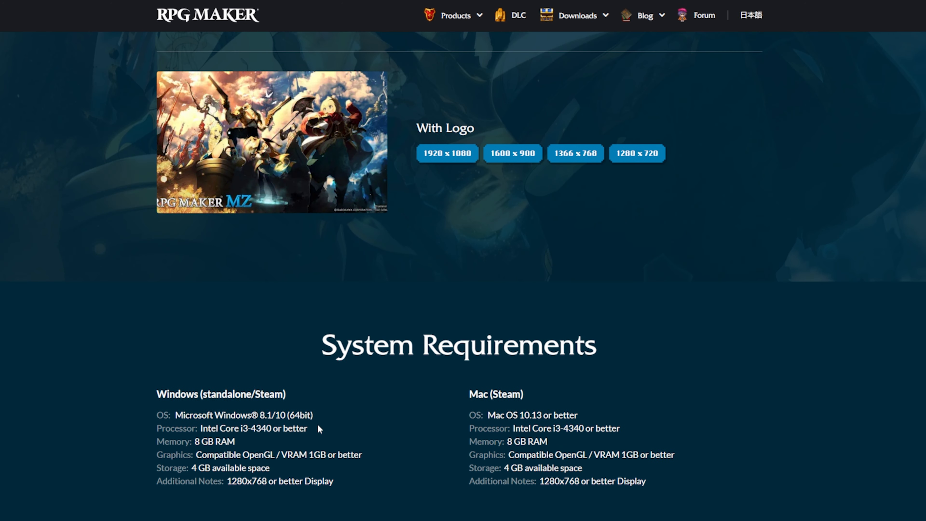
pyautogui.scroll(-2, 365, 416)
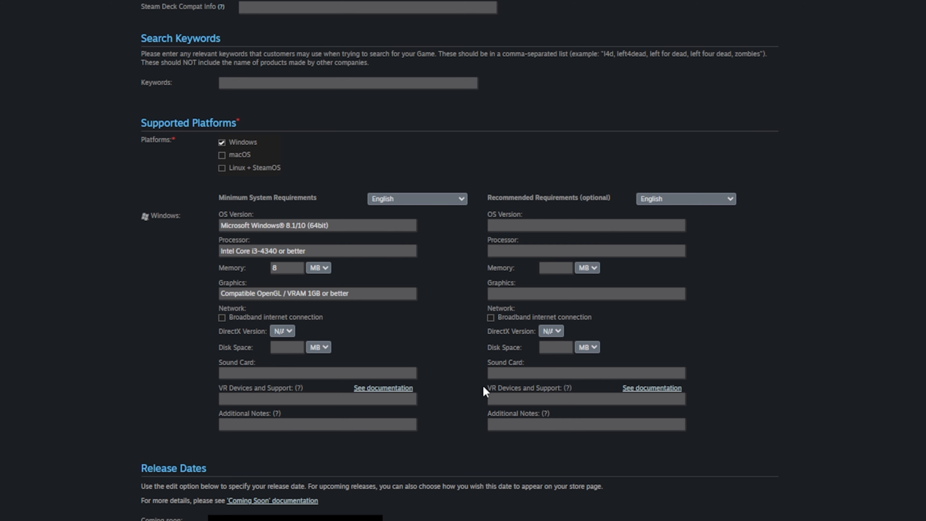
# - Pick August 28, 2025 as the game's release date
pyautogui.scroll(-5, 478, 369)
pyautogui.click(365, 305)
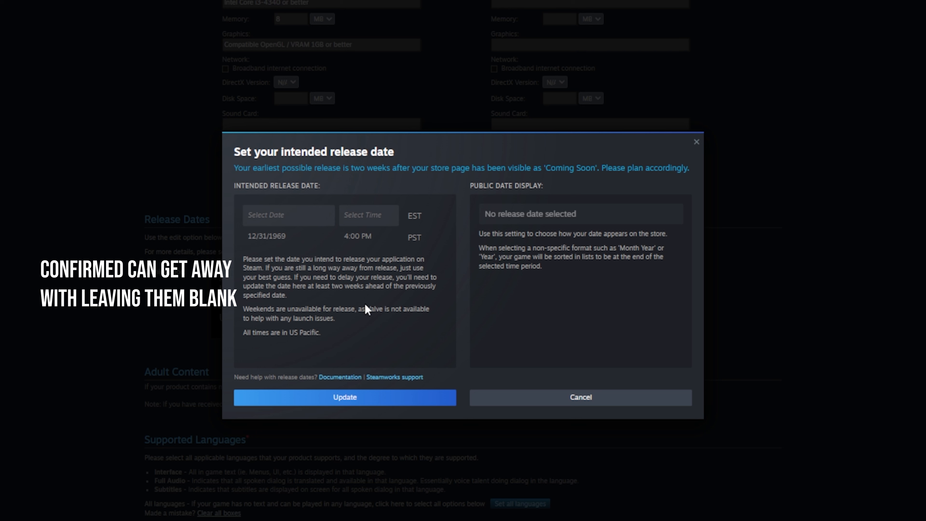
pyautogui.click(325, 209)
pyautogui.click(360, 247)
pyautogui.click(359, 247)
pyautogui.click(359, 246)
pyautogui.click(359, 246)
pyautogui.click(360, 246)
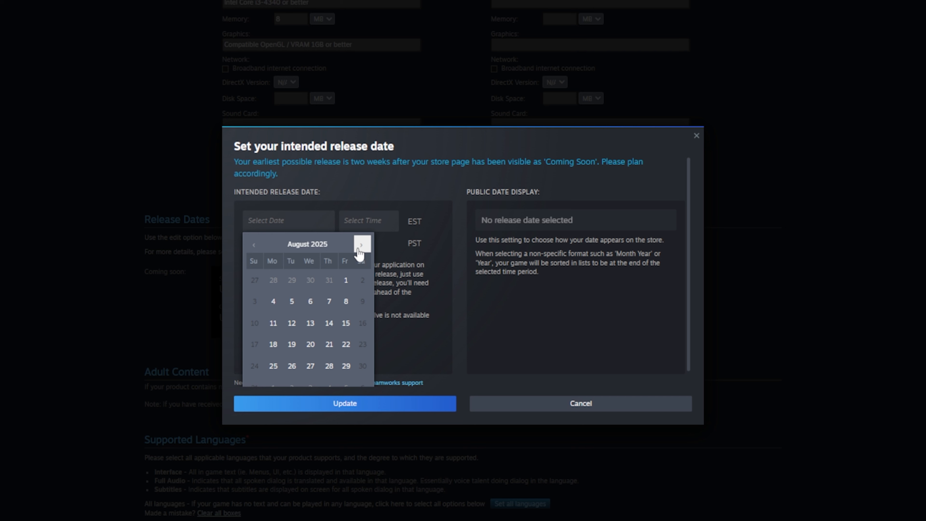
pyautogui.click(358, 248)
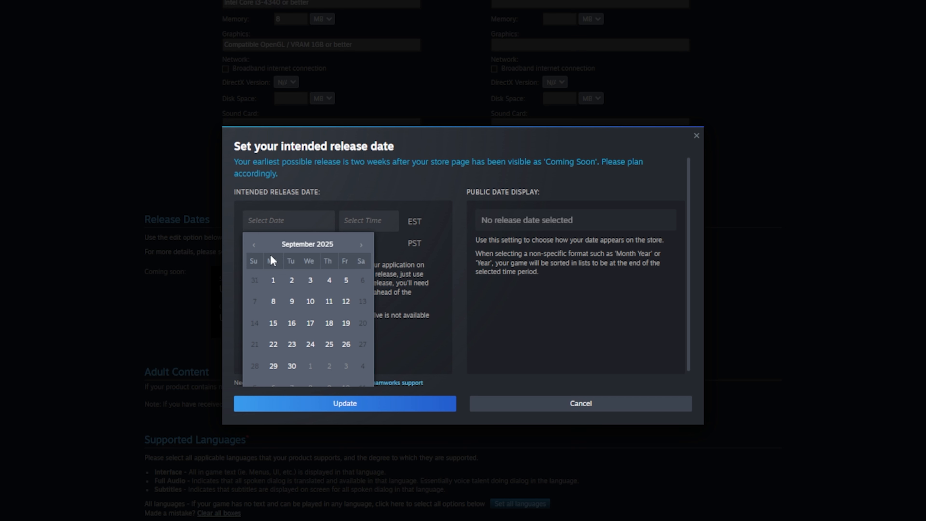
pyautogui.click(253, 245)
pyautogui.scroll(-1, 310, 365)
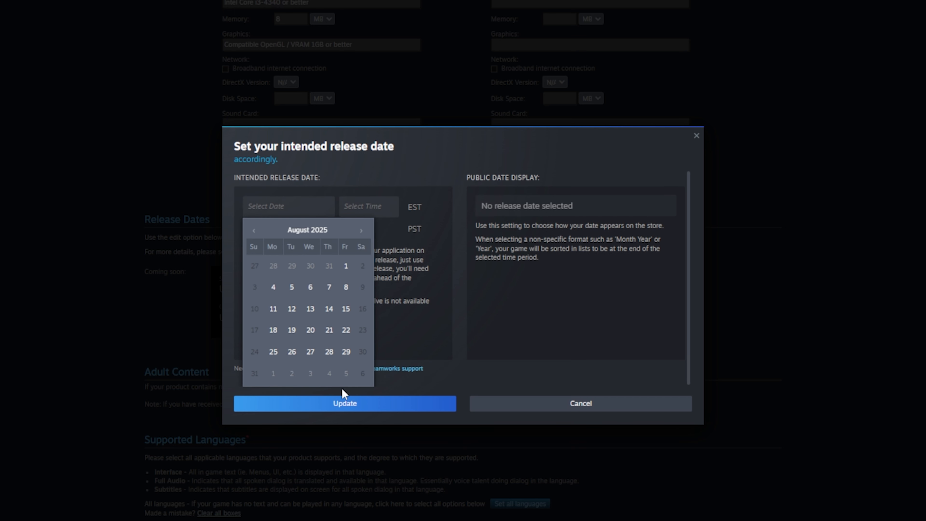
pyautogui.click(330, 352)
pyautogui.click(483, 352)
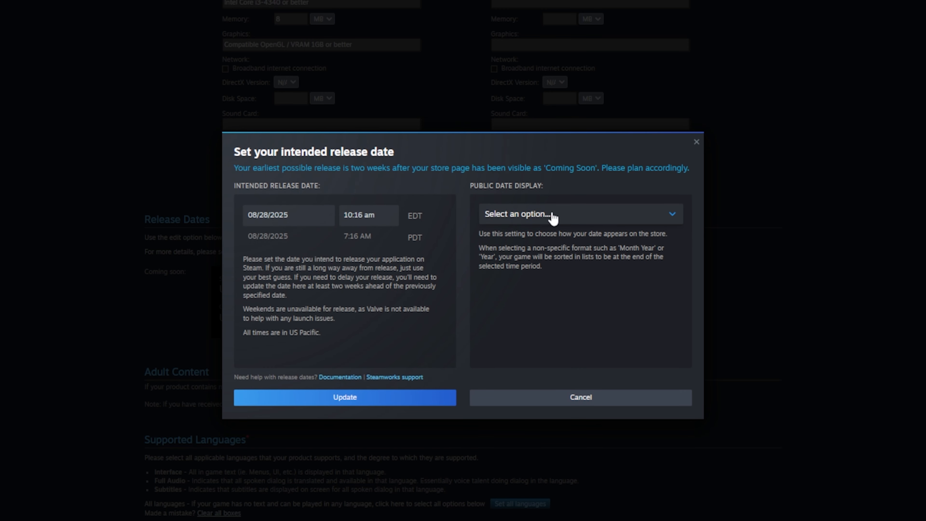
# - Show customers only the year 2025 and save the release date
pyautogui.click(598, 210)
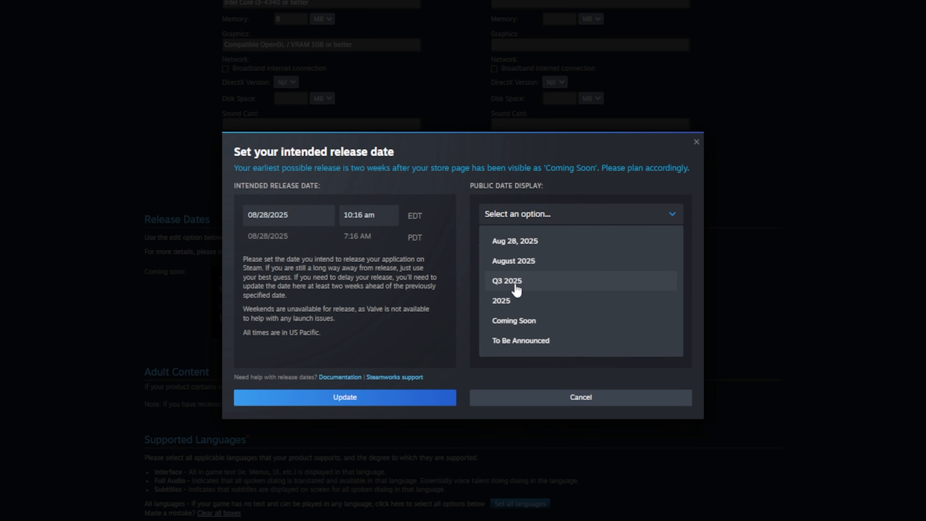
pyautogui.click(535, 303)
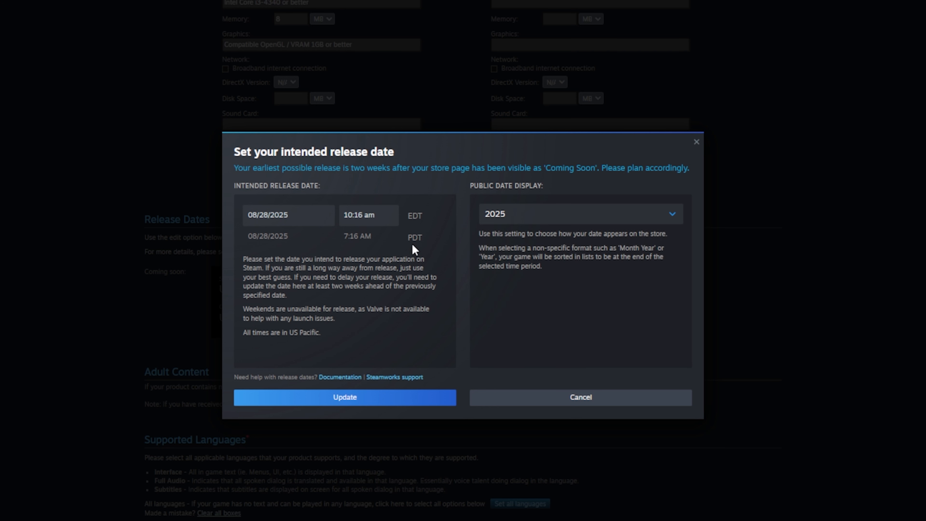
pyautogui.click(387, 215)
pyautogui.click(561, 312)
pyautogui.click(387, 405)
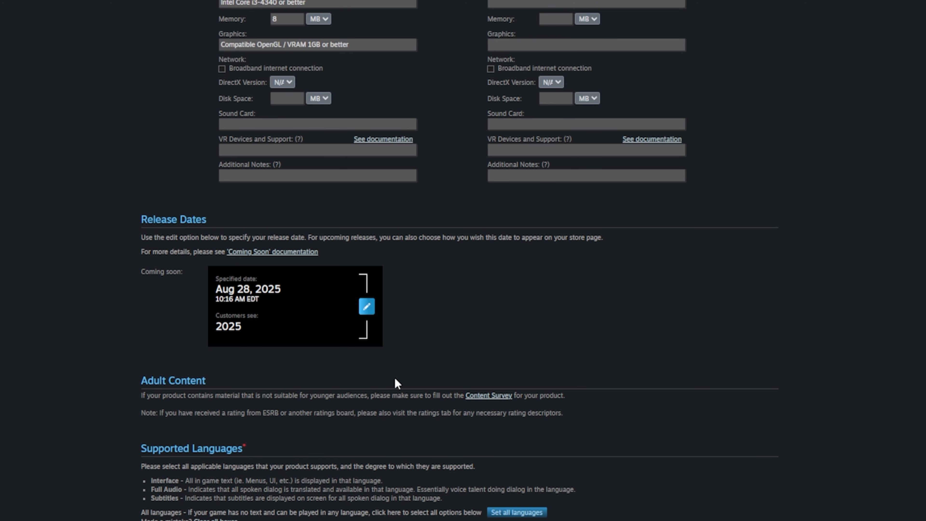
# - Tick English subtitles and interface support, and mark the game as Single-player
pyautogui.scroll(-3, 394, 381)
pyautogui.scroll(-3, 402, 328)
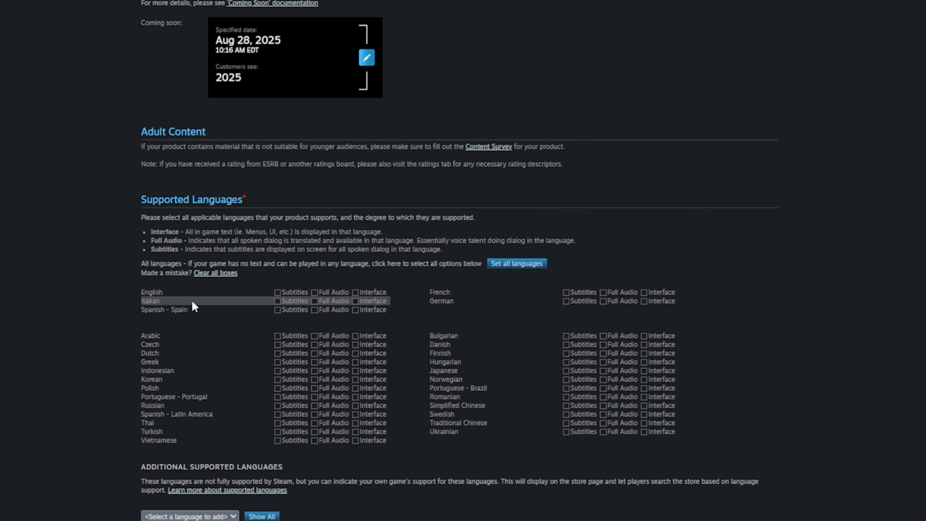
pyautogui.click(277, 292)
pyautogui.click(361, 292)
pyautogui.scroll(-6, 175, 335)
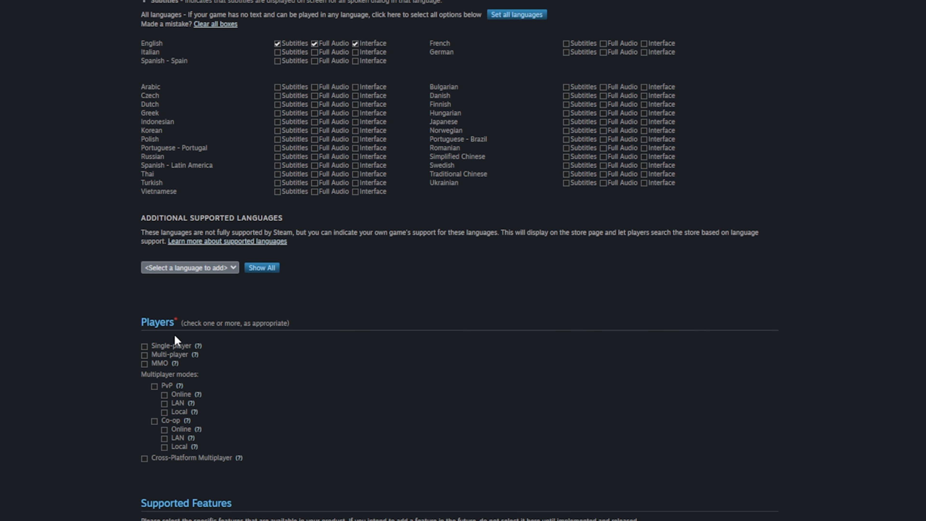
pyautogui.click(156, 345)
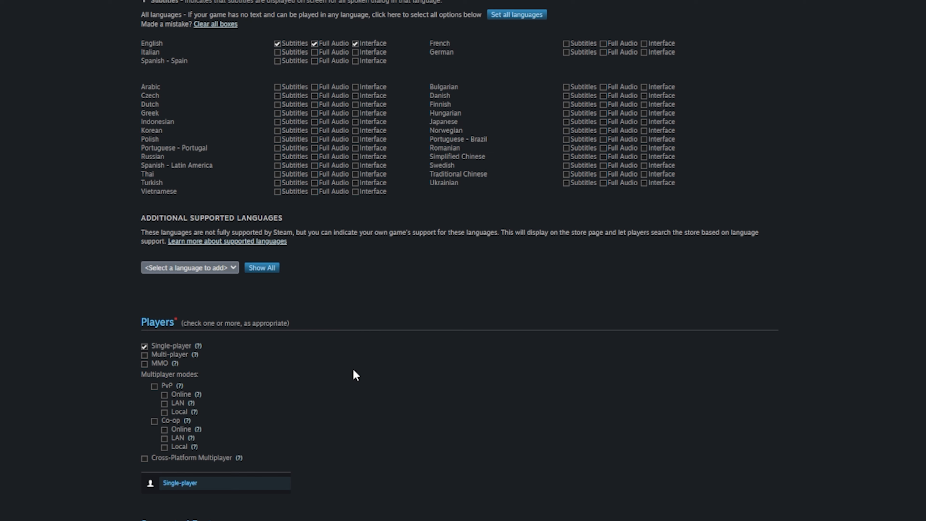
pyautogui.scroll(-3, 352, 403)
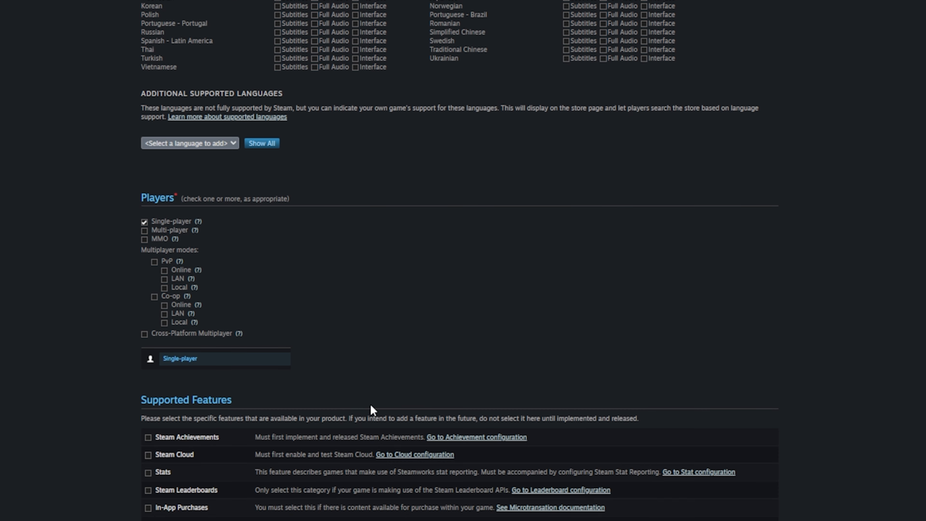
pyautogui.scroll(-6, 370, 393)
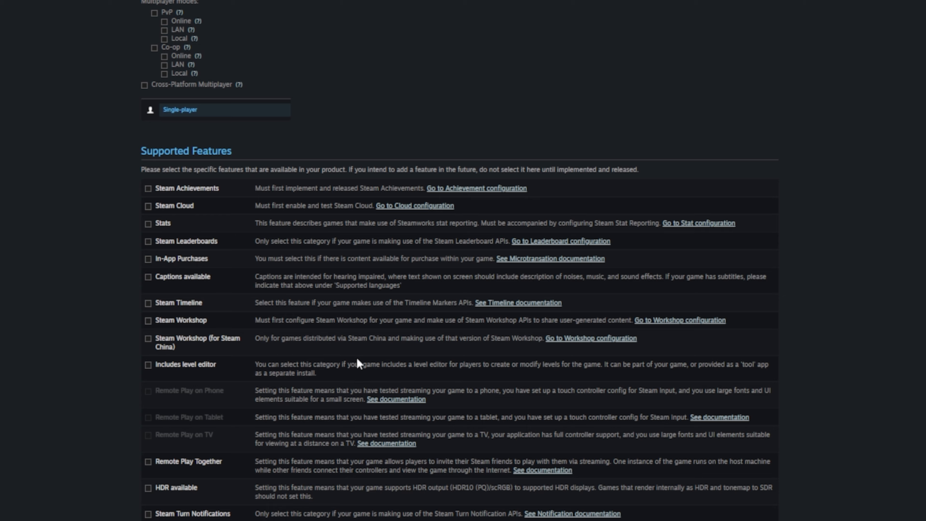
pyautogui.scroll(-3, 357, 357)
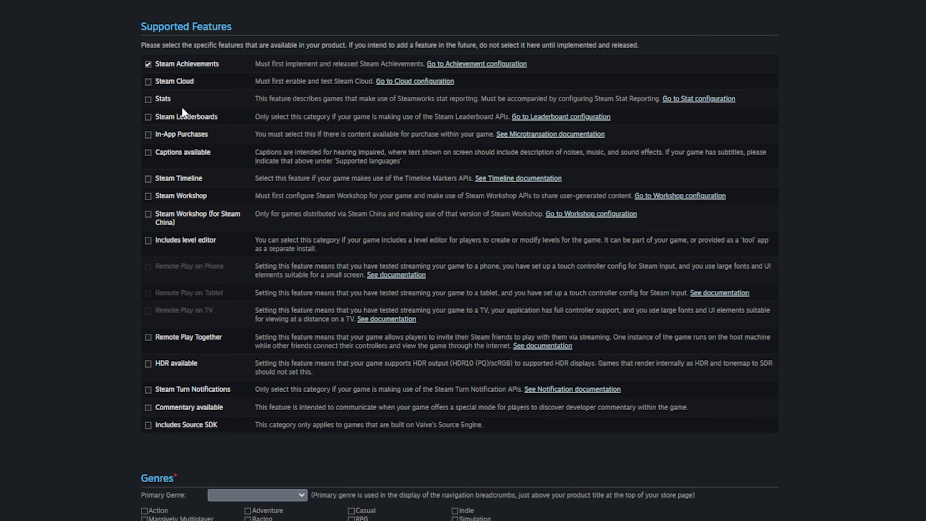
# - Make Indie the primary genre and add RPG and Casual as genres
pyautogui.scroll(-6, 302, 248)
pyautogui.click(302, 247)
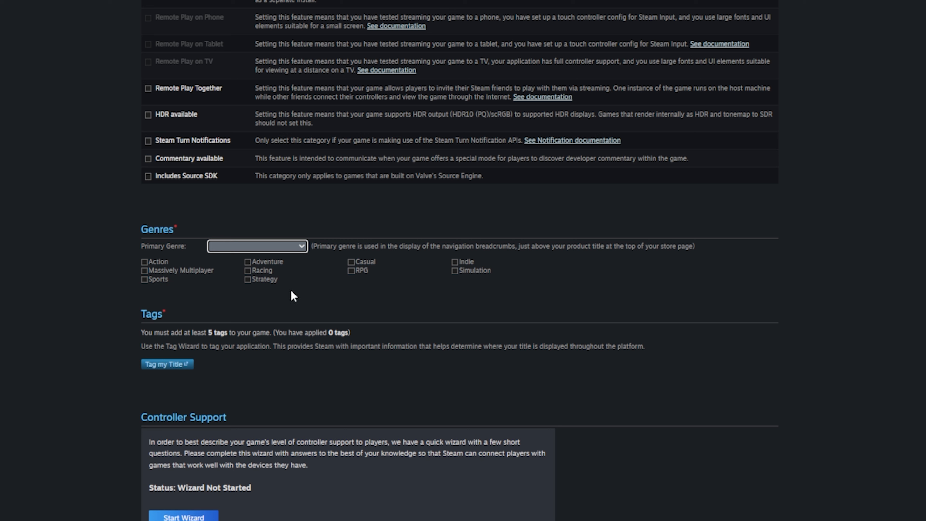
pyautogui.click(455, 262)
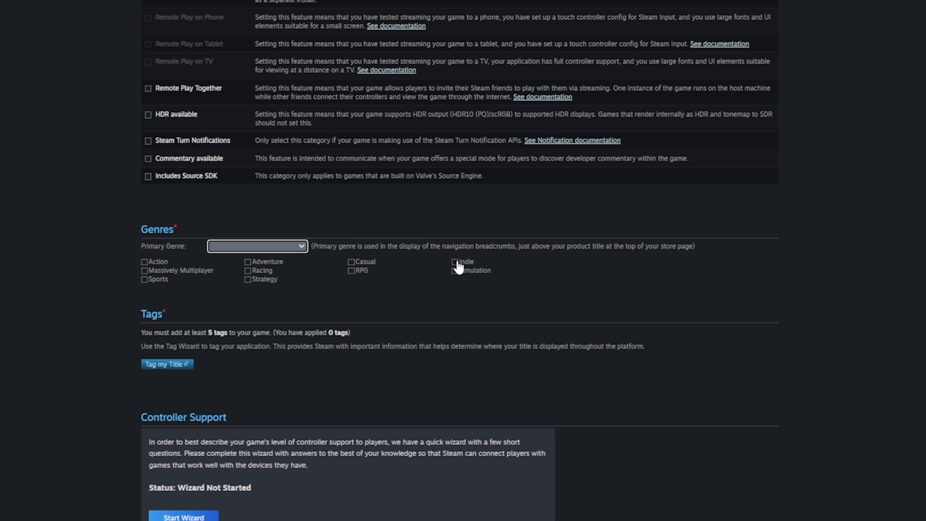
pyautogui.click(349, 272)
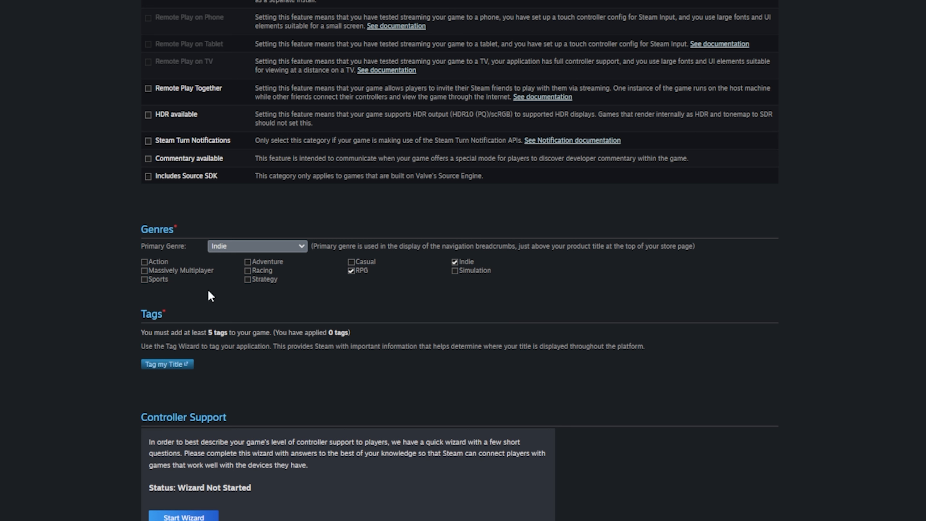
pyautogui.click(351, 262)
pyautogui.scroll(-3, 407, 295)
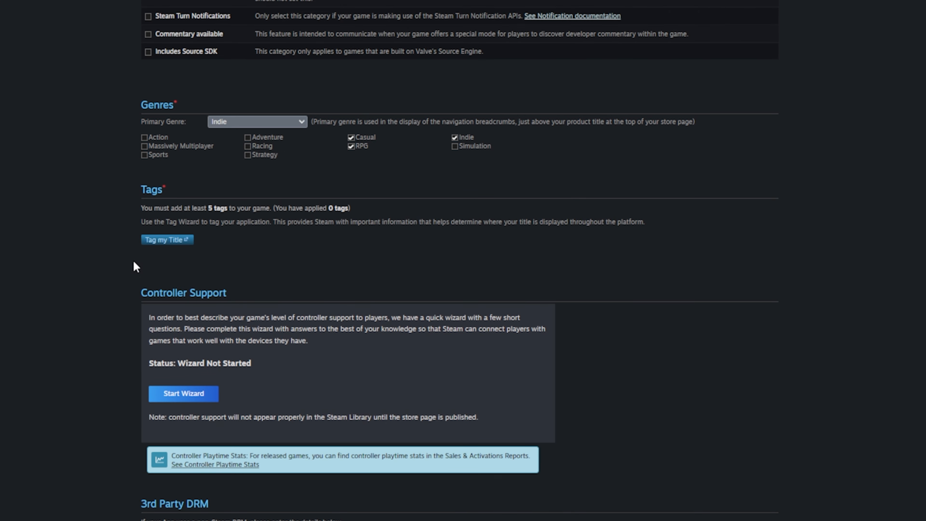
# - Start the Tag Wizard, keep RPG and Casual as top-level genres, and browse the Genres list
pyautogui.click(177, 240)
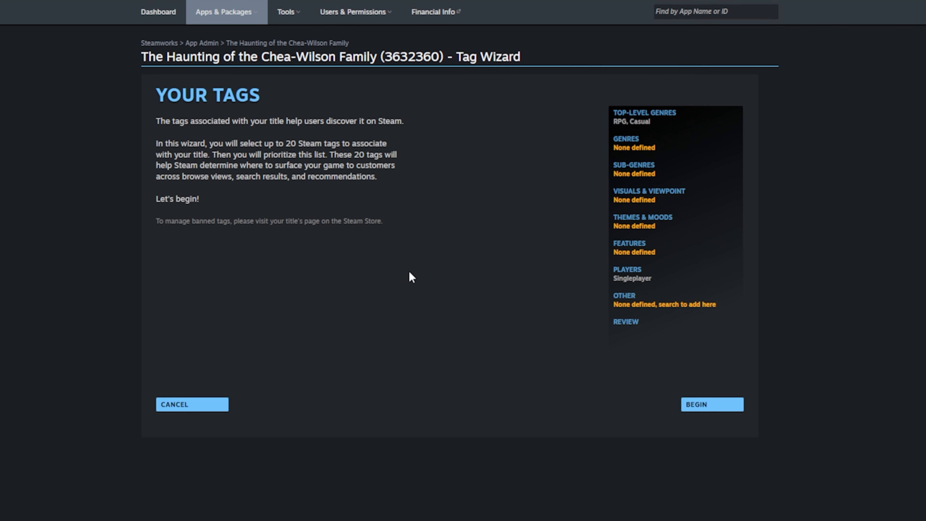
pyautogui.click(698, 406)
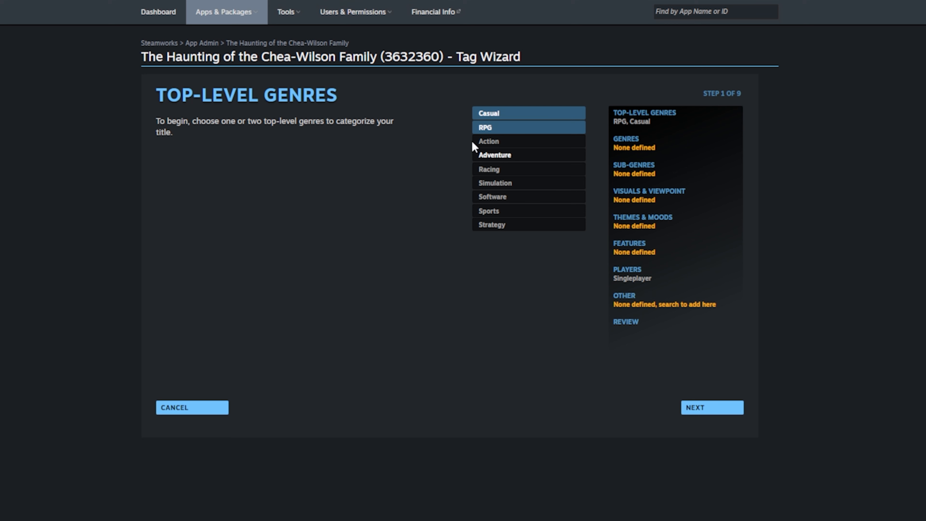
pyautogui.click(735, 411)
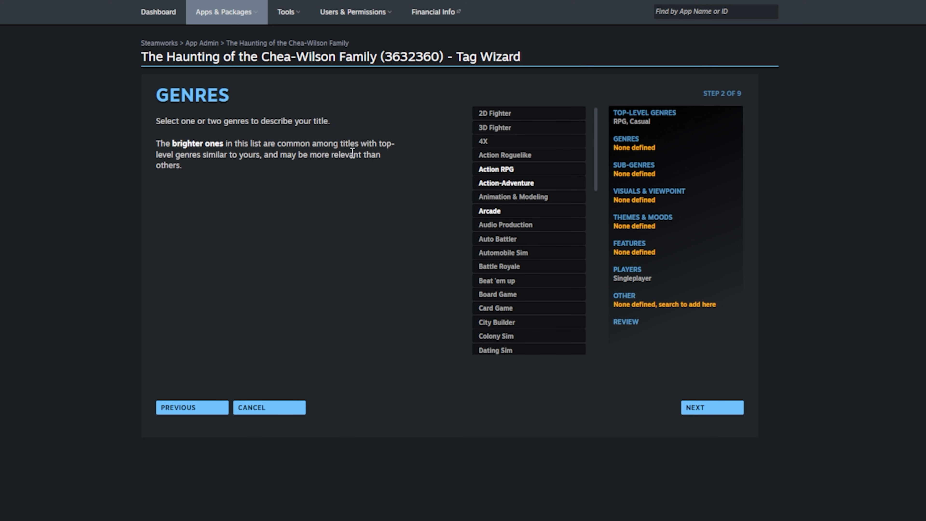
pyautogui.scroll(-5, 533, 190)
pyautogui.scroll(-5, 535, 190)
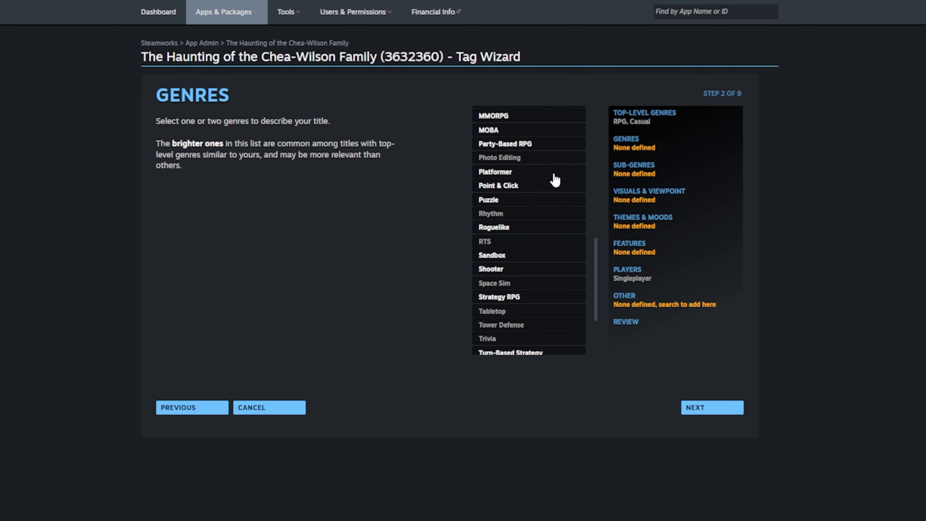
pyautogui.scroll(8, 555, 179)
pyautogui.scroll(4, 530, 254)
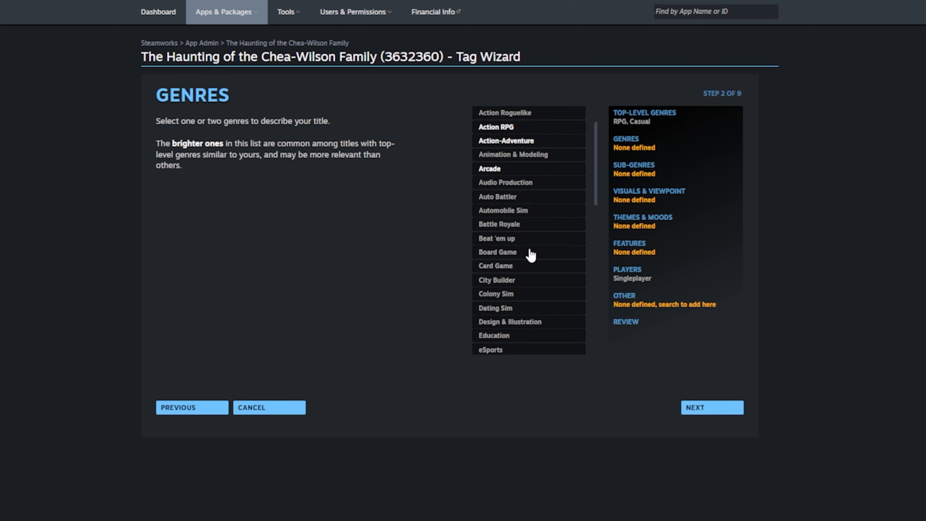
pyautogui.scroll(-7, 530, 254)
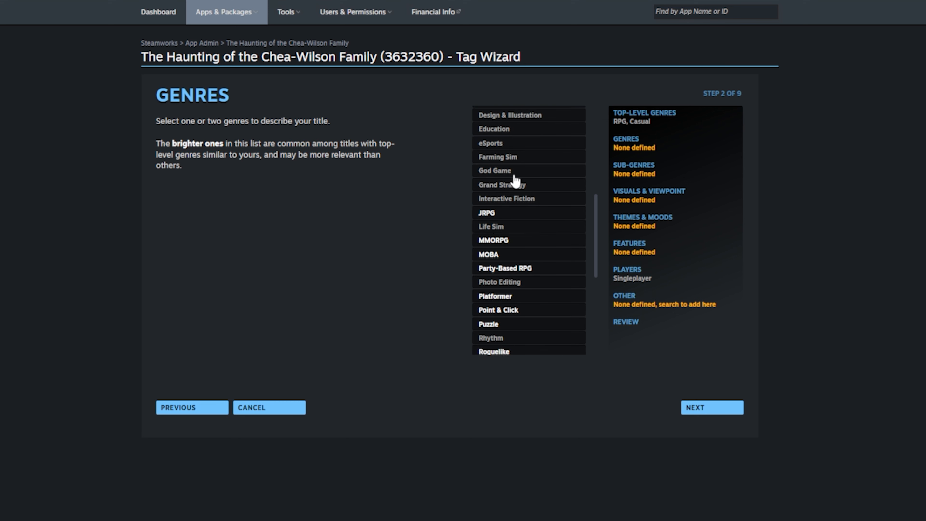
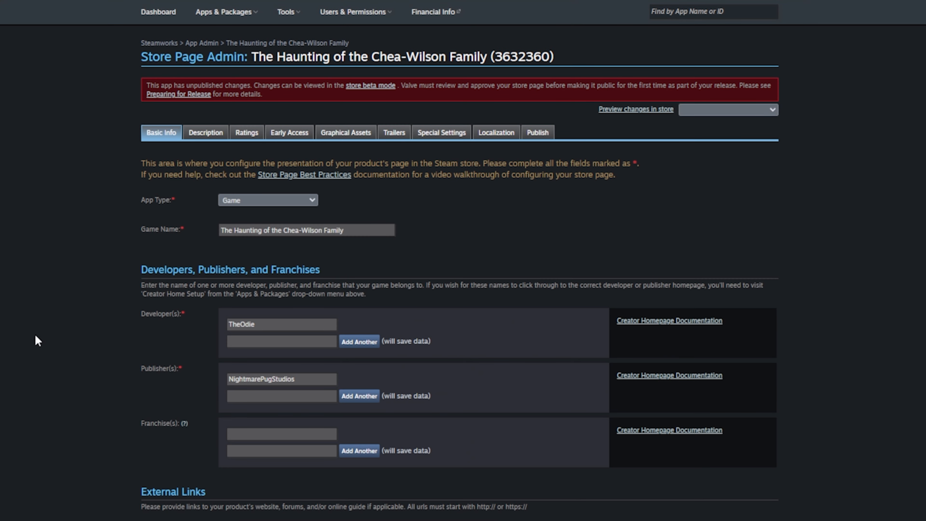
# - Review the Basic Info details (Game type, developer, publisher, 20 tags) down to the Support Website URL
pyautogui.scroll(-8, 83, 405)
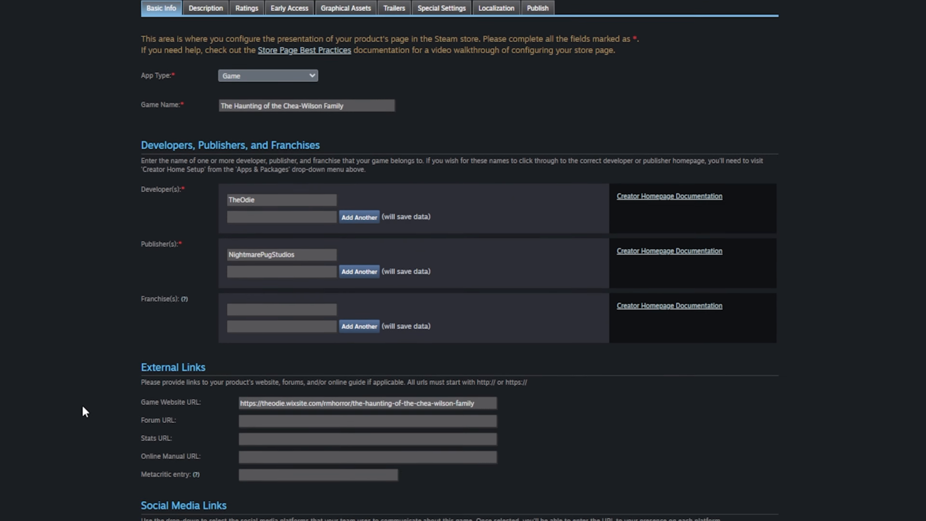
pyautogui.scroll(-15, 91, 404)
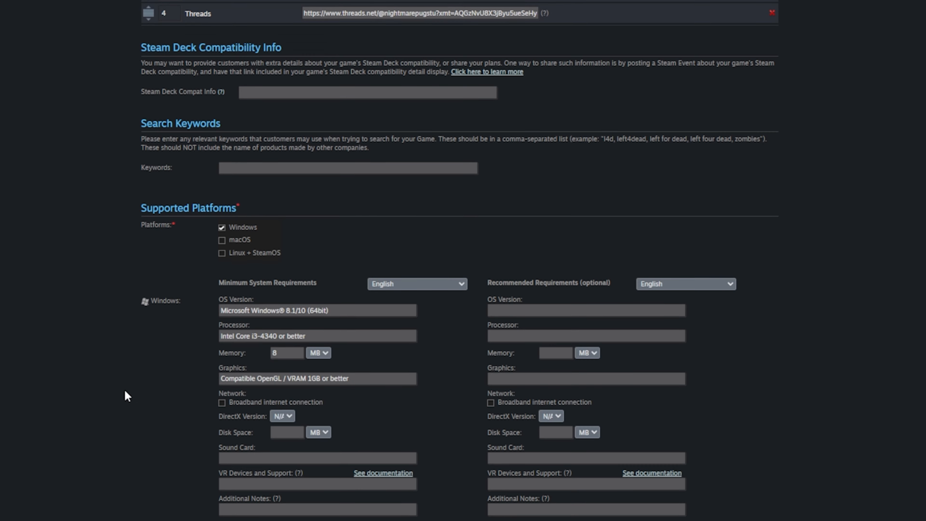
pyautogui.scroll(-20, 143, 433)
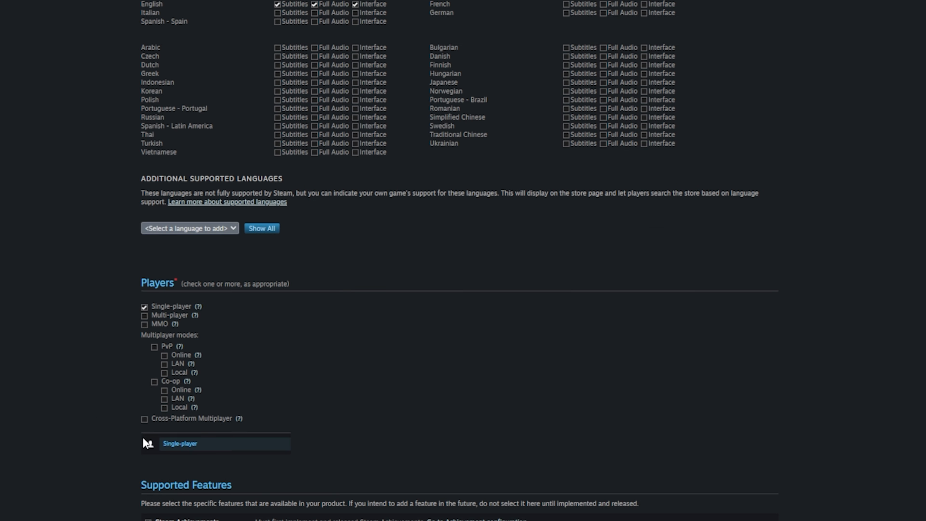
pyautogui.scroll(-15, 143, 438)
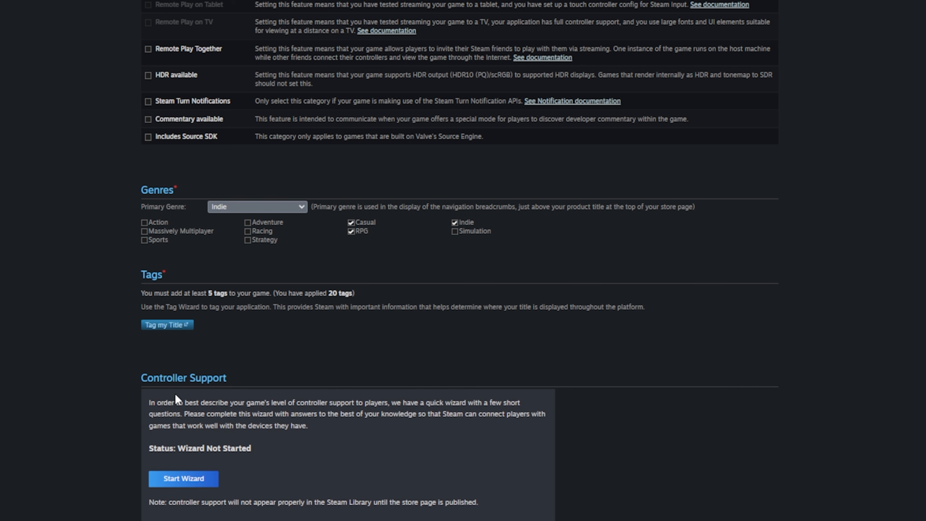
pyautogui.scroll(-3, 175, 393)
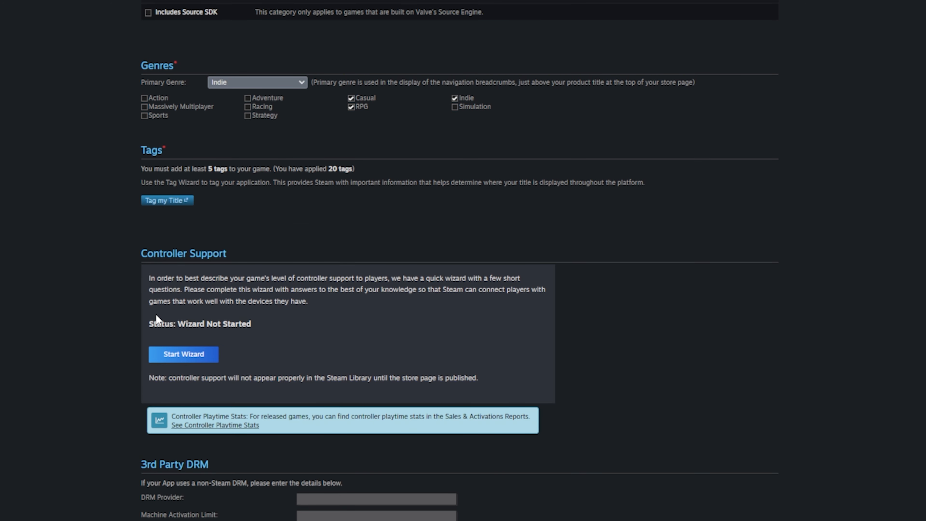
pyautogui.scroll(-3, 213, 365)
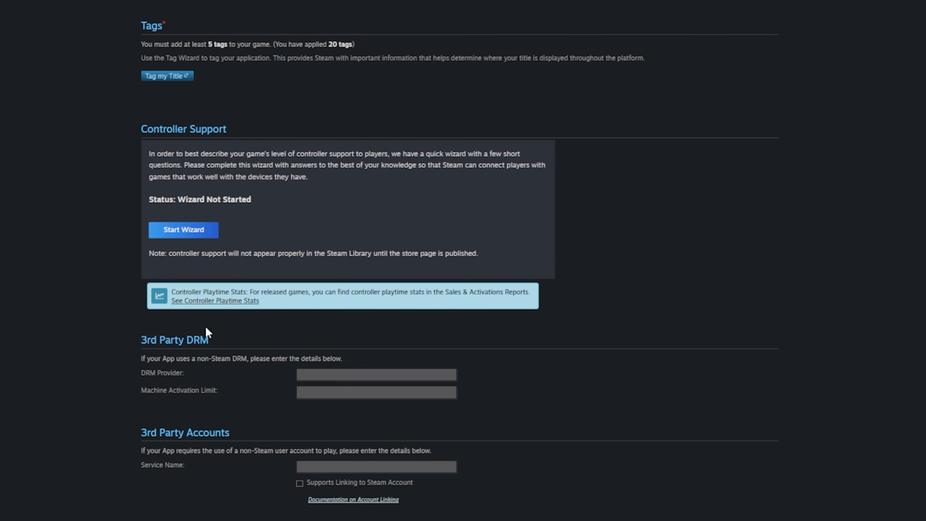
pyautogui.scroll(-9, 208, 330)
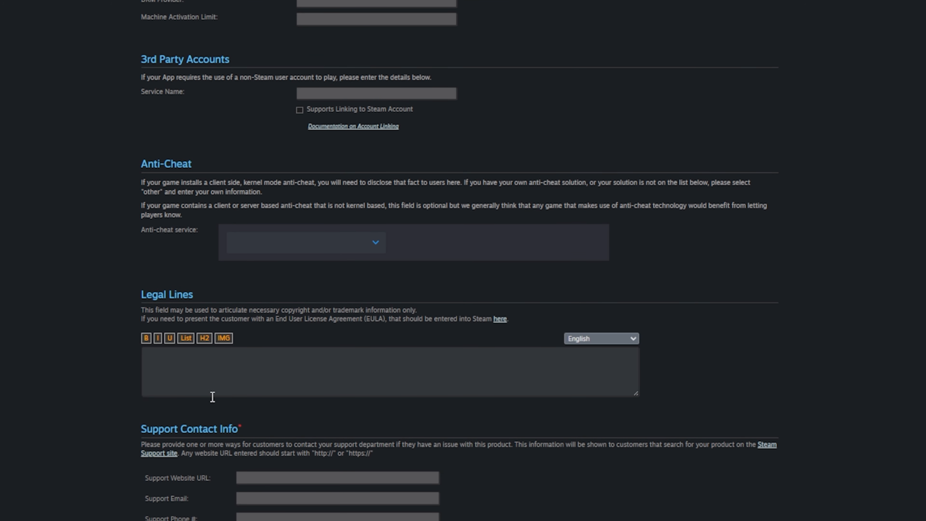
pyautogui.click(265, 482)
pyautogui.scroll(-2, 219, 459)
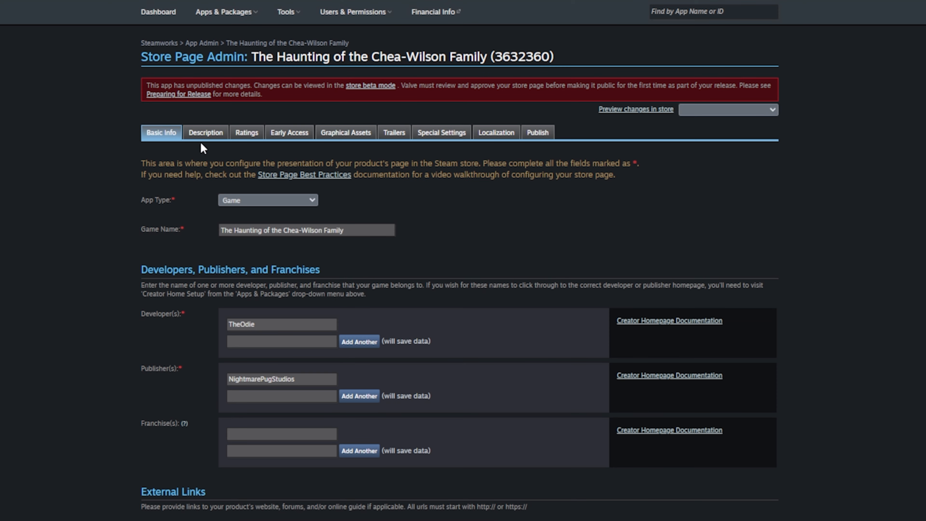
# - Switch to the Description section and place the cursor in the empty About This Game editor
pyautogui.click(193, 134)
pyautogui.click(308, 382)
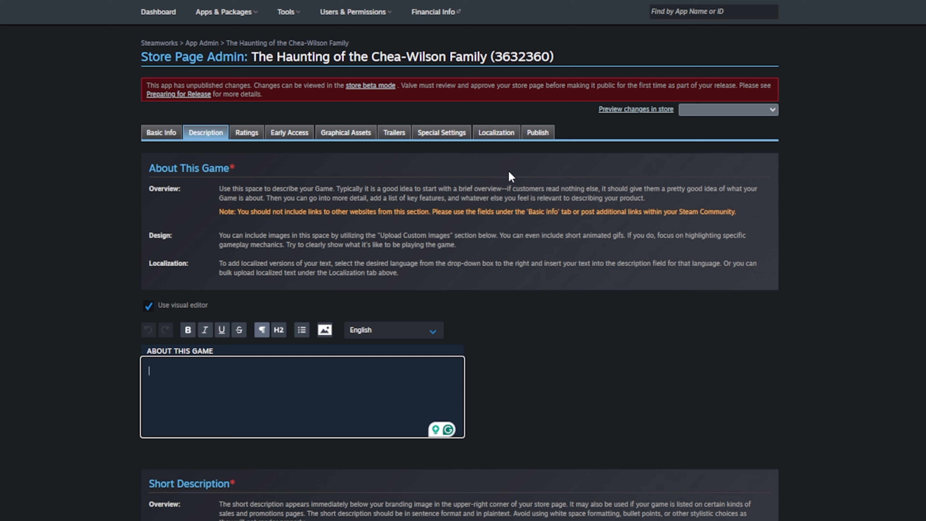
pyautogui.scroll(-3, 646, 486)
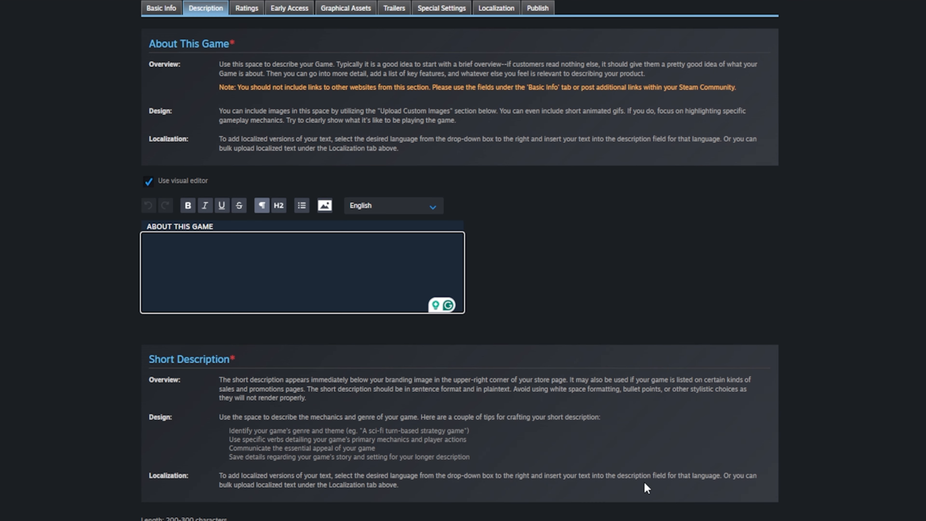
pyautogui.scroll(3, 647, 476)
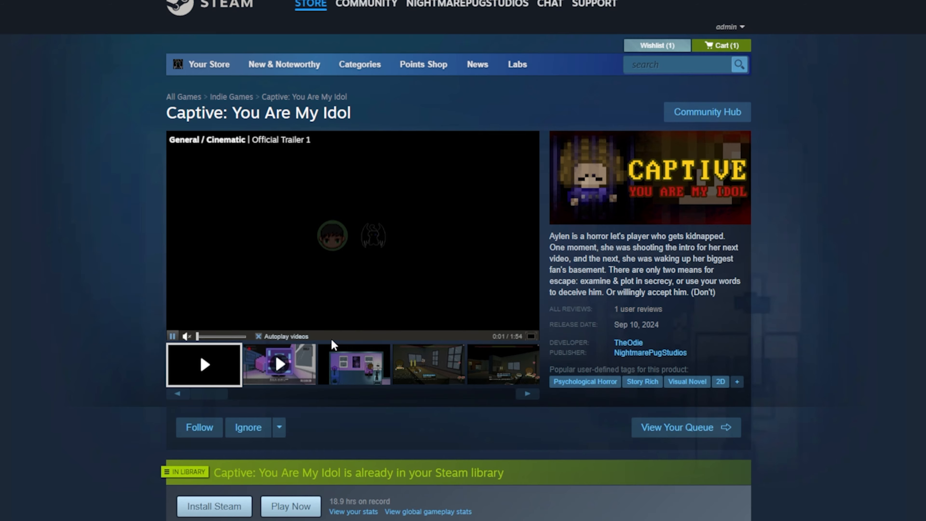
pyautogui.scroll(-15, 332, 339)
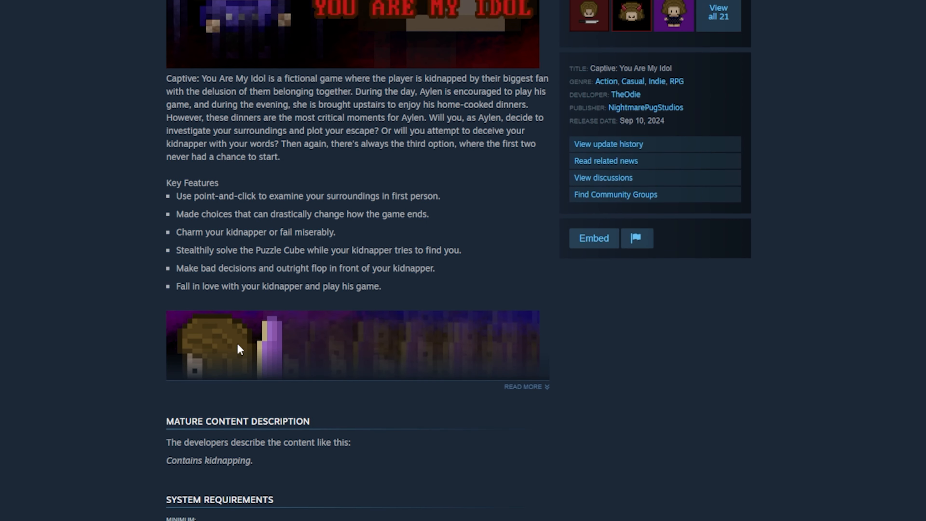
# - Expand and read the full About This Game text on the Captive: You Are My Idol page
pyautogui.click(528, 387)
pyautogui.scroll(-6, 290, 490)
pyautogui.scroll(9, 264, 436)
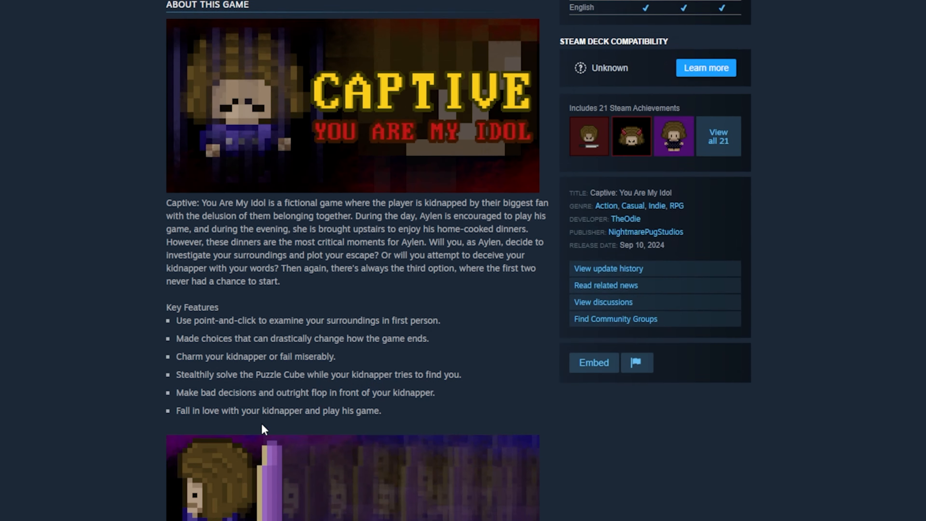
pyautogui.scroll(10, 265, 436)
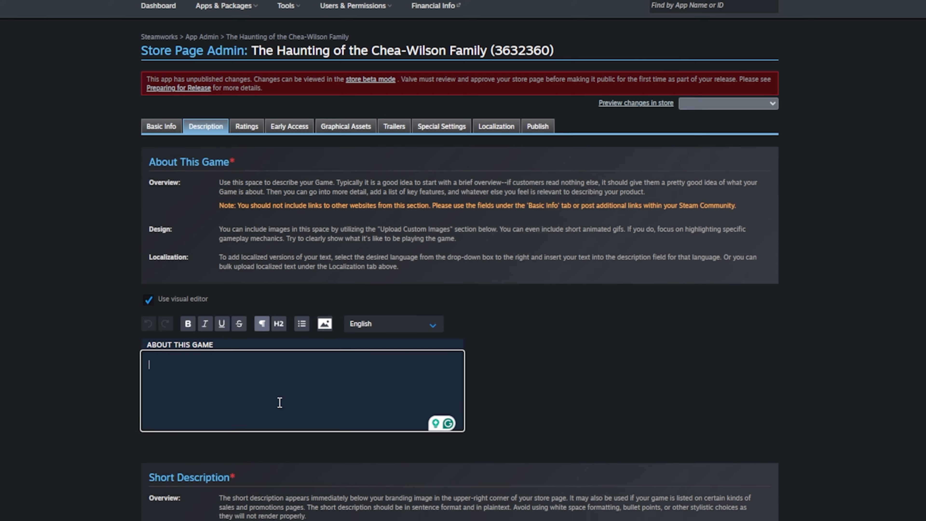
pyautogui.scroll(-6, 289, 437)
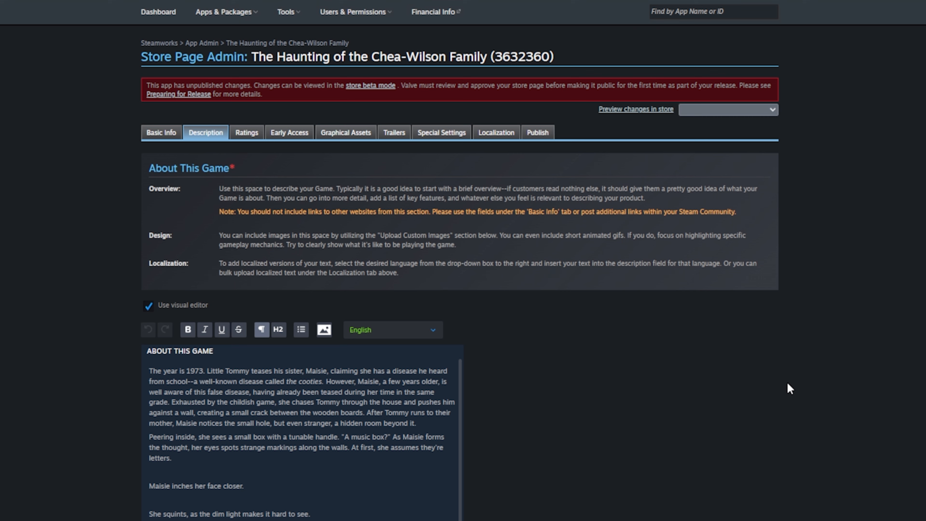
pyautogui.scroll(-10, 787, 382)
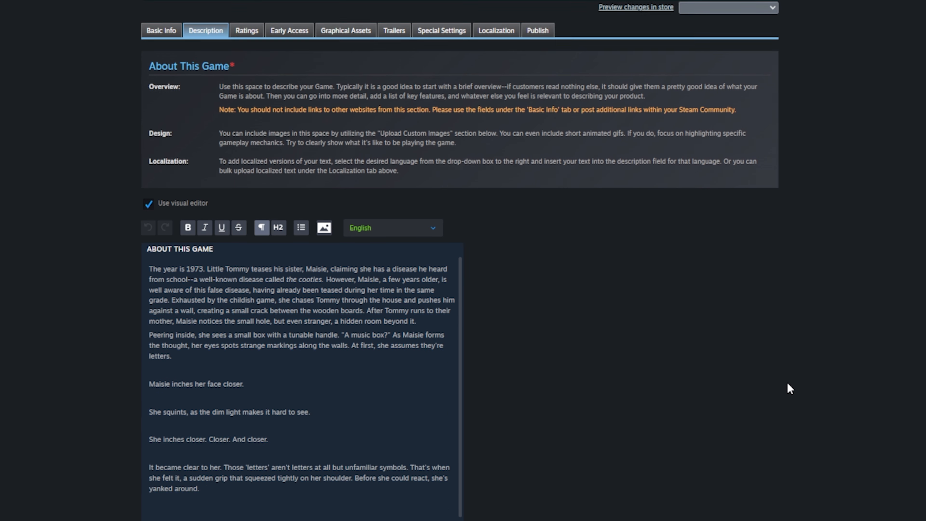
# - Upload the hallway image as Description_Hallway.png under Upload Custom Images, noting the 616px maximum width
pyautogui.scroll(-8, 787, 382)
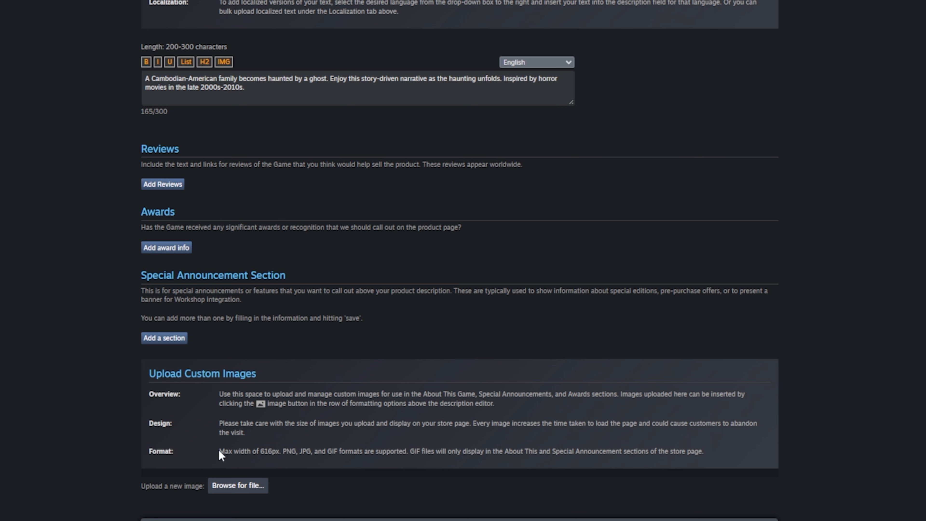
pyautogui.moveTo(219, 452); pyautogui.dragTo(277, 453)
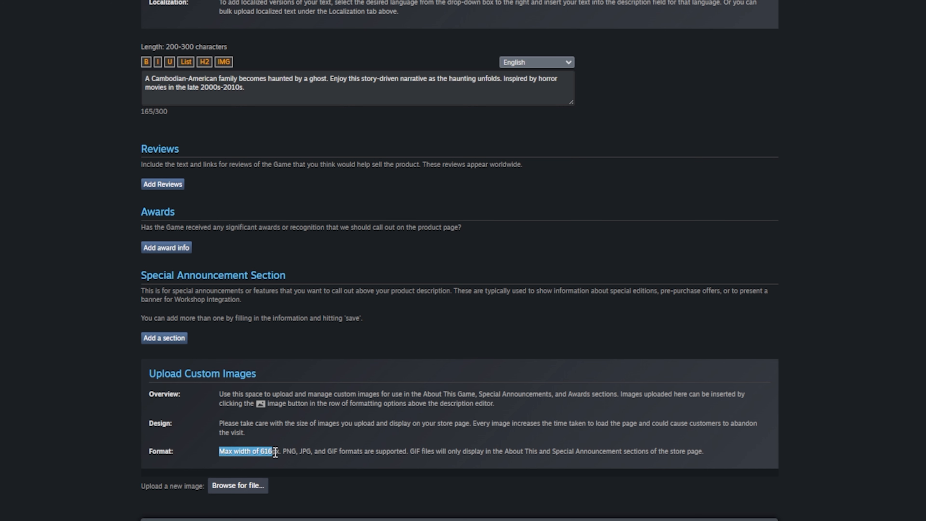
pyautogui.click(259, 486)
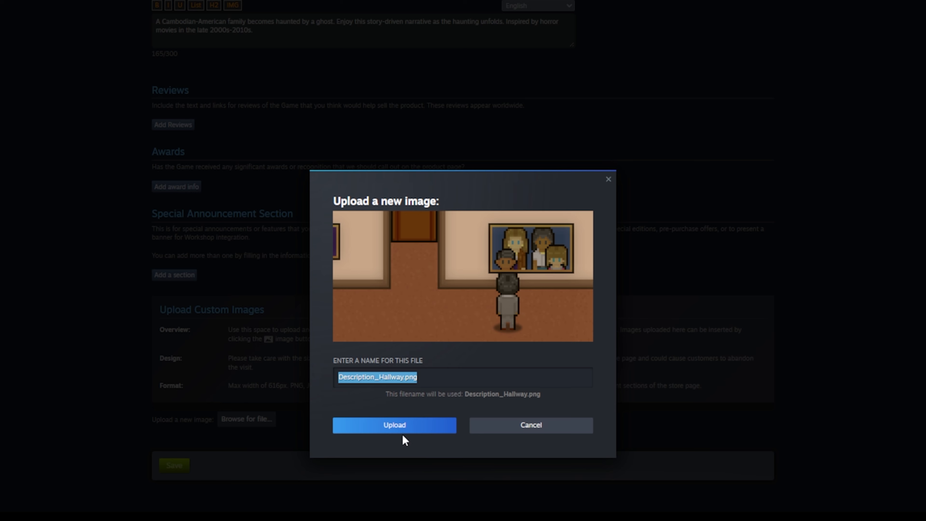
pyautogui.click(403, 431)
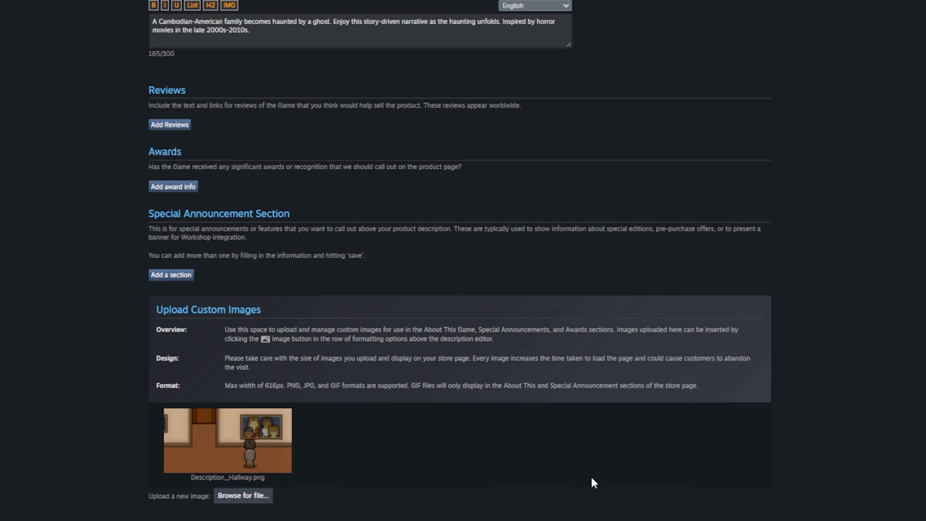
# - Insert a blank line above the 1973 story text in About This Game
pyautogui.scroll(15, 833, 479)
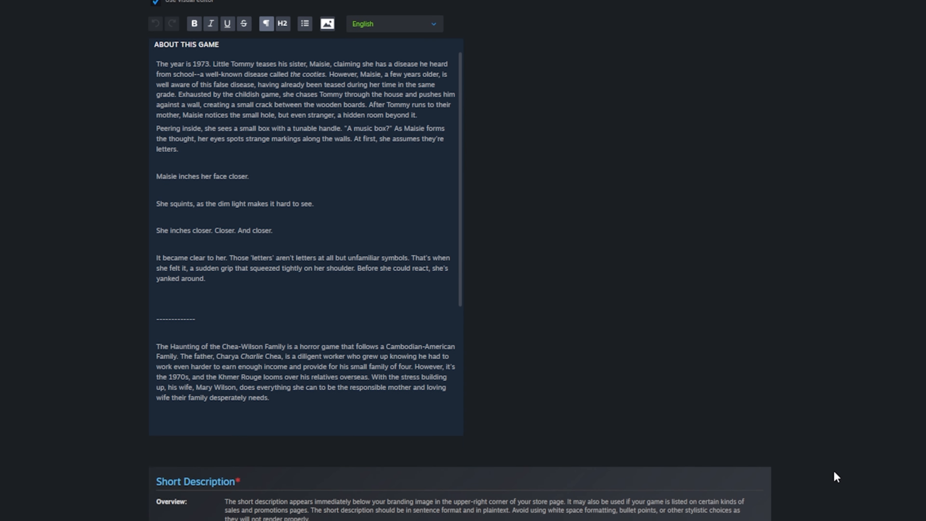
pyautogui.scroll(3, 836, 470)
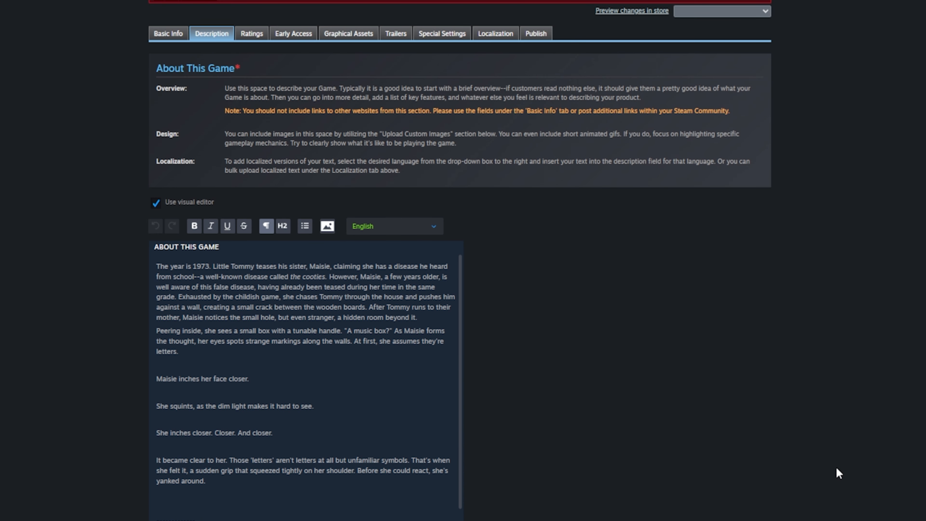
pyautogui.click(164, 267)
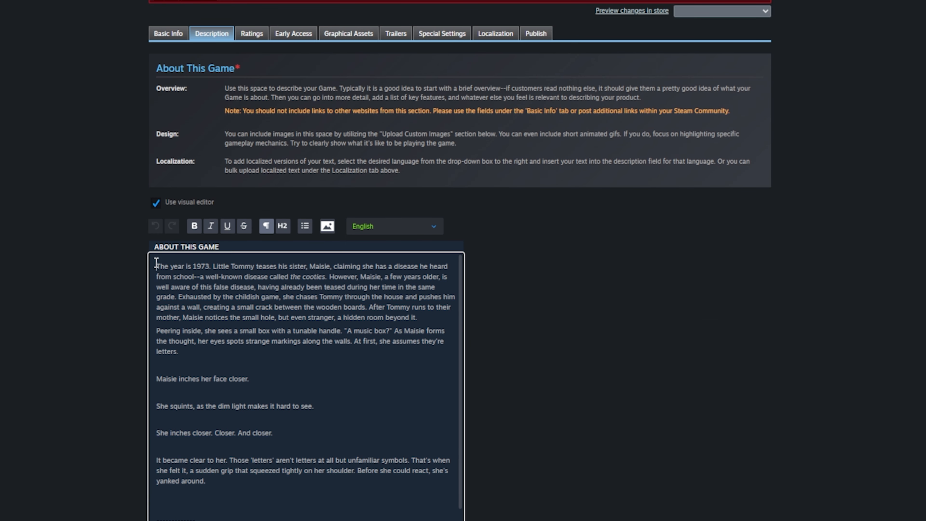
pyautogui.scroll(1, 354, 432)
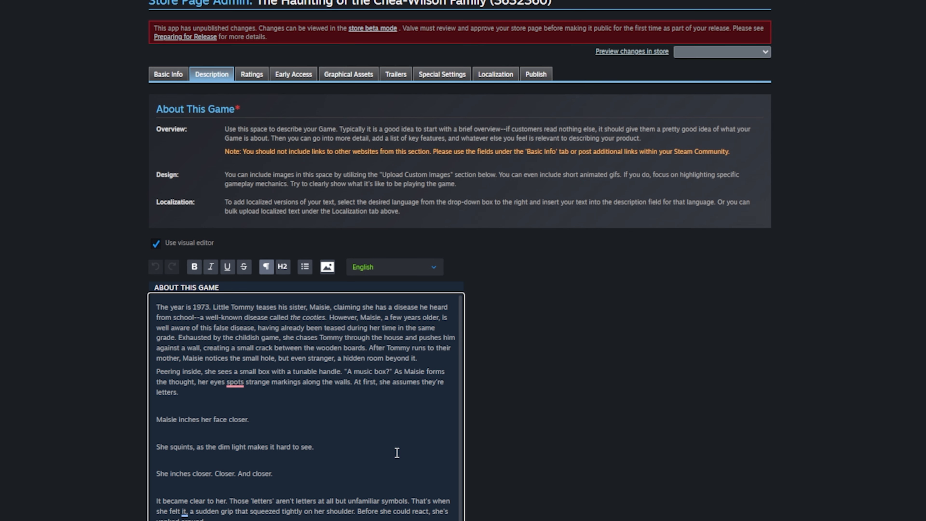
pyautogui.press('Return')
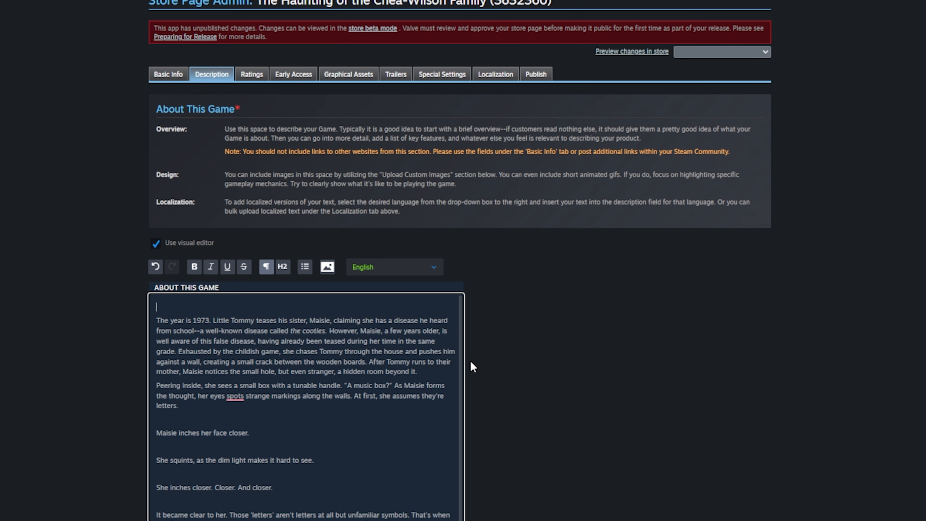
# - Insert Description_Hallway.png at the top of the About This Game description
pyautogui.click(330, 266)
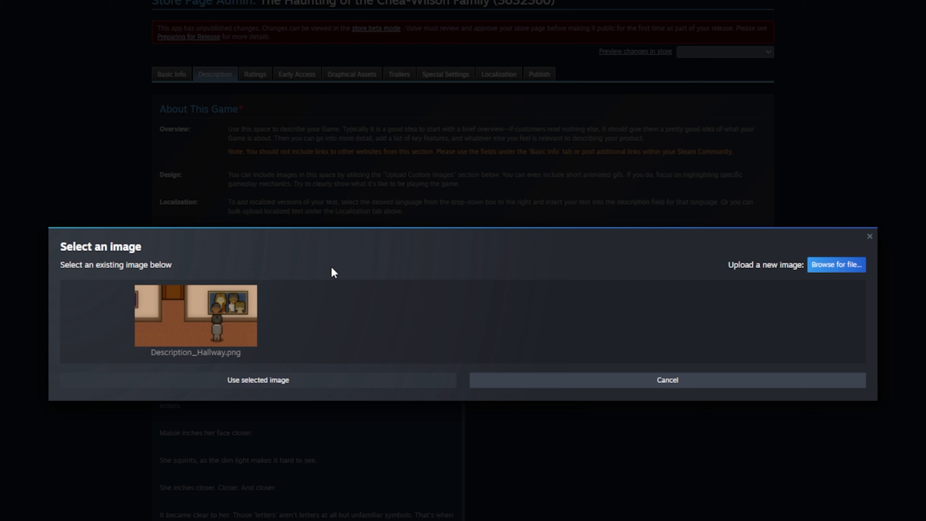
pyautogui.click(233, 311)
pyautogui.click(345, 381)
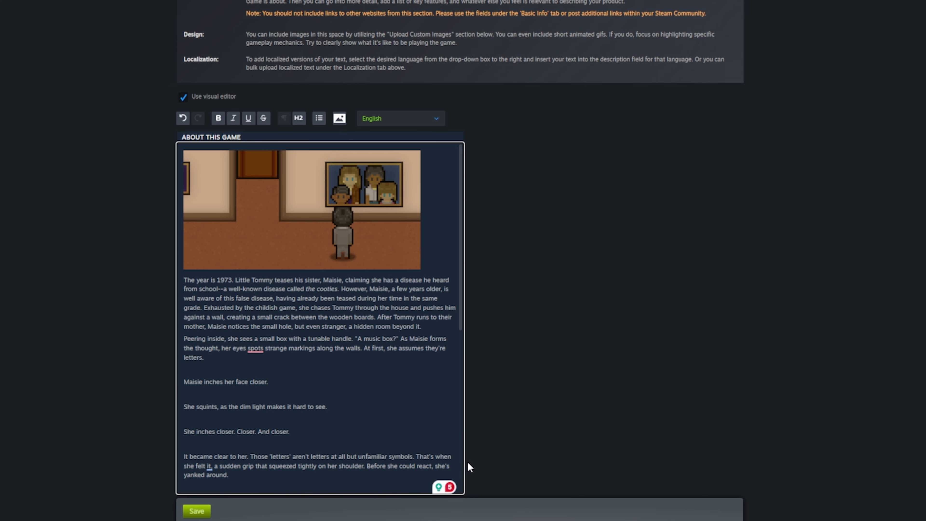
pyautogui.scroll(-3, 471, 456)
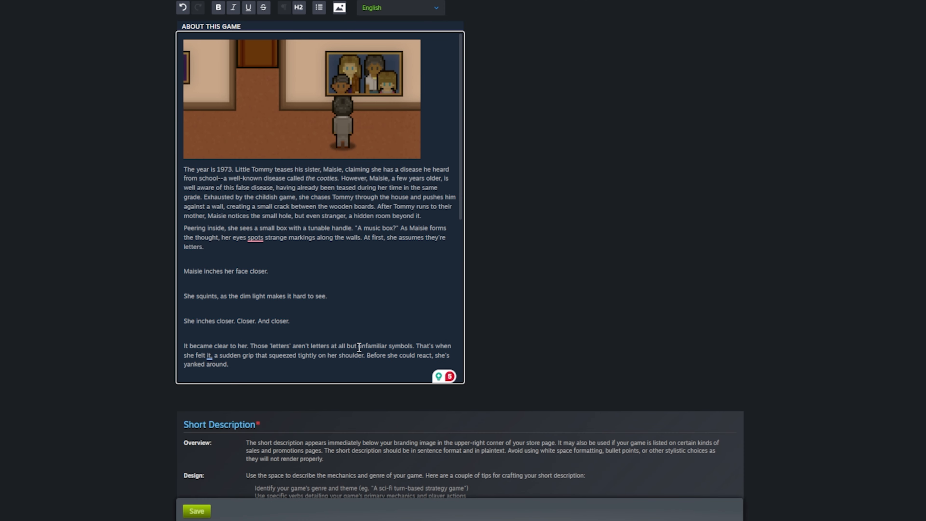
pyautogui.scroll(-5, 372, 311)
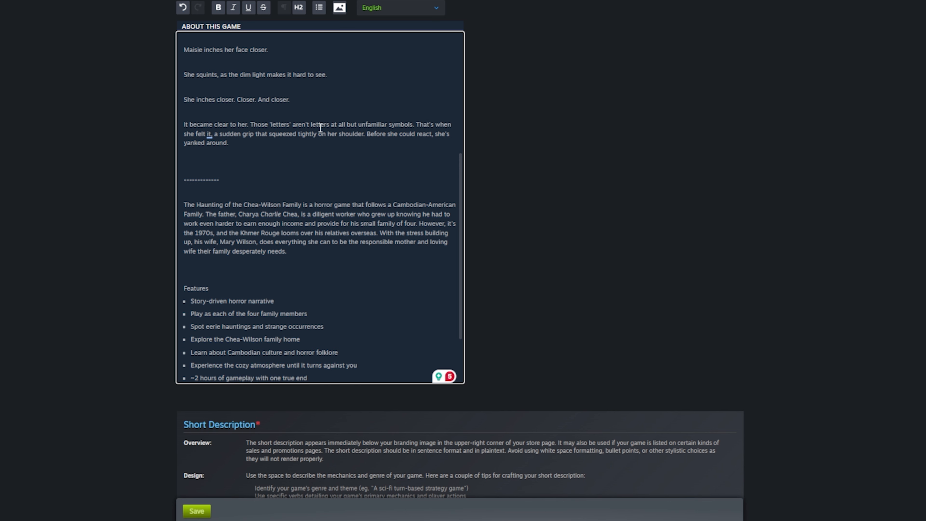
pyautogui.scroll(-2, 351, 123)
pyautogui.click(369, 261)
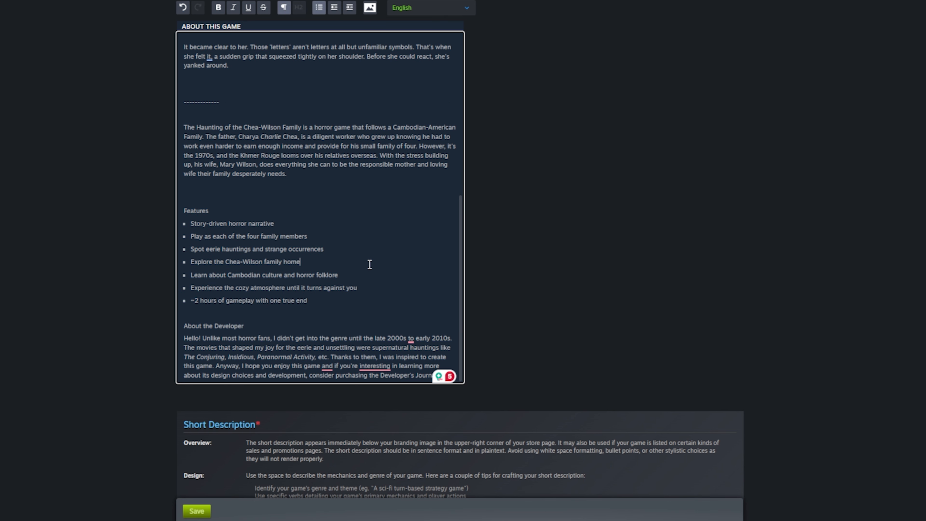
pyautogui.hotkey('ctrl', 'a')
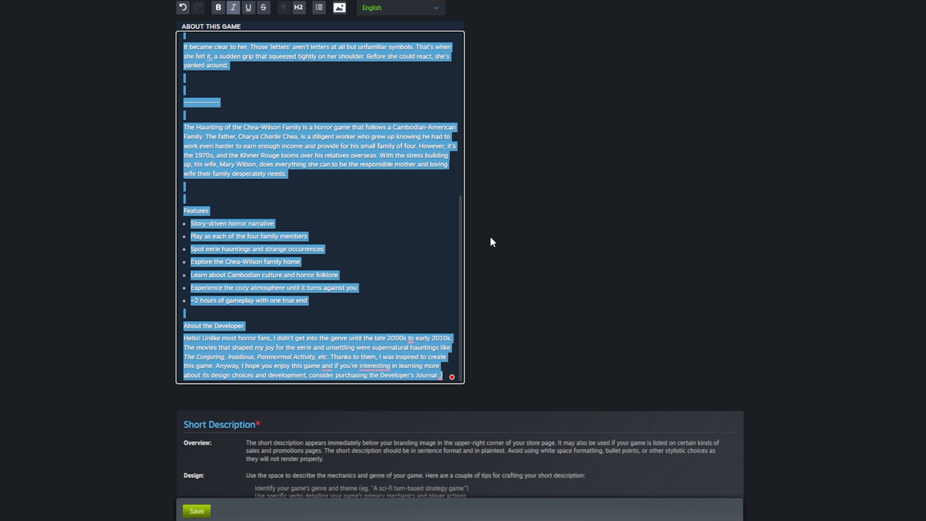
pyautogui.scroll(5, 483, 241)
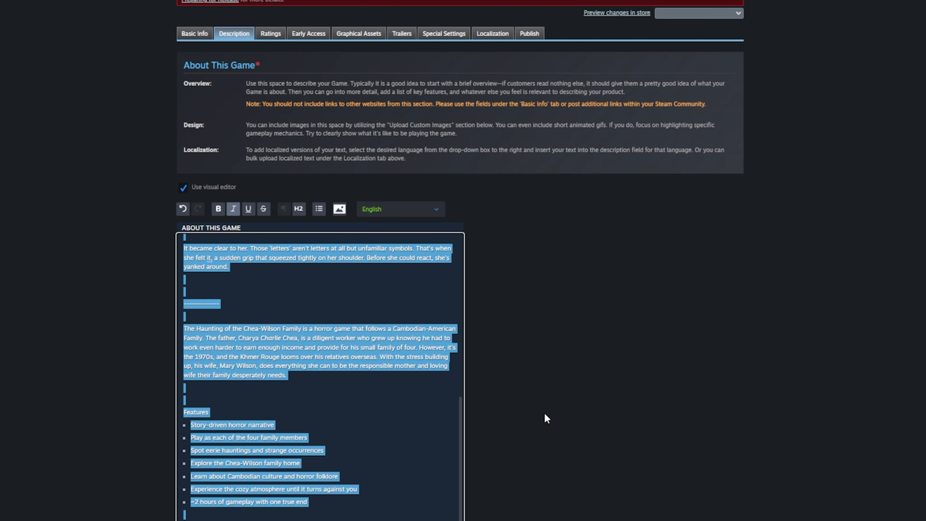
pyautogui.scroll(3, 544, 414)
# - Go from the Ratings section to the Content Survey page and look over its mature-content categories
pyautogui.click(271, 144)
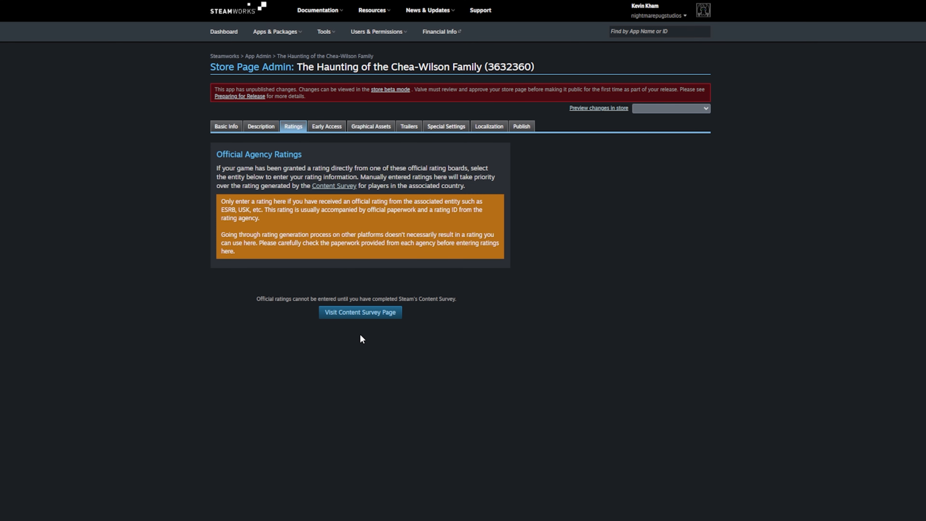
pyautogui.click(380, 313)
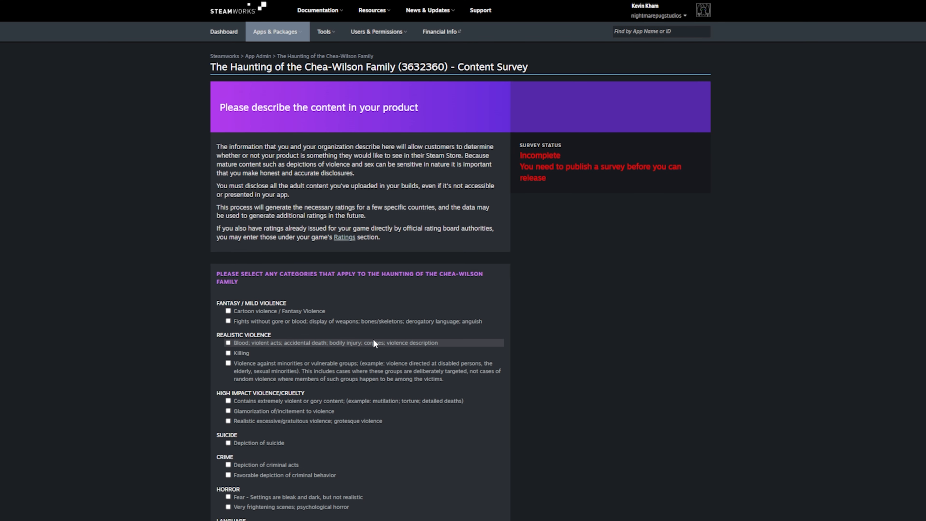
pyautogui.scroll(-3, 315, 220)
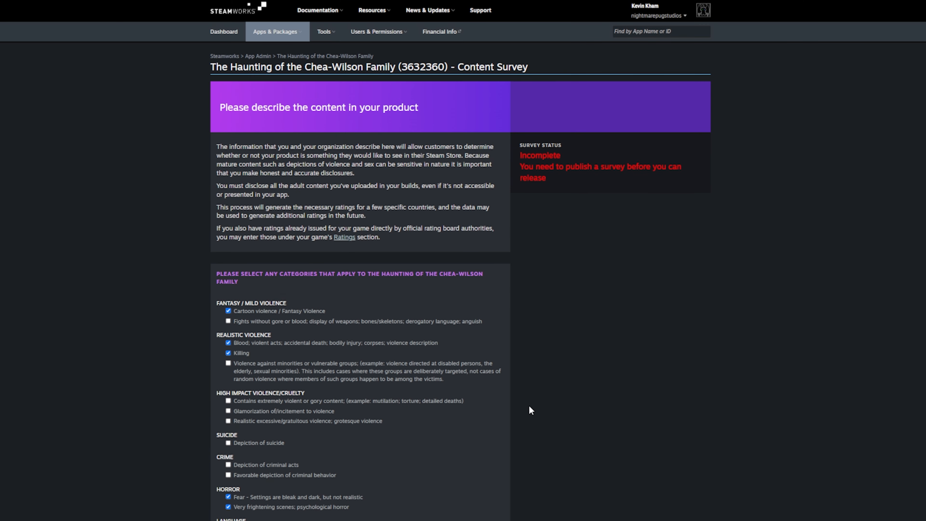
pyautogui.scroll(-7, 529, 408)
pyautogui.scroll(-20, 529, 413)
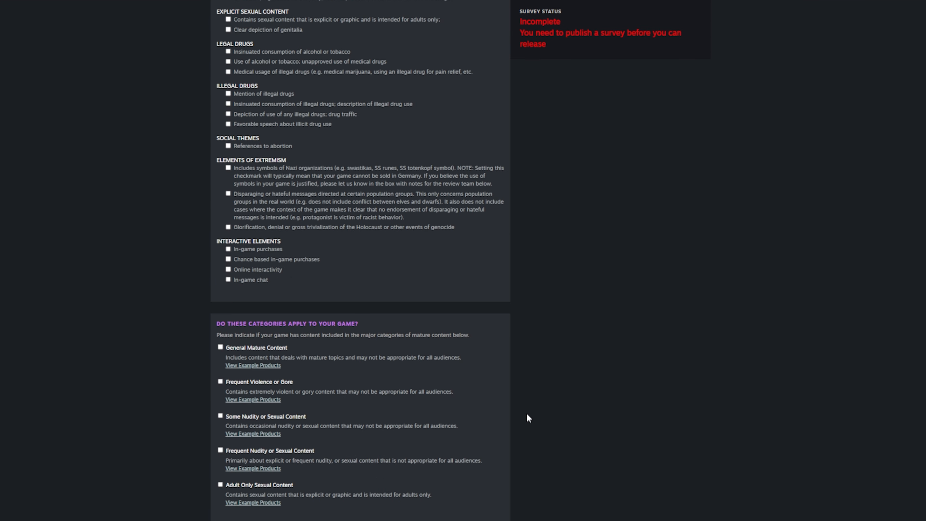
# - Save the content survey and review the generated ratings: Brazil 14 and Germany 16
pyautogui.click(303, 441)
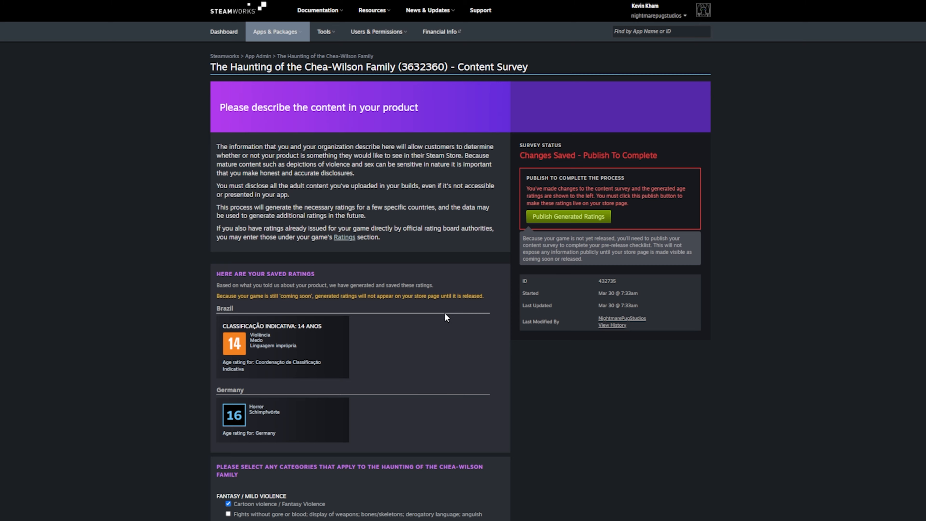
pyautogui.scroll(-3, 350, 401)
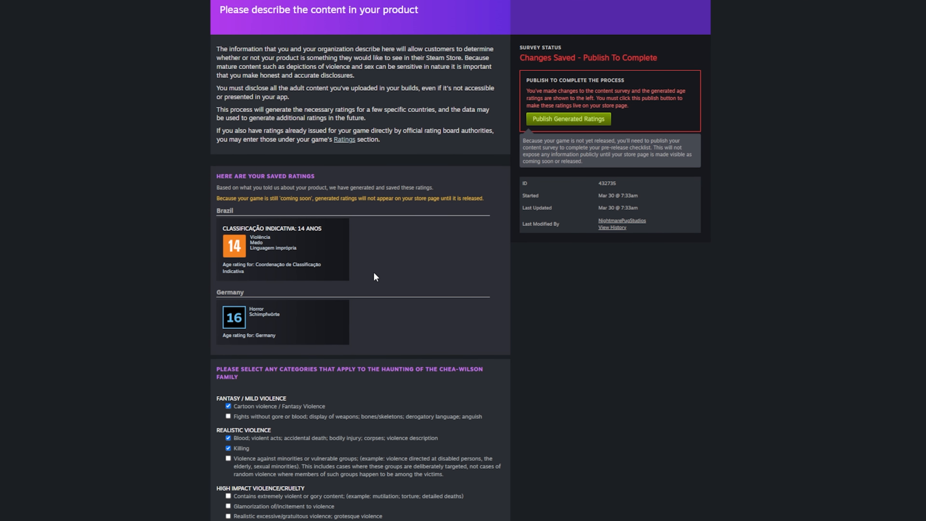
pyautogui.scroll(-8, 492, 286)
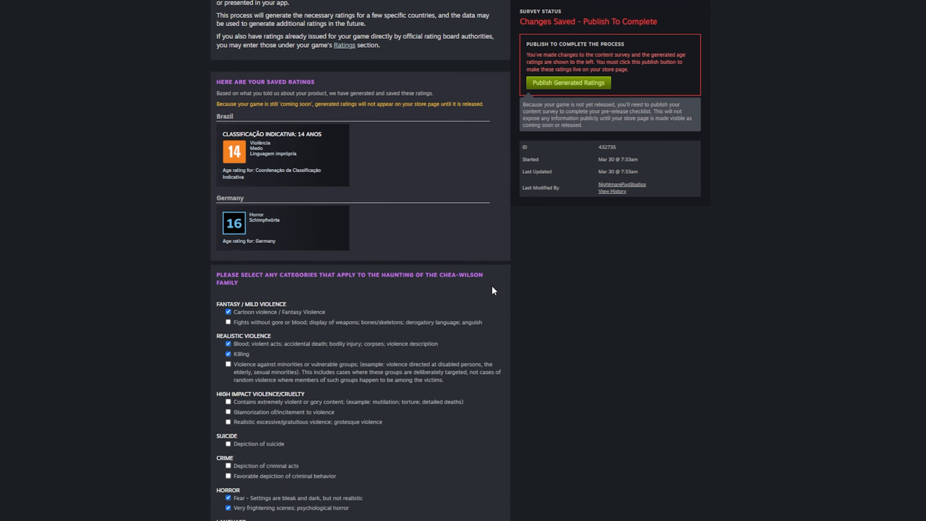
pyautogui.scroll(-20, 275, 328)
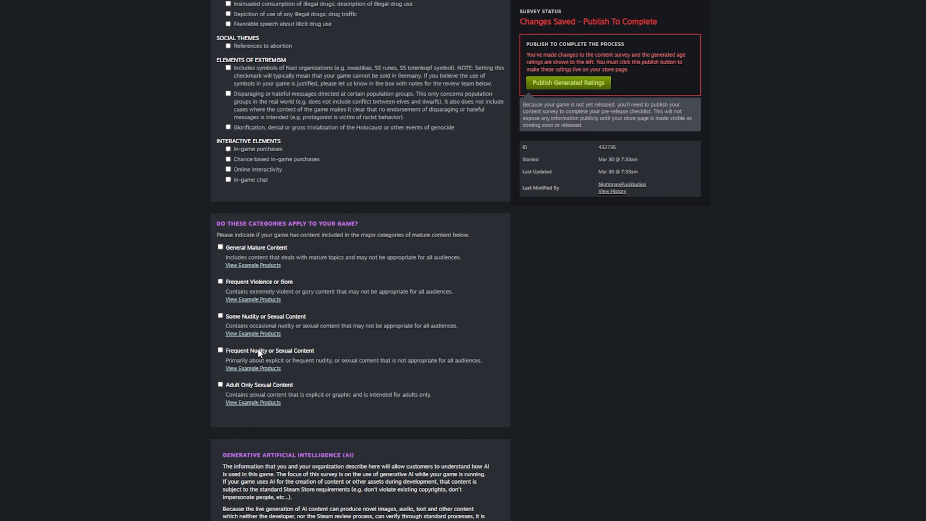
pyautogui.scroll(20, 572, 408)
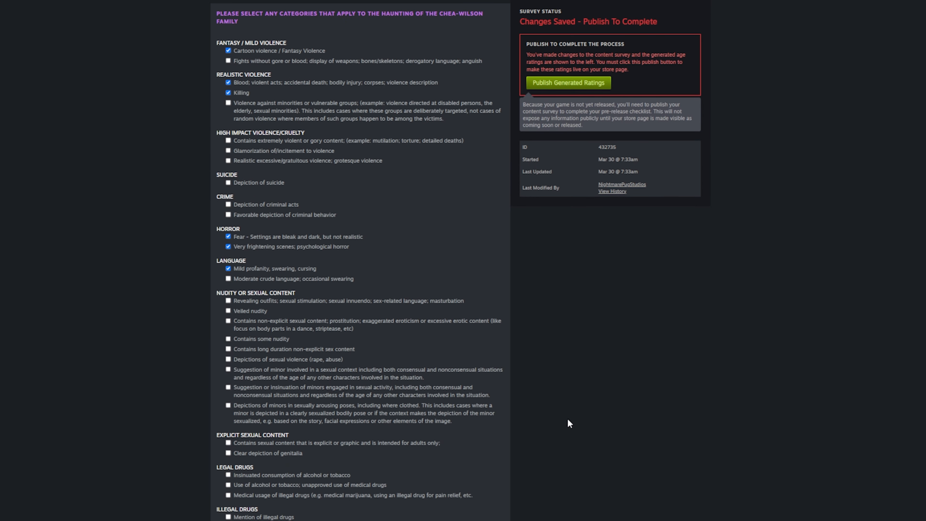
pyautogui.scroll(-5, 558, 424)
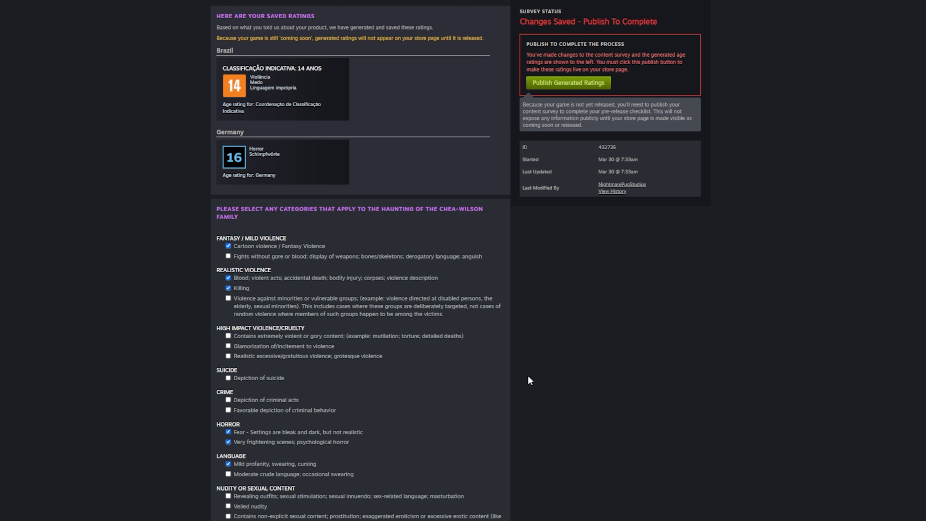
pyautogui.moveTo(272, 270); pyautogui.dragTo(218, 273)
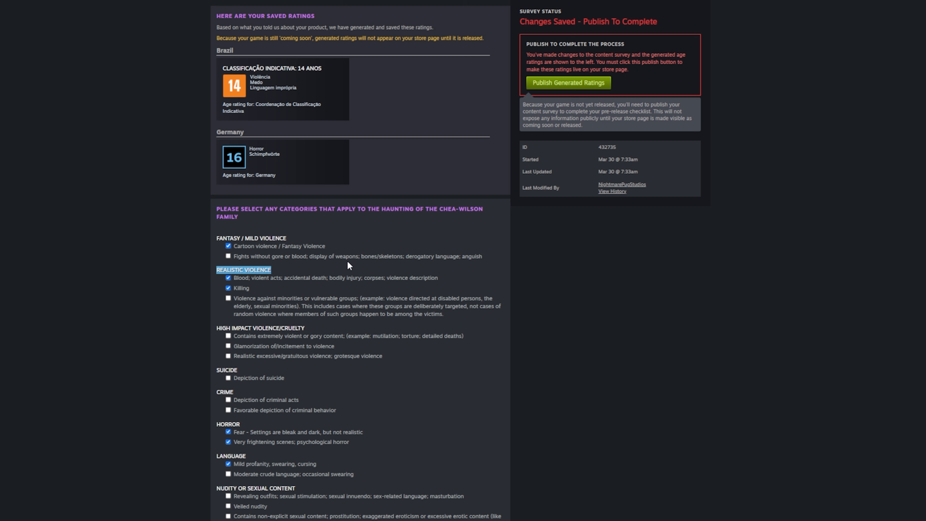
pyautogui.scroll(4, 349, 257)
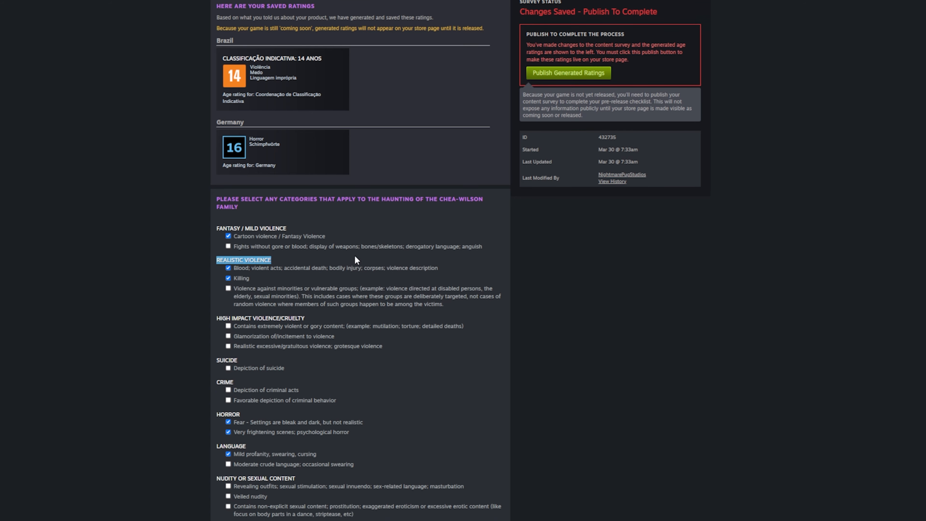
# - Publish the generated age ratings, dismiss the confirmation, and view the active survey's details
pyautogui.click(576, 206)
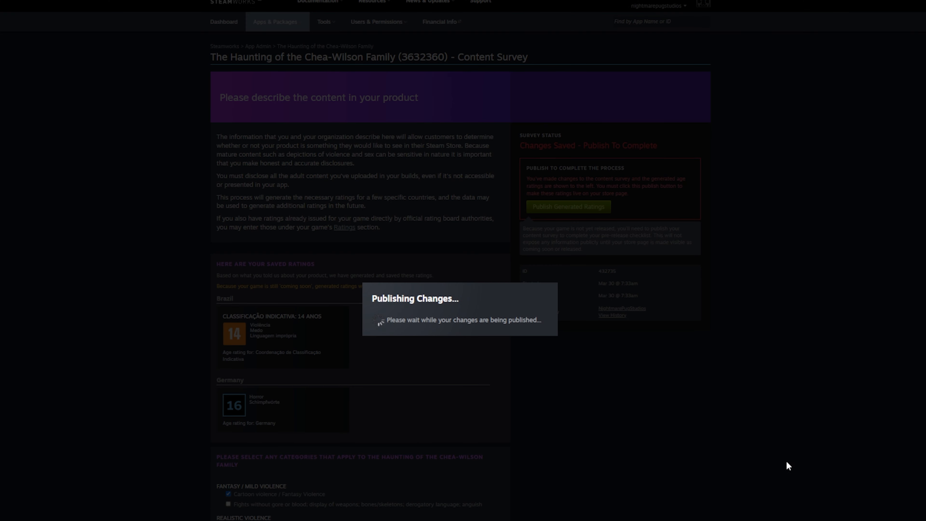
pyautogui.click(642, 327)
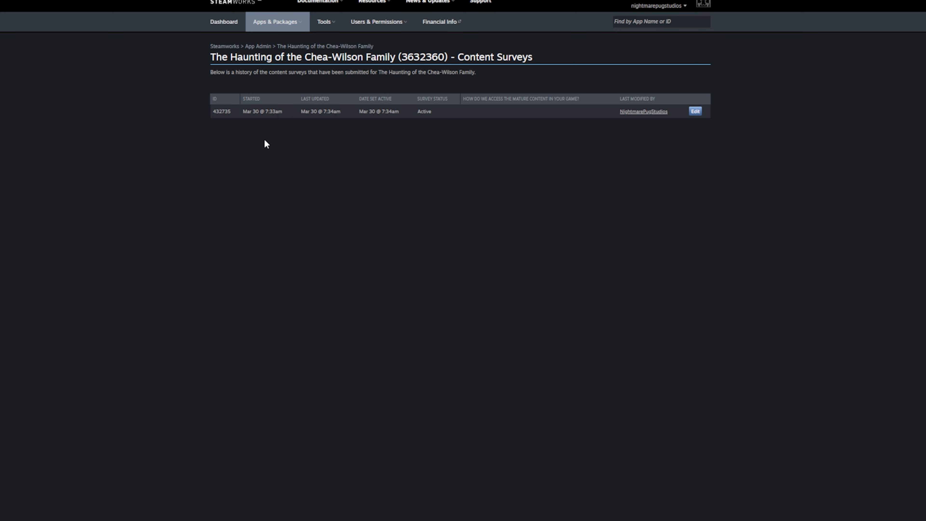
pyautogui.click(265, 110)
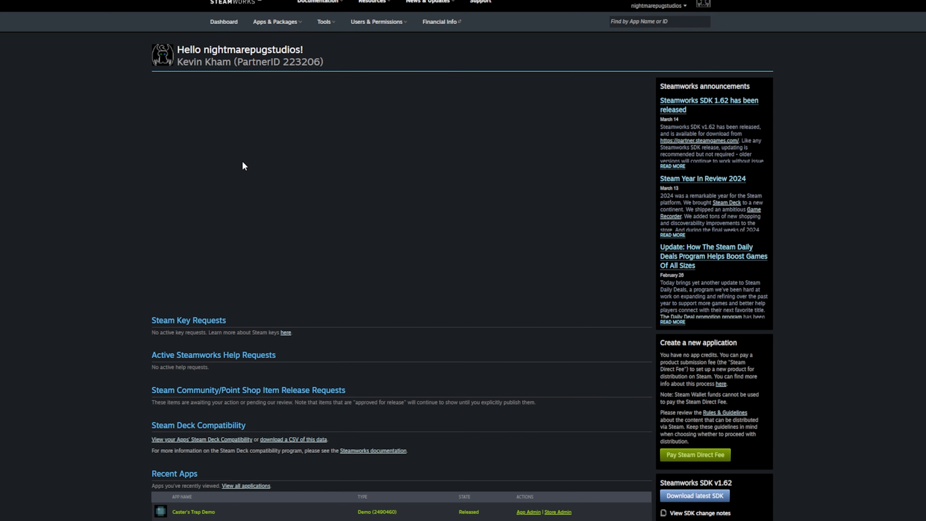
pyautogui.scroll(-10, 242, 166)
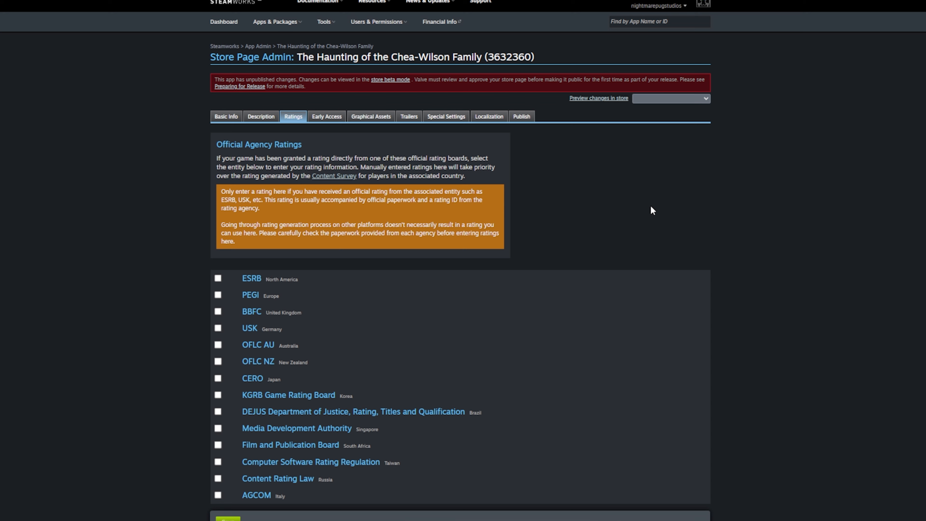
# - Look over the Early Access questions, then move to the Graphical Assets section
pyautogui.click(326, 117)
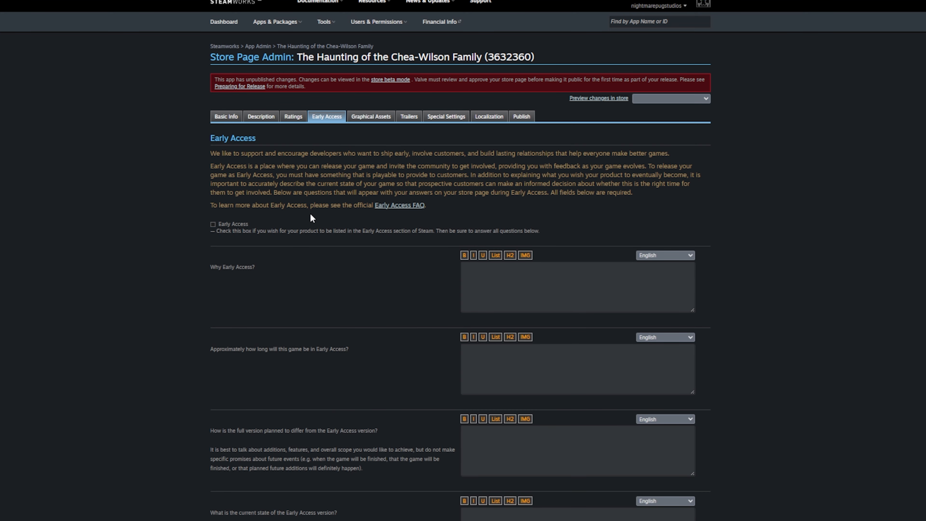
pyautogui.scroll(-8, 341, 255)
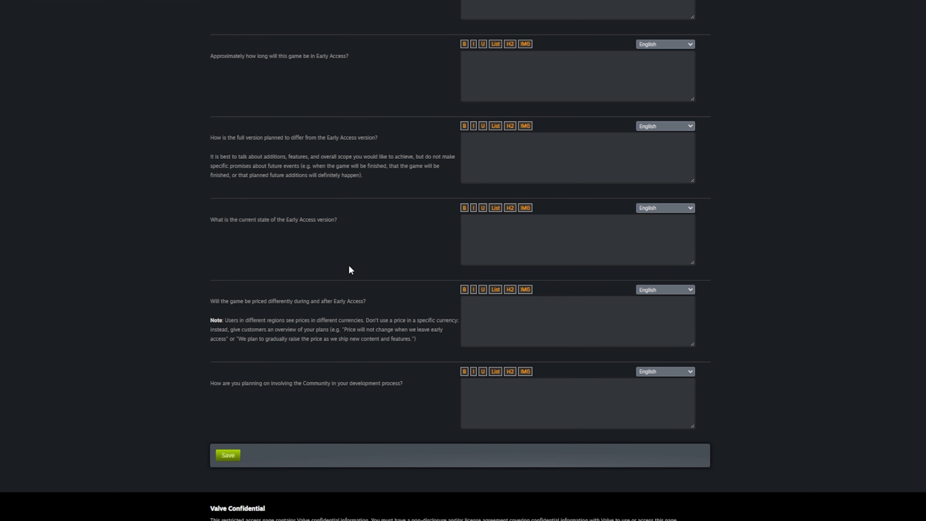
pyautogui.scroll(10, 352, 387)
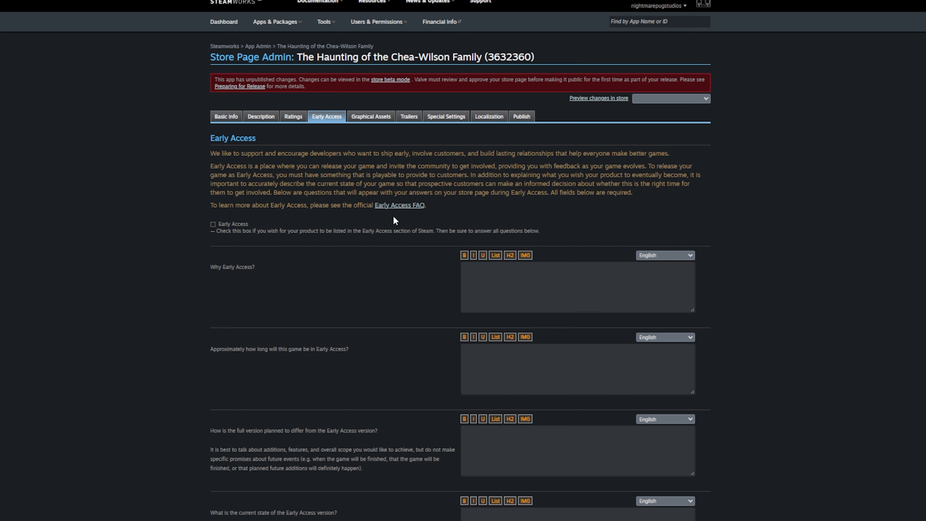
pyautogui.click(374, 118)
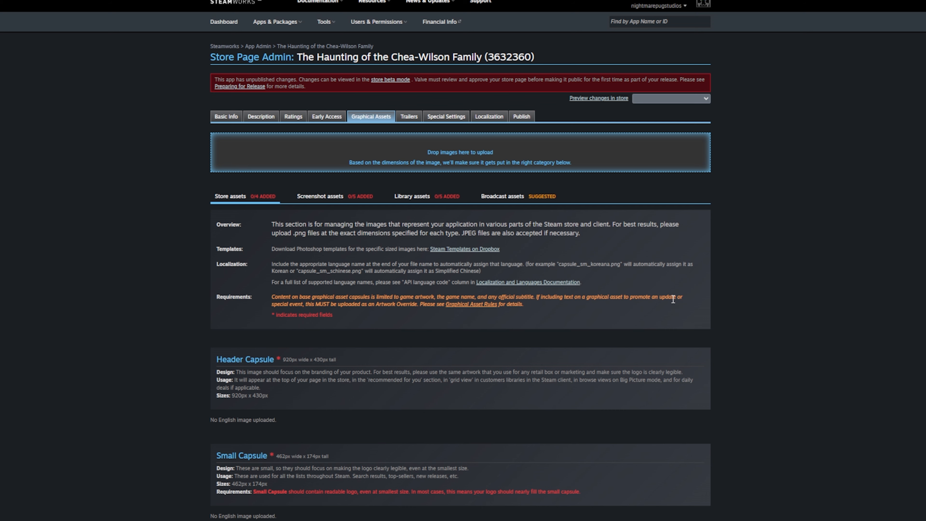
pyautogui.scroll(-2, 674, 299)
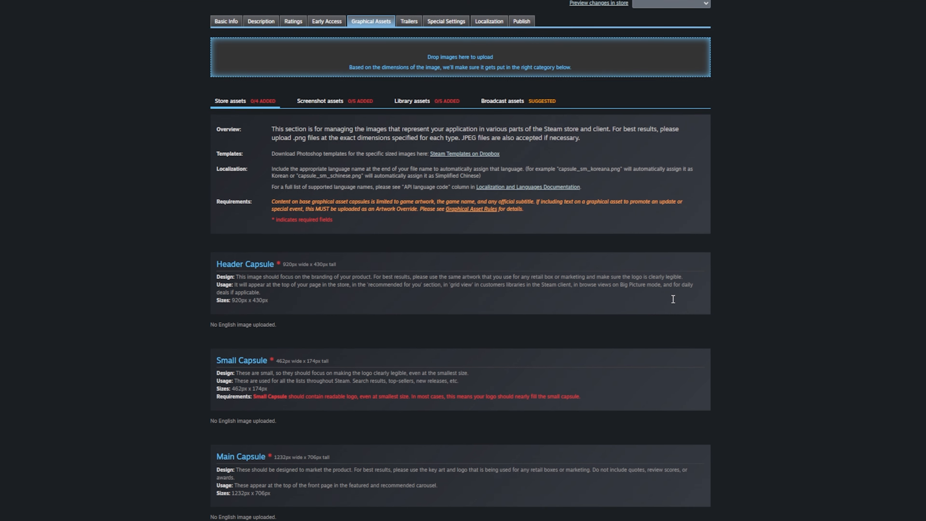
pyautogui.scroll(-2, 311, 384)
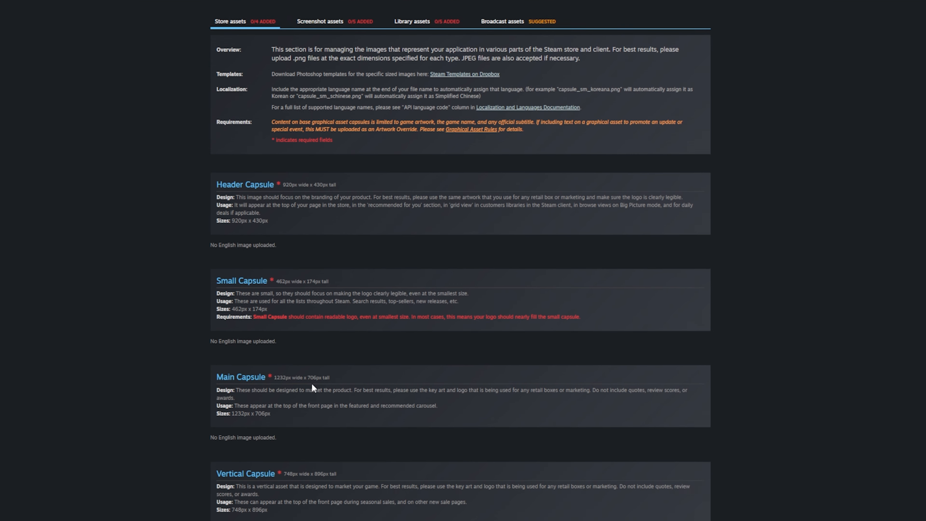
pyautogui.scroll(-2, 314, 395)
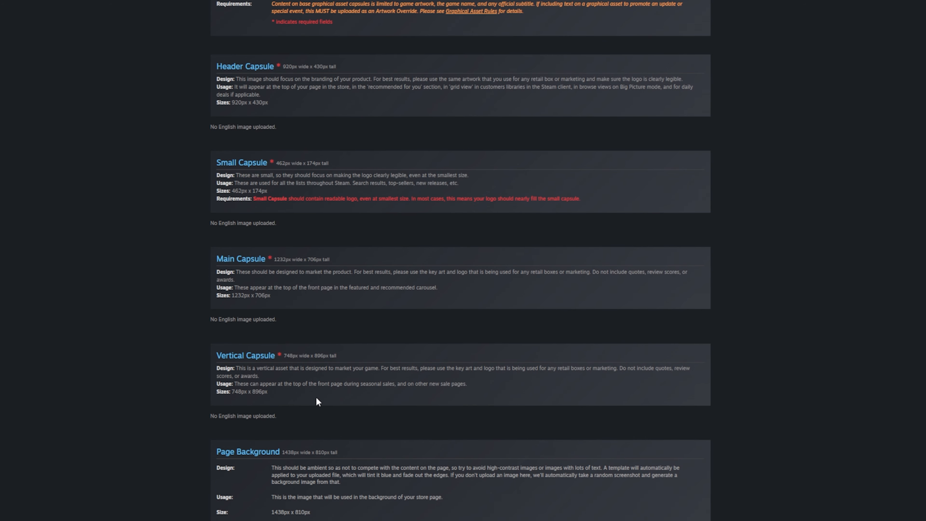
pyautogui.scroll(6, 316, 397)
pyautogui.click(310, 200)
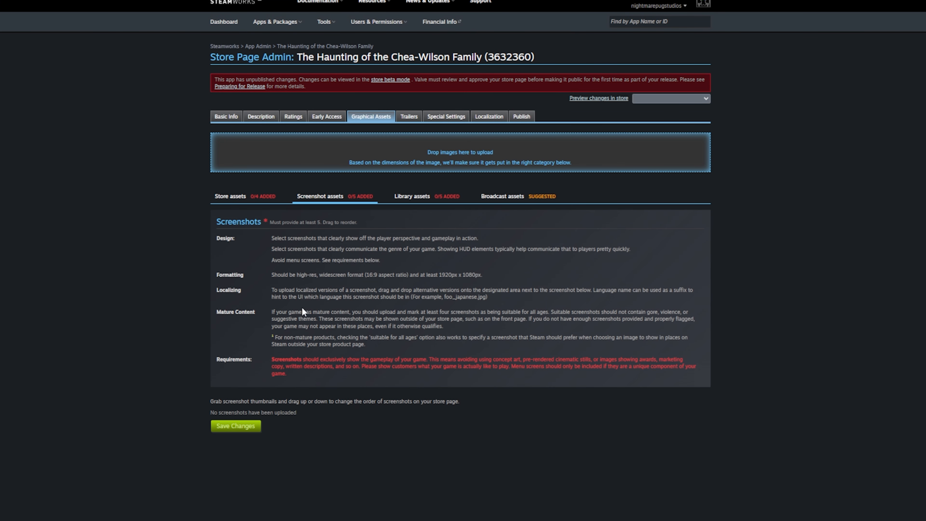
pyautogui.click(412, 197)
pyautogui.click(503, 197)
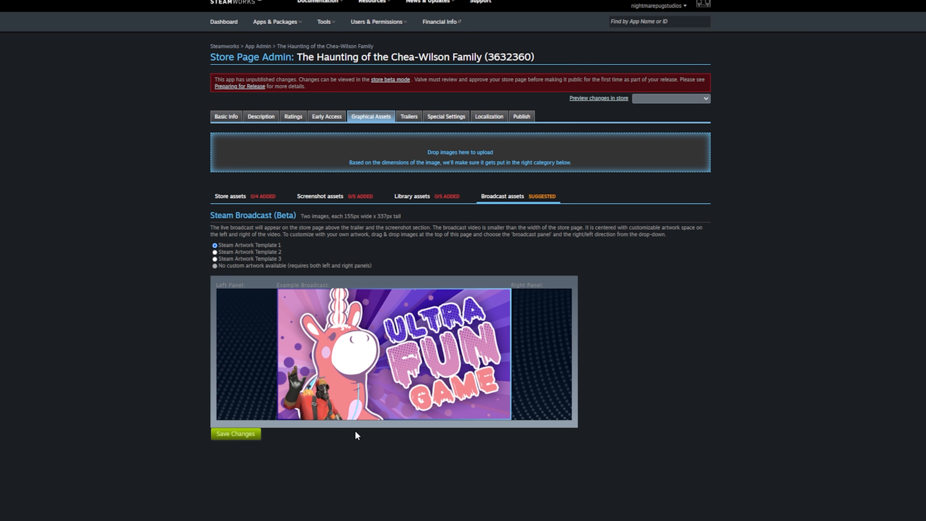
pyautogui.click(412, 196)
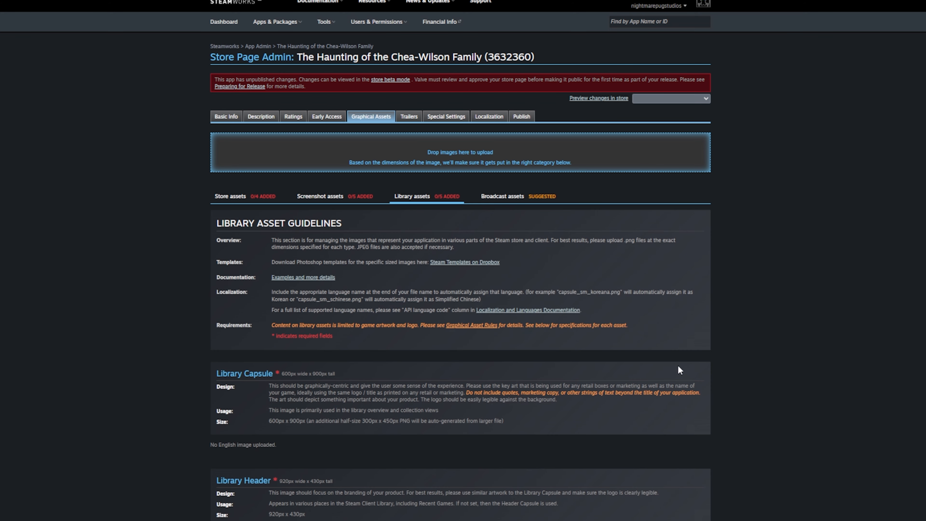
pyautogui.click(350, 197)
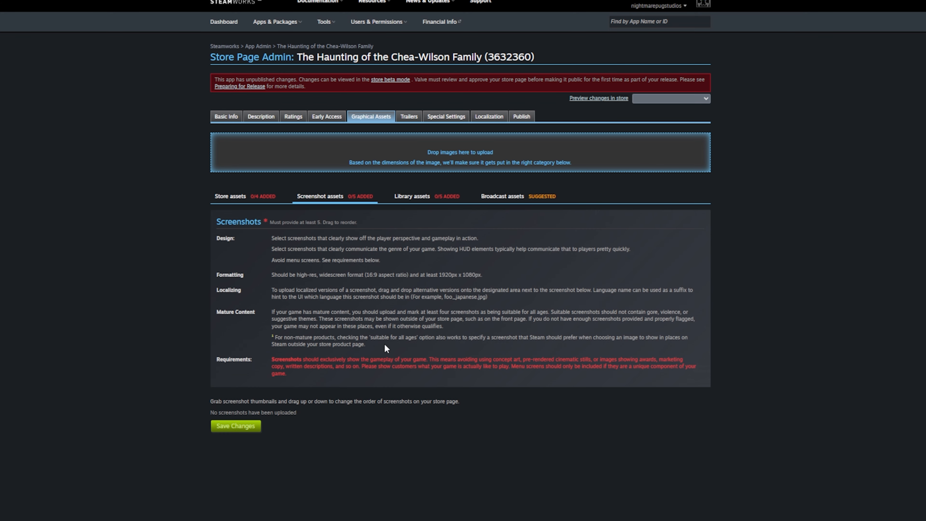
pyautogui.click(232, 196)
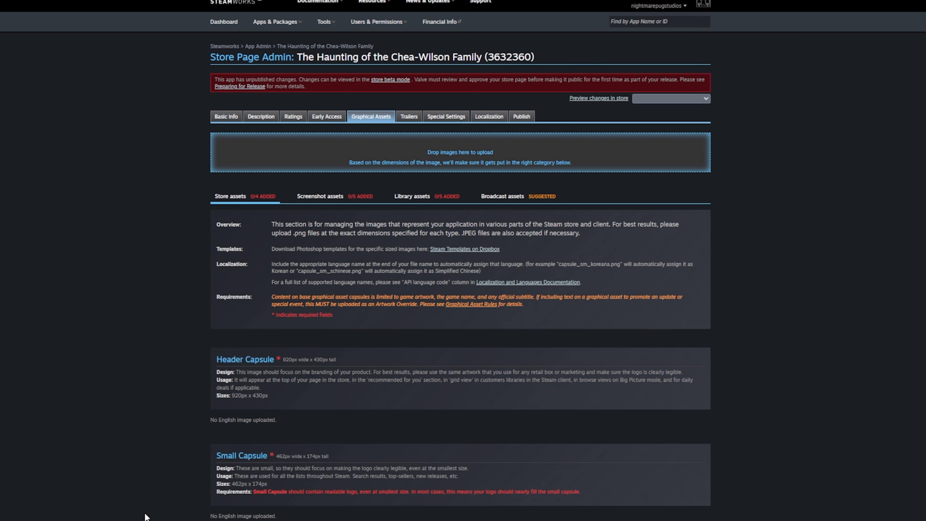
# - Stage the header, main, Small_Capsule-462x174.png and Vertical_Capsule-748x896.png images and start uploading
pyautogui.moveTo(338, 360); pyautogui.dragTo(284, 359)
pyautogui.click(284, 359)
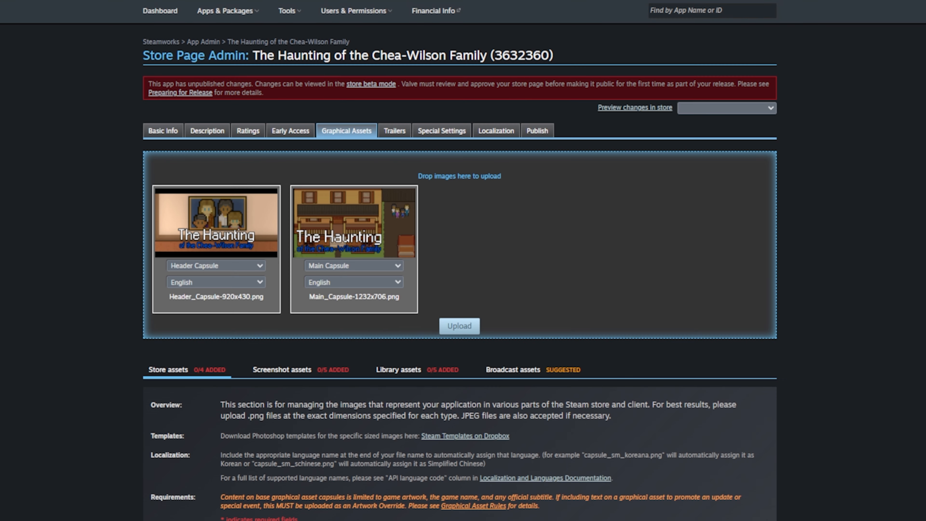
pyautogui.moveTo(925, 263); pyautogui.dragTo(667, 285)
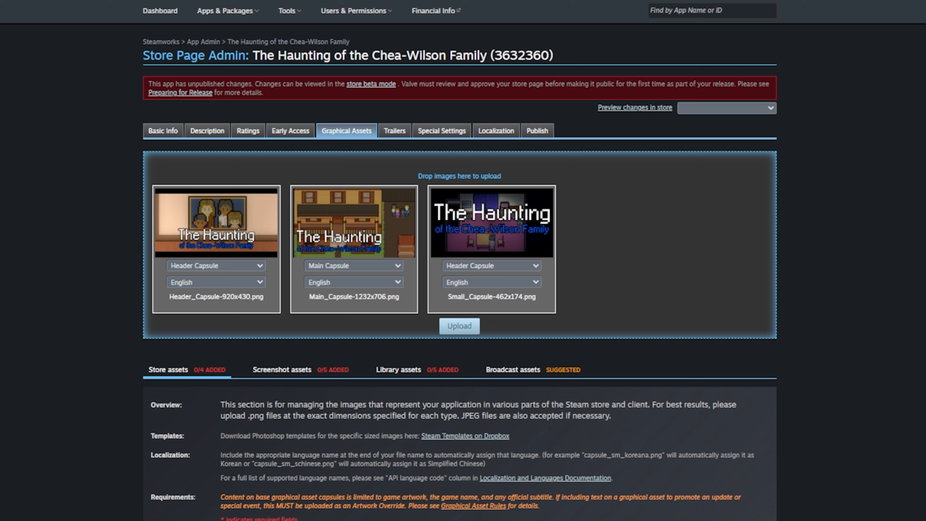
pyautogui.moveTo(925, 262); pyautogui.dragTo(647, 262)
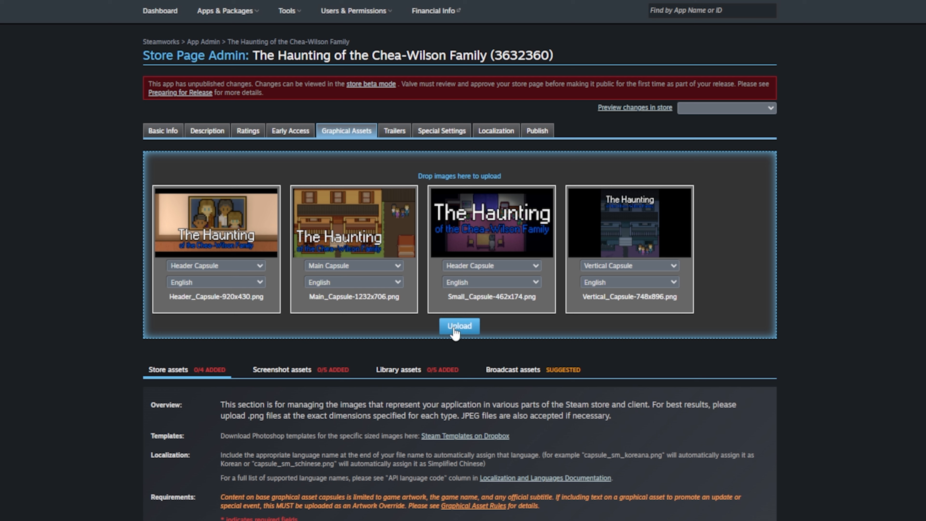
pyautogui.click(454, 328)
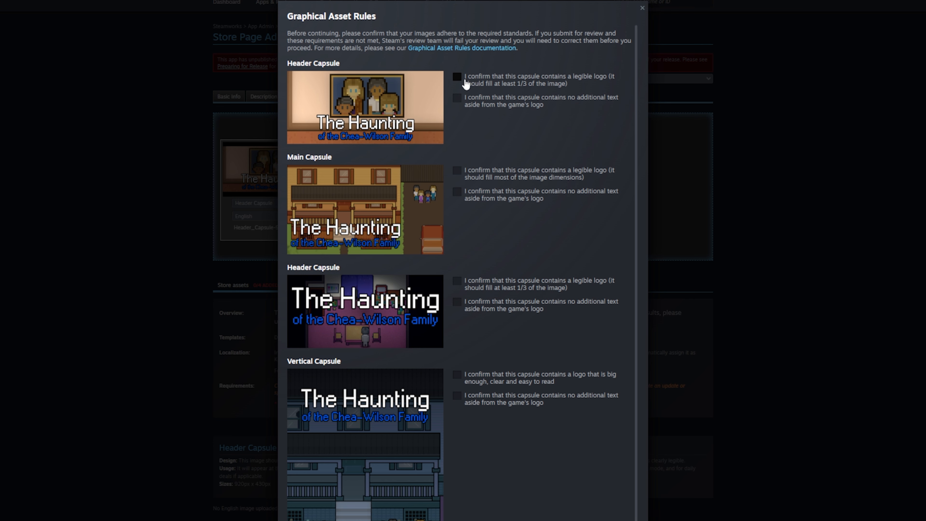
# - Confirm the legible-logo and no-extra-text rules for each capsule, then upload all four
pyautogui.scroll(-1, 487, 135)
pyautogui.scroll(1, 486, 137)
pyautogui.click(488, 106)
pyautogui.click(481, 177)
pyautogui.click(482, 198)
pyautogui.scroll(-1, 480, 255)
pyautogui.click(476, 256)
pyautogui.click(472, 277)
pyautogui.click(480, 350)
pyautogui.click(490, 369)
pyautogui.scroll(-2, 511, 416)
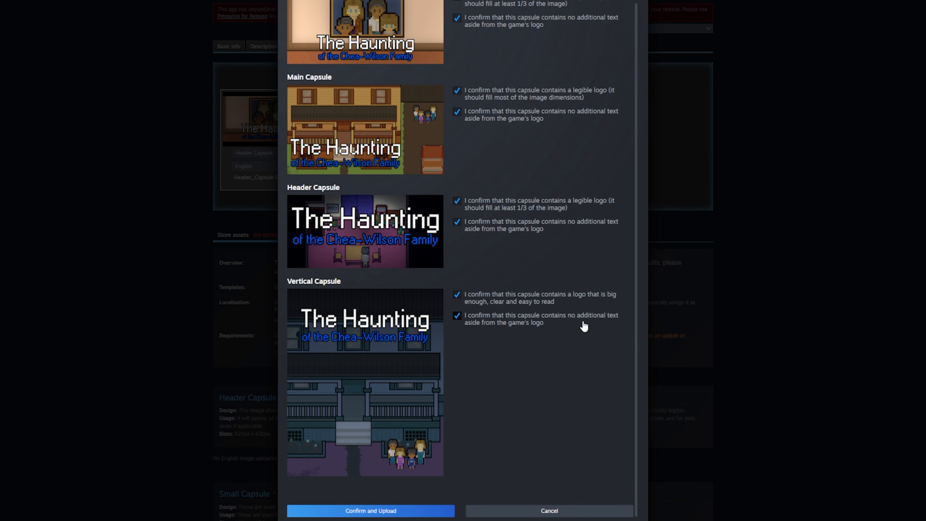
pyautogui.click(378, 503)
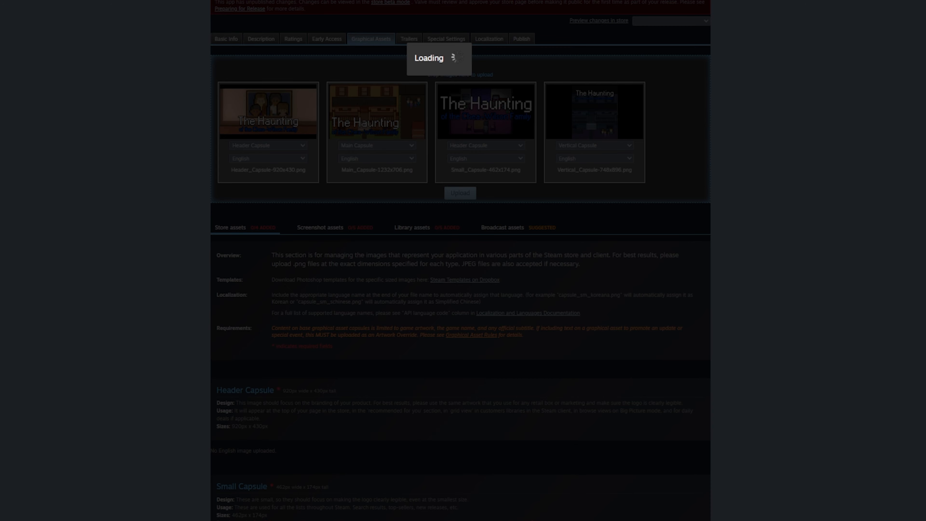
# - Upload Small_Capsule-462x174.png to the Small Capsule slot, keep its asset type, and verify it
pyautogui.scroll(2, 460, 260)
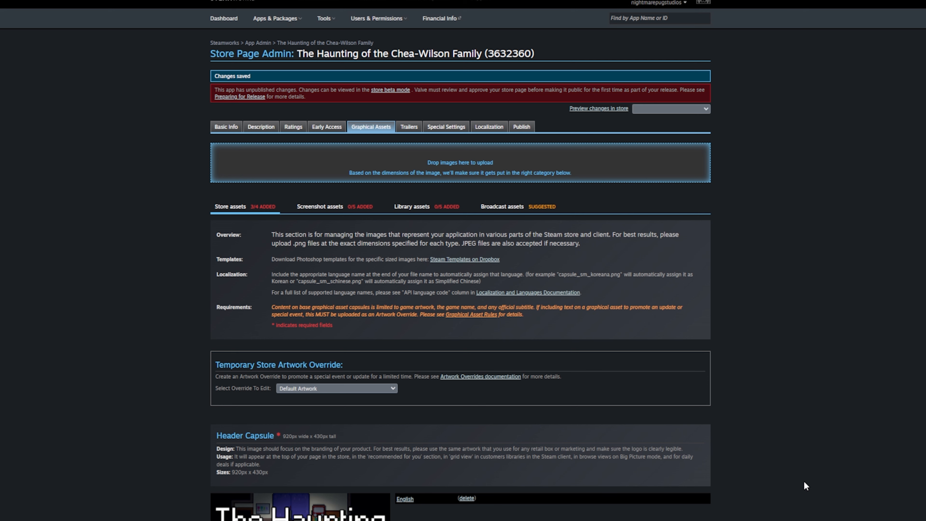
pyautogui.scroll(-5, 801, 472)
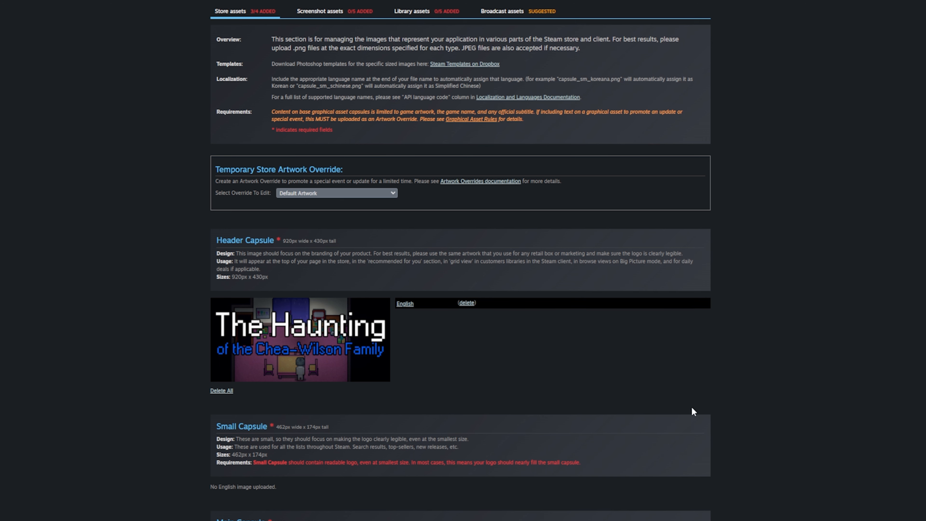
pyautogui.scroll(-10, 684, 351)
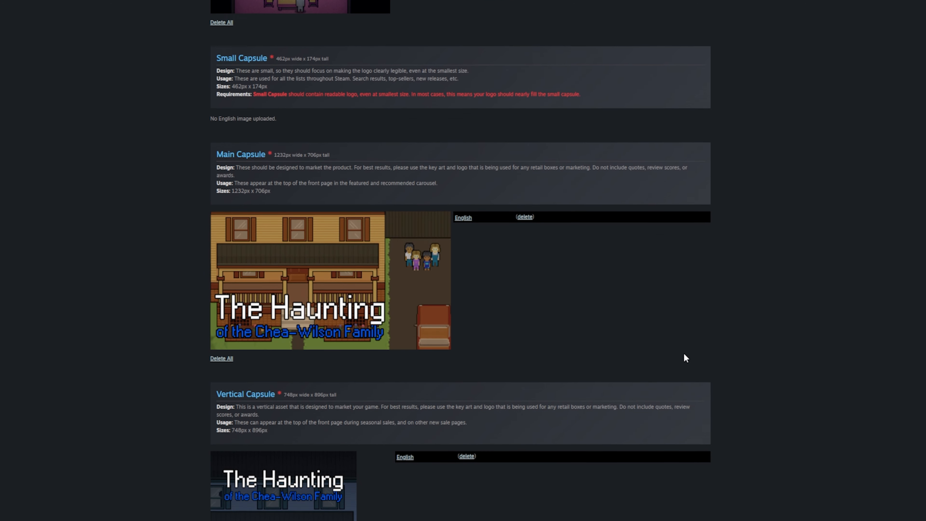
pyautogui.scroll(3, 356, 274)
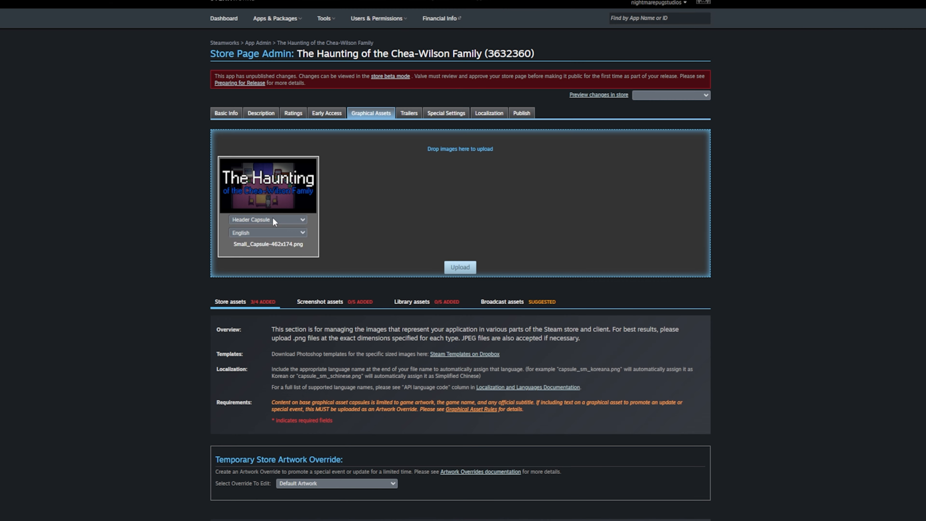
pyautogui.click(273, 220)
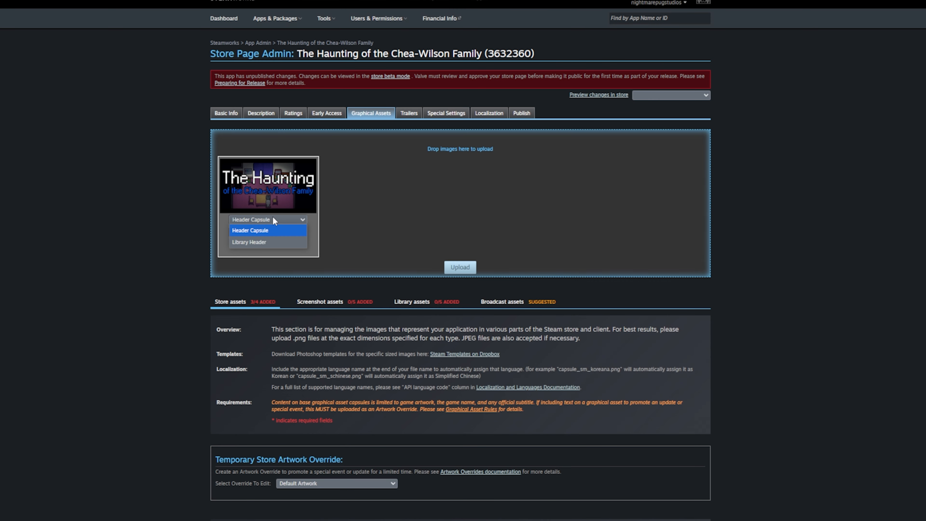
pyautogui.click(275, 230)
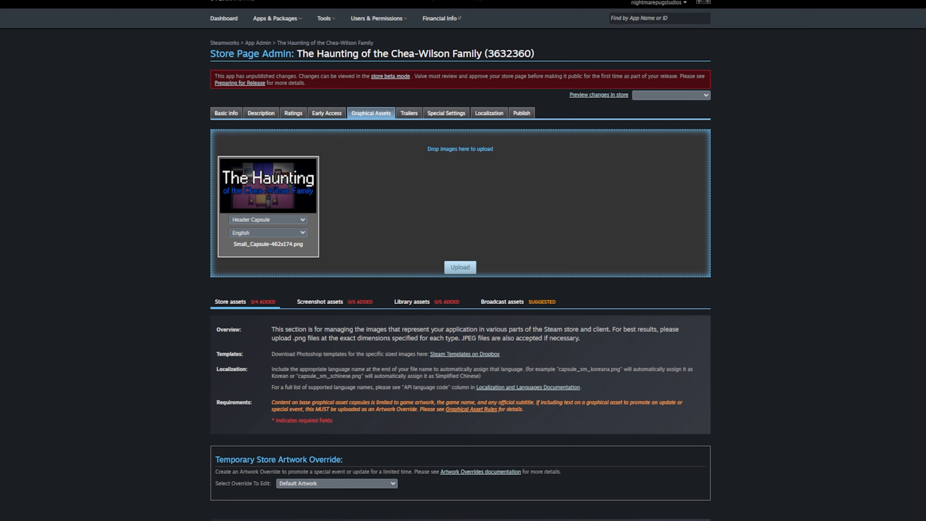
pyautogui.scroll(-10, 455, 339)
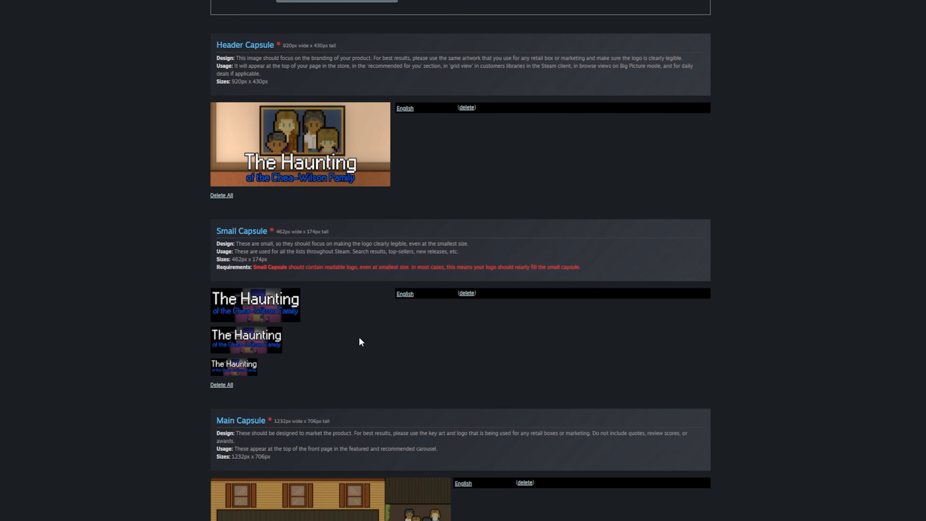
pyautogui.scroll(7, 380, 337)
pyautogui.scroll(-19, 363, 330)
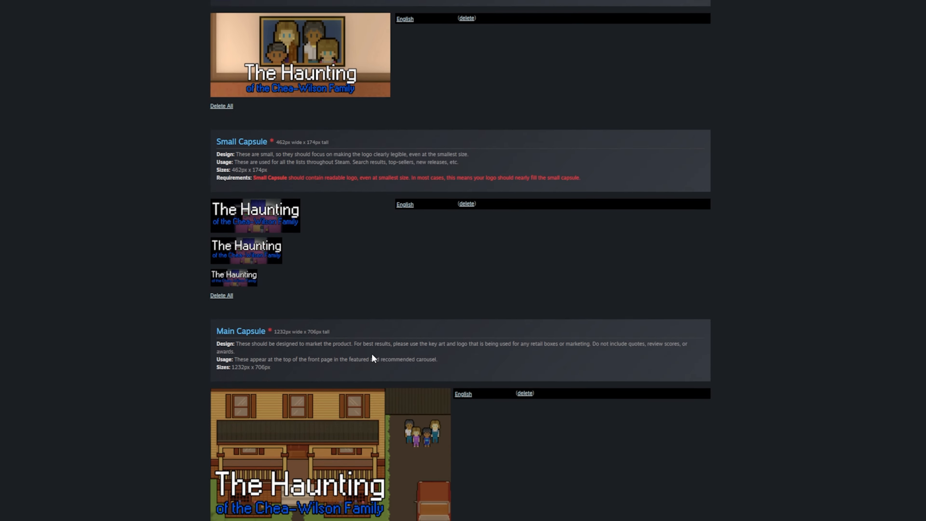
pyautogui.scroll(-3, 387, 402)
pyautogui.scroll(20, 458, 462)
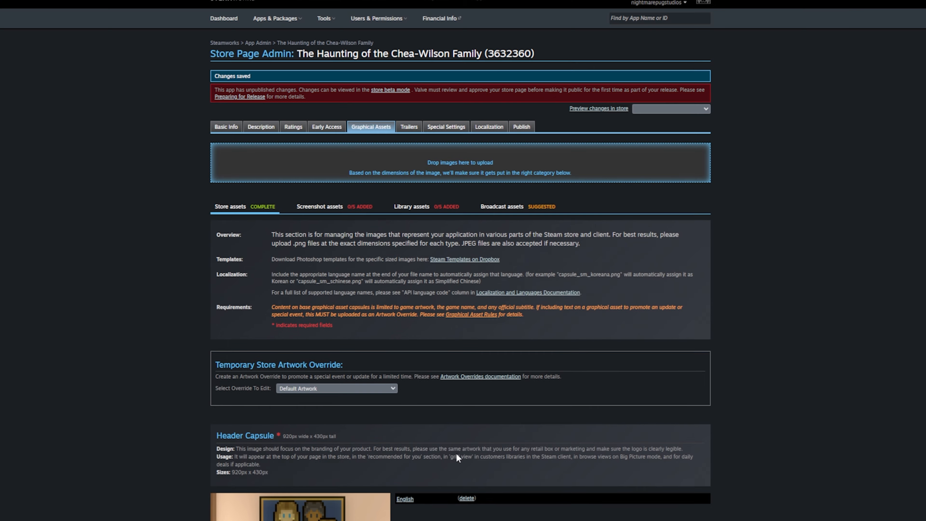
# - In Library assets, queue the four library PNGs and start their upload
pyautogui.click(363, 197)
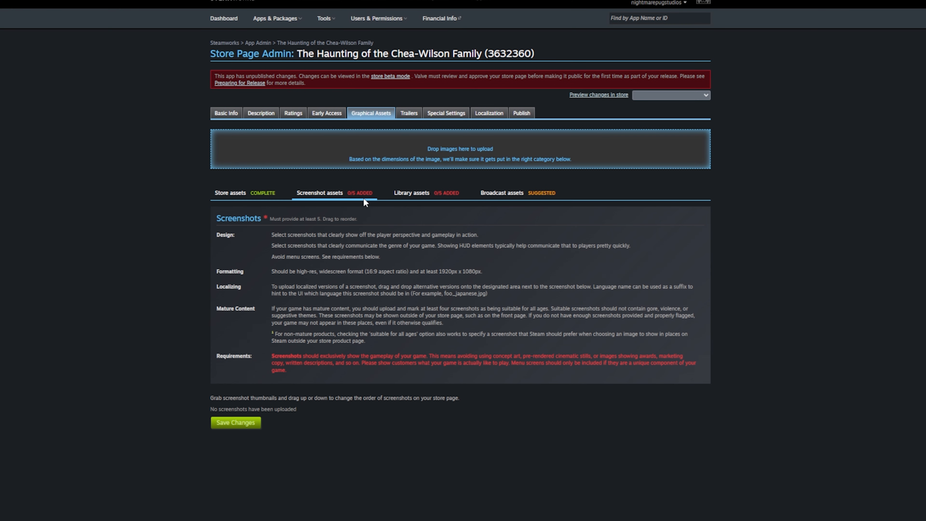
pyautogui.click(430, 193)
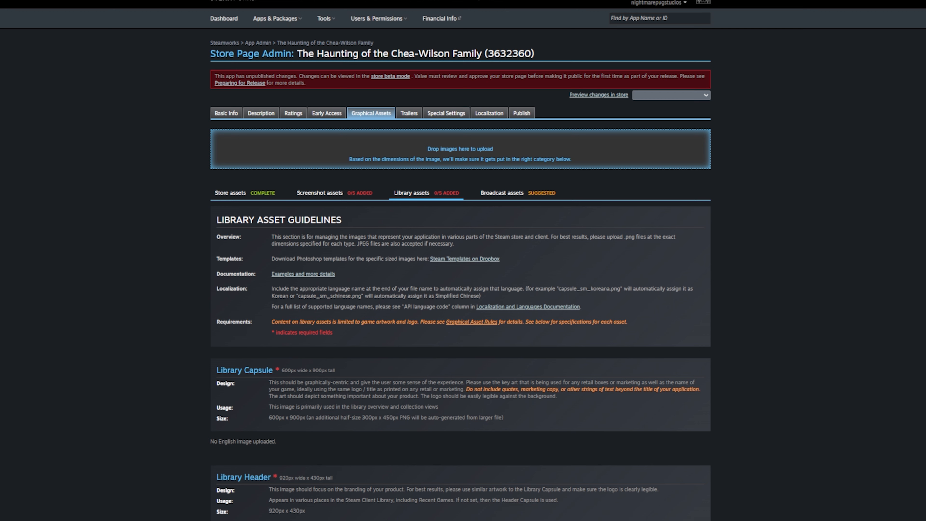
pyautogui.moveTo(922, 237); pyautogui.dragTo(580, 146)
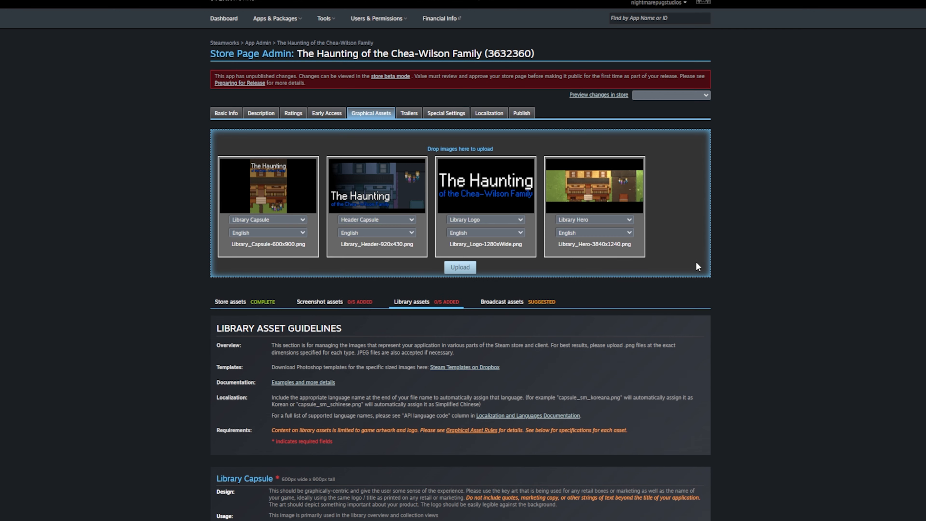
pyautogui.click(459, 268)
# - Tick every logo, text and transparency rule for capsule, header, logo and hero, then upload
pyautogui.click(504, 97)
pyautogui.click(512, 116)
pyautogui.scroll(-1, 524, 243)
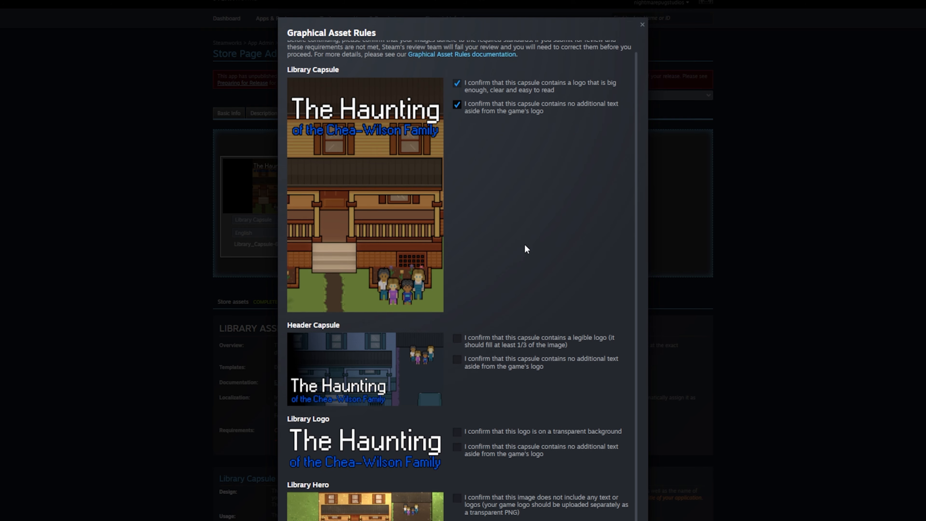
pyautogui.click(509, 343)
pyautogui.click(508, 363)
pyautogui.click(505, 386)
pyautogui.click(505, 405)
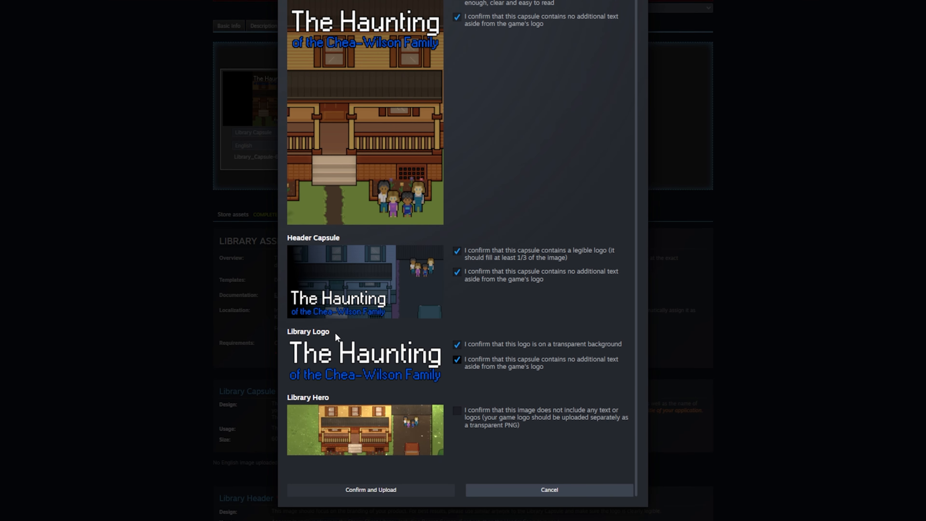
pyautogui.click(484, 429)
pyautogui.click(409, 495)
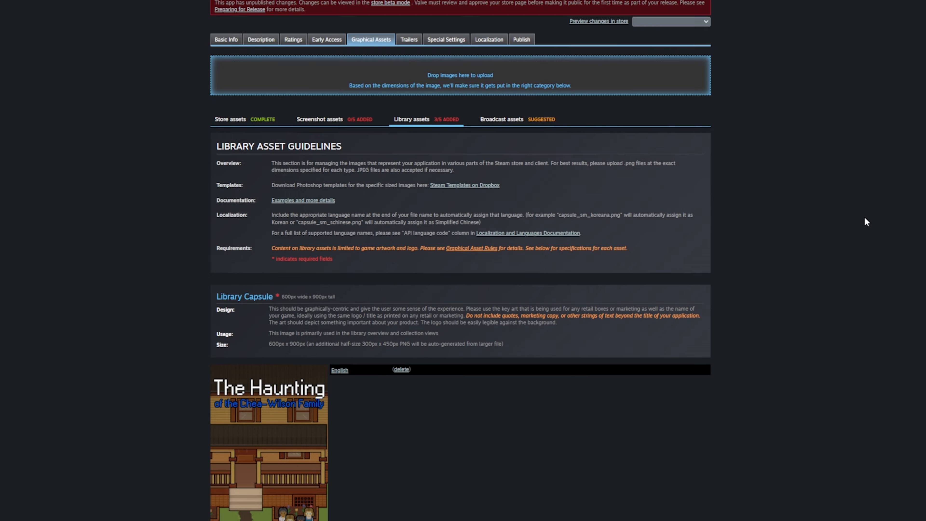
# - Queue Library_Header-920x430.png and set its asset type to Library Header
pyautogui.scroll(-15, 864, 219)
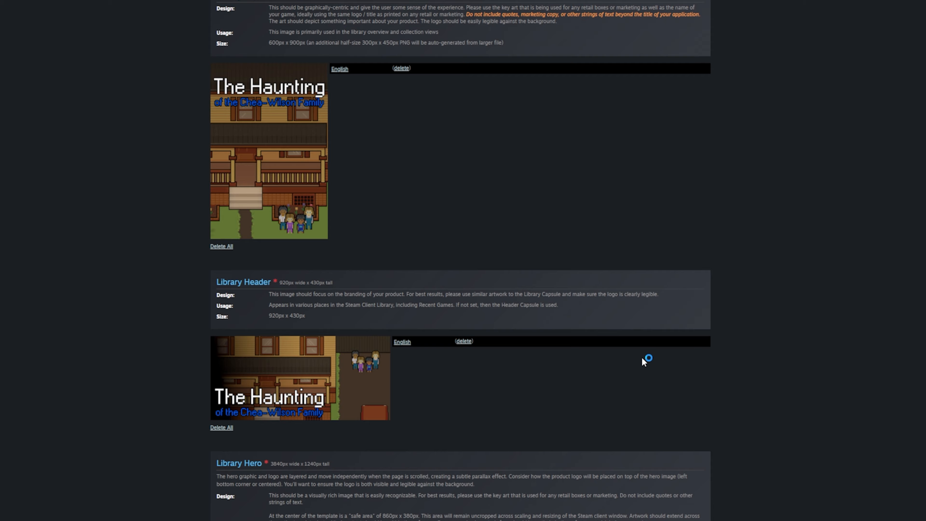
pyautogui.scroll(-10, 641, 356)
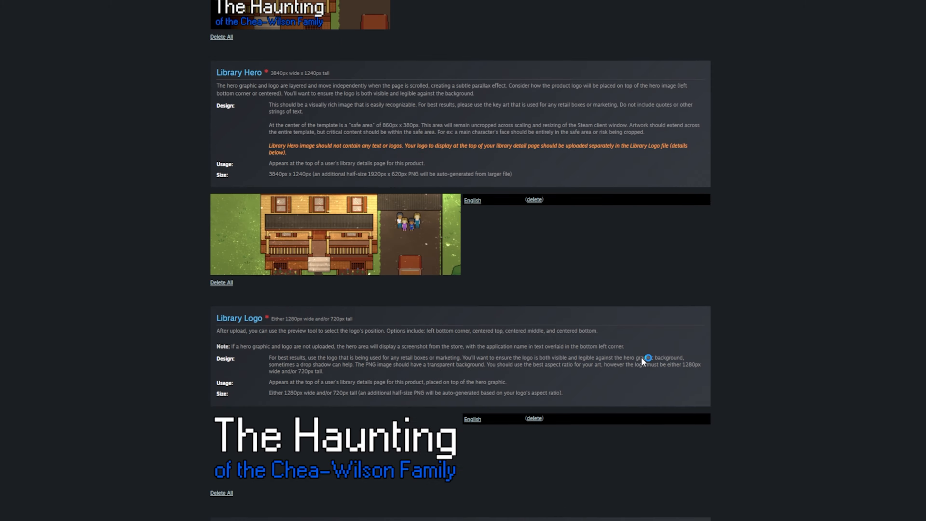
pyautogui.scroll(20, 647, 354)
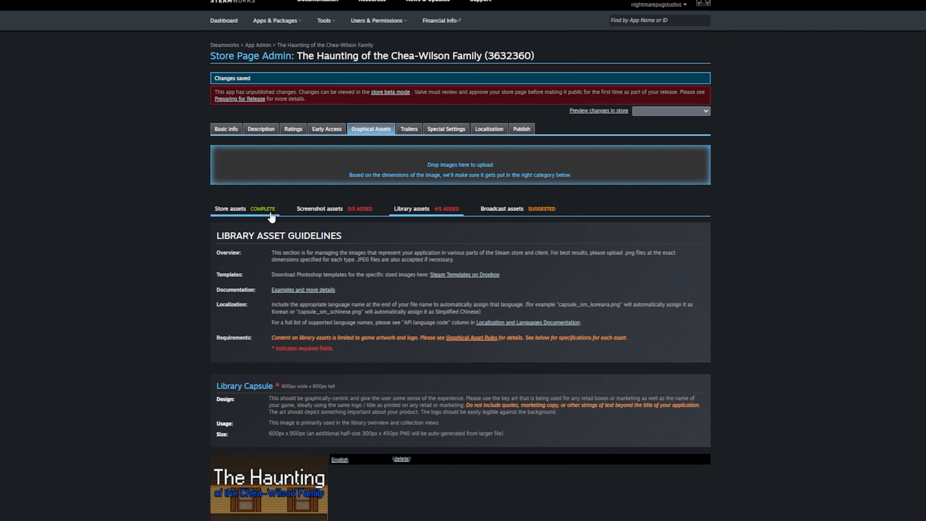
pyautogui.moveTo(405, 61); pyautogui.dragTo(452, 168)
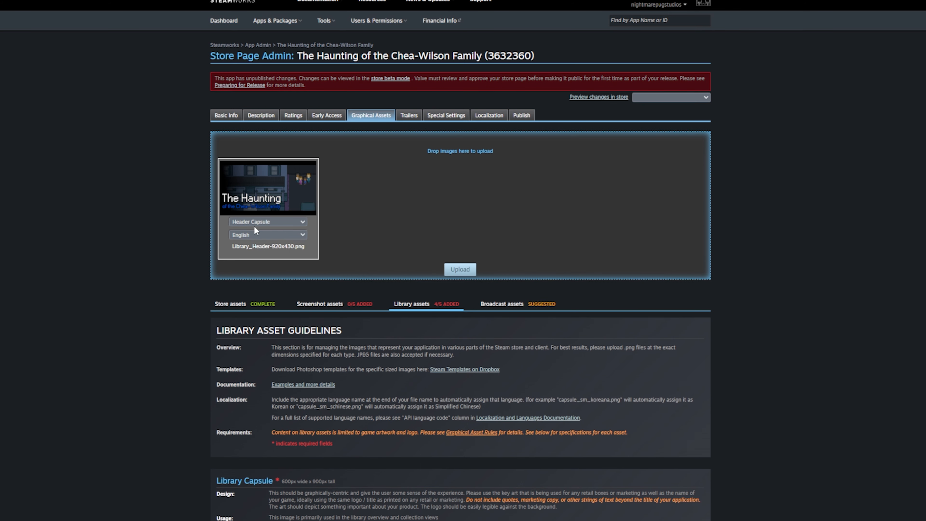
pyautogui.click(291, 222)
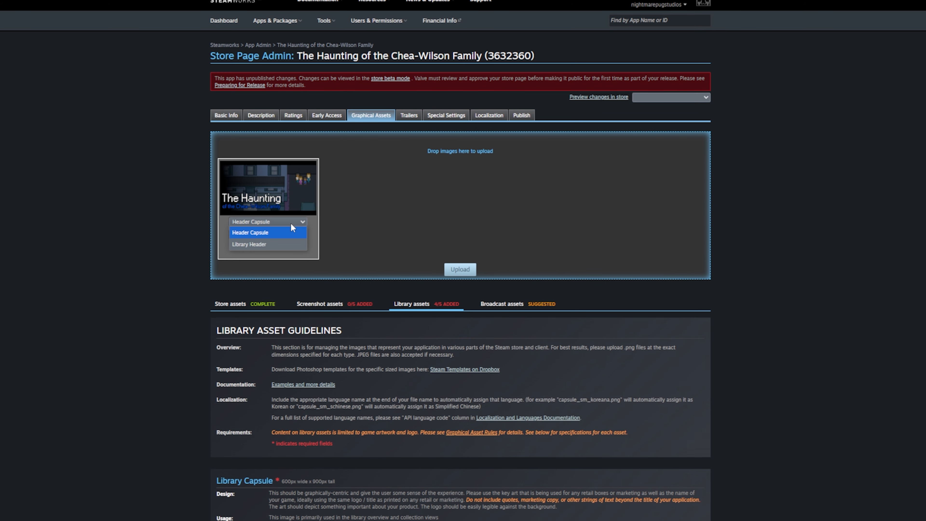
pyautogui.click(286, 245)
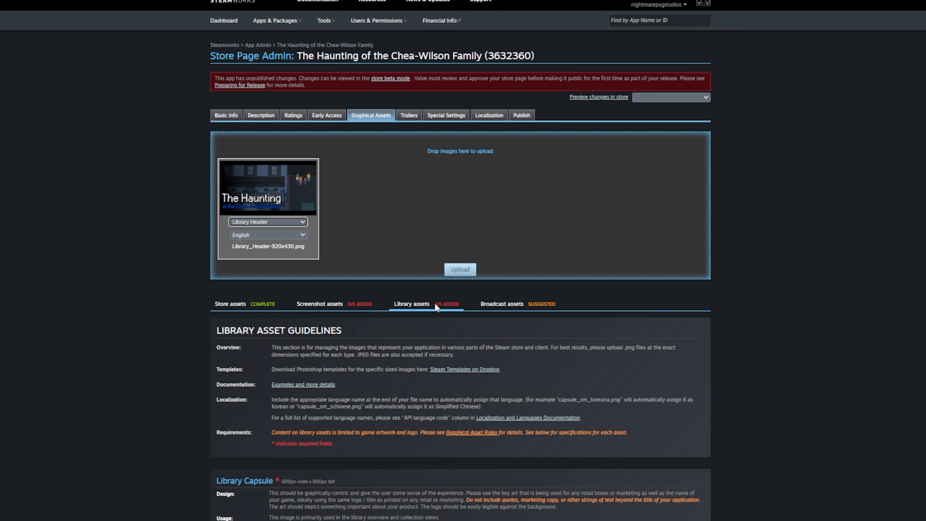
# - Scroll through and review the store assets section
pyautogui.scroll(-10, 436, 306)
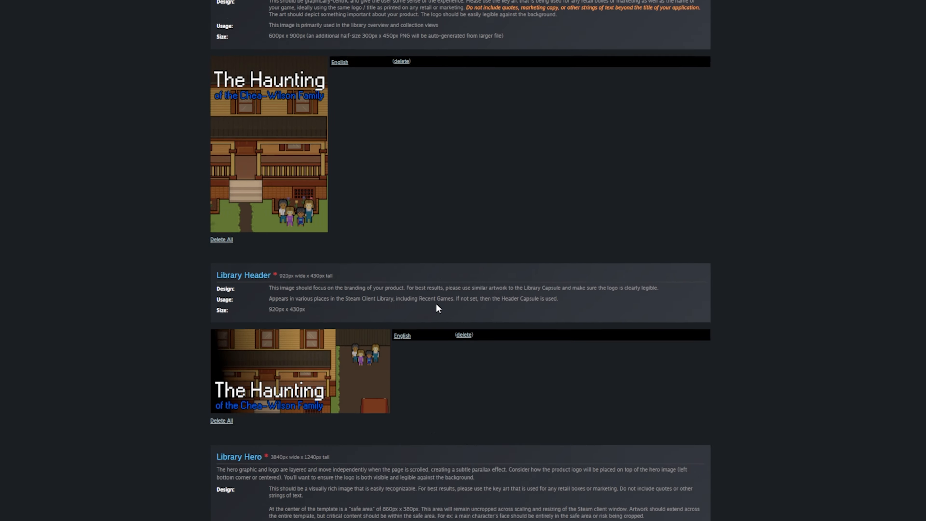
pyautogui.scroll(-5, 438, 309)
pyautogui.scroll(-10, 438, 308)
pyautogui.scroll(20, 437, 307)
pyautogui.click(234, 304)
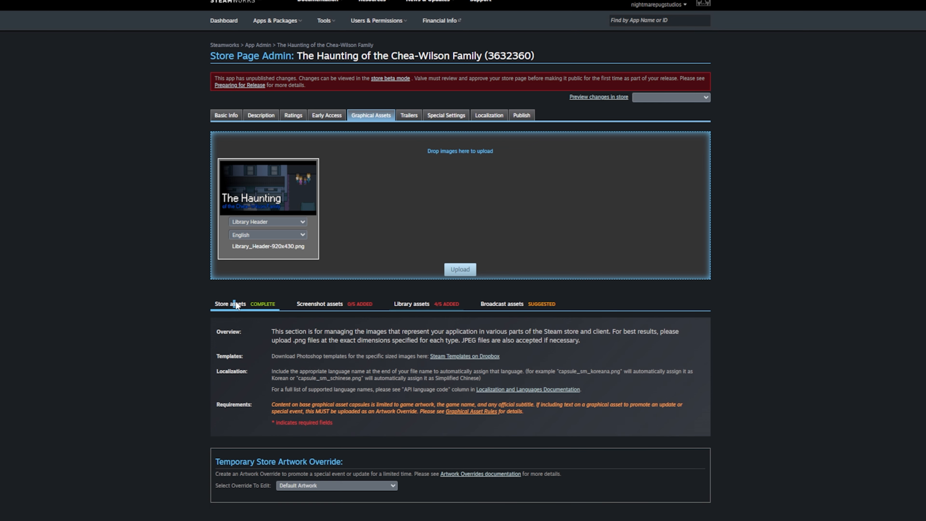
pyautogui.scroll(-5, 270, 327)
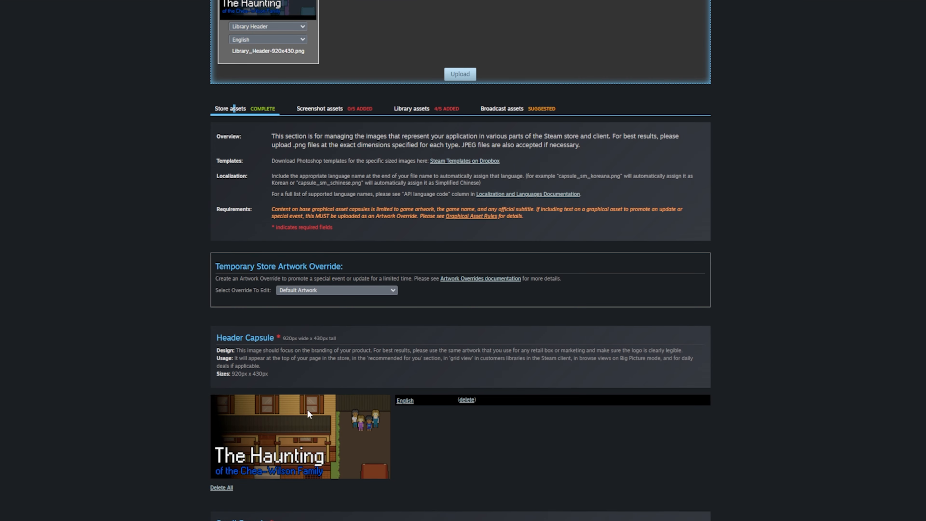
pyautogui.scroll(-18, 307, 410)
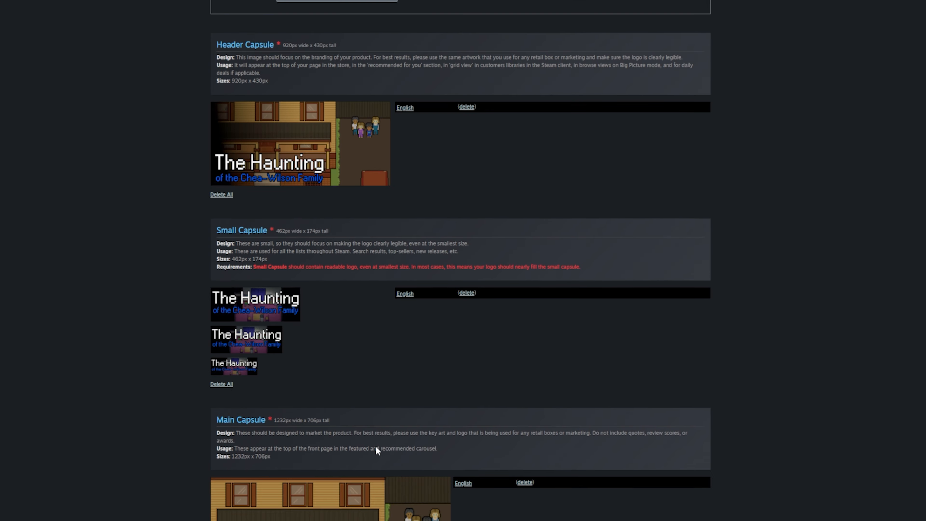
pyautogui.scroll(-5, 375, 446)
pyautogui.scroll(20, 380, 442)
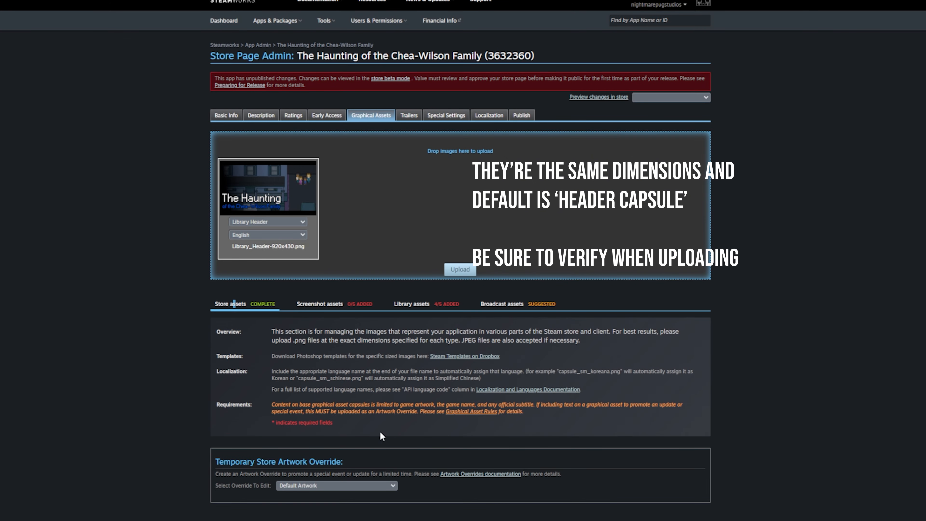
# - Back in library assets, upload the Library Header image after confirming the asset rules
pyautogui.click(447, 307)
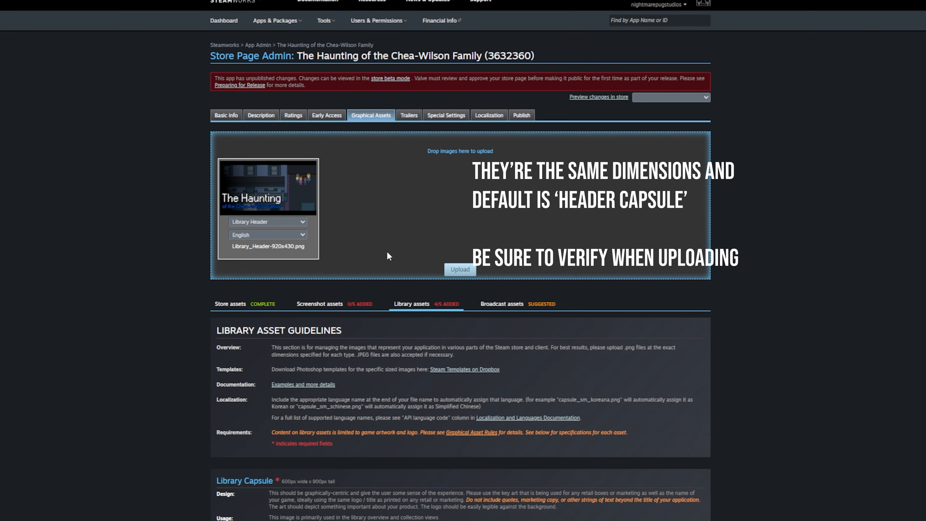
pyautogui.click(461, 269)
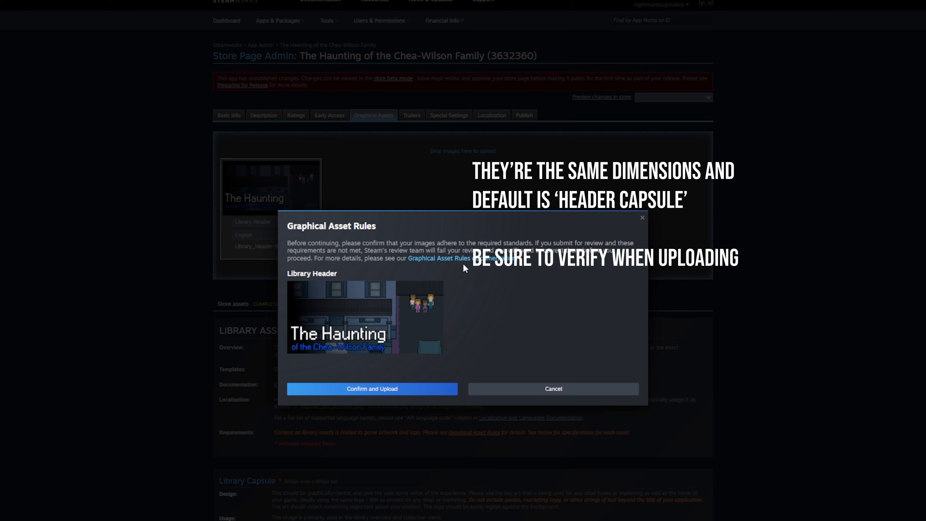
pyautogui.click(393, 394)
pyautogui.scroll(-14, 496, 389)
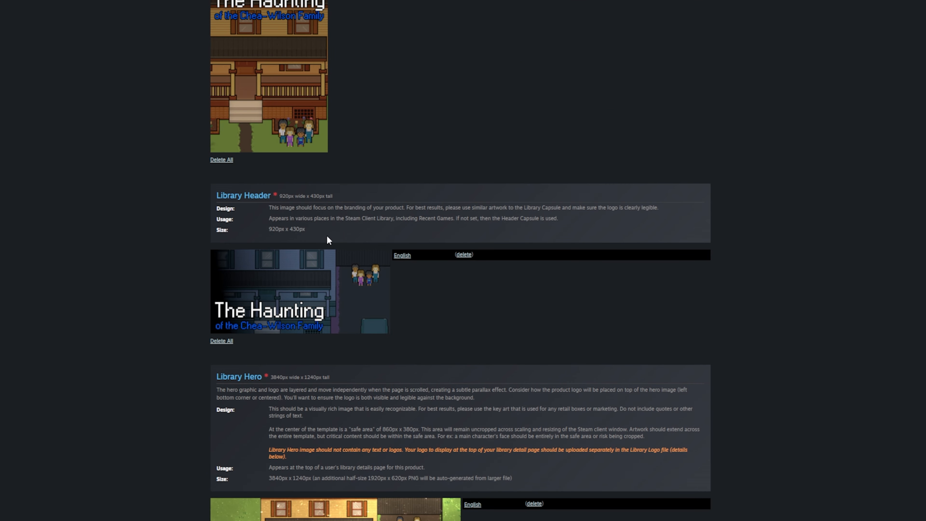
pyautogui.scroll(-15, 370, 338)
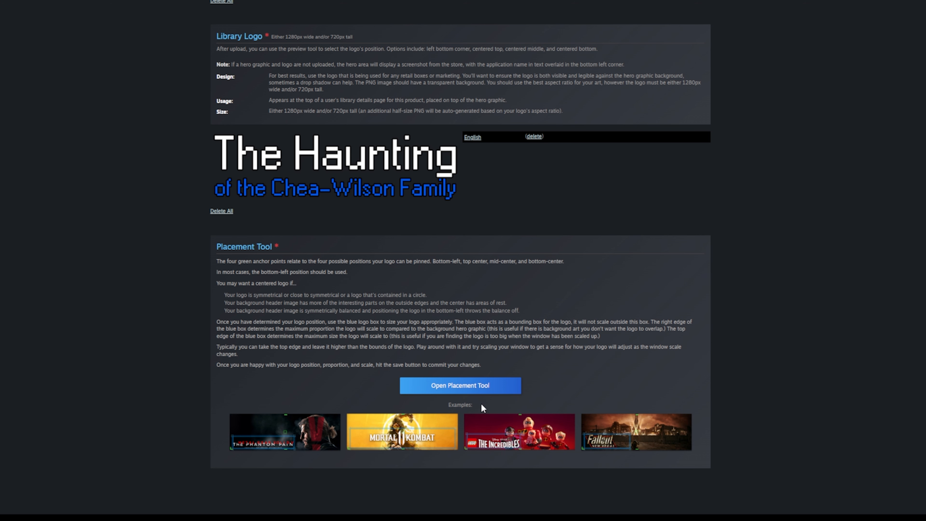
# - Open the logo Placement Tool and try different logo sizes over the hero art
pyautogui.click(481, 395)
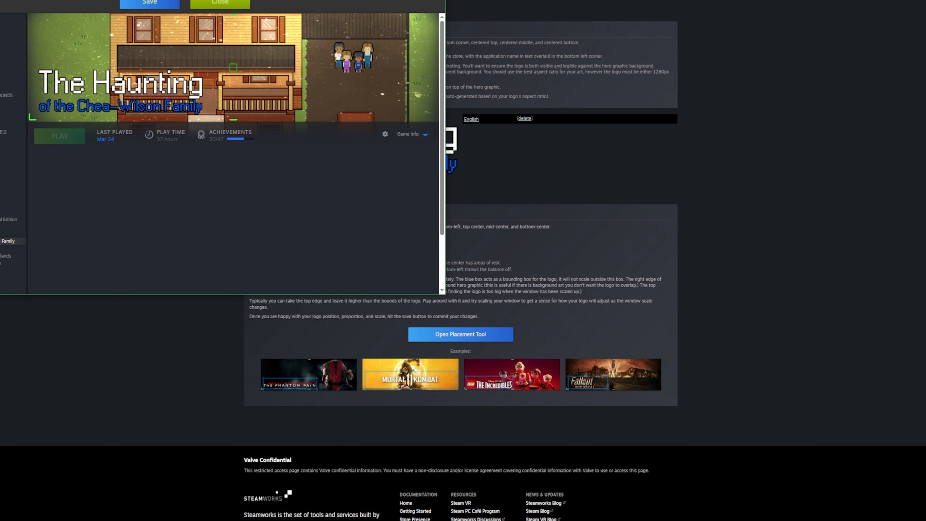
pyautogui.moveTo(281, 0); pyautogui.dragTo(763, 212)
pyautogui.moveTo(732, 300); pyautogui.dragTo(918, 255)
pyautogui.moveTo(883, 304); pyautogui.dragTo(700, 316)
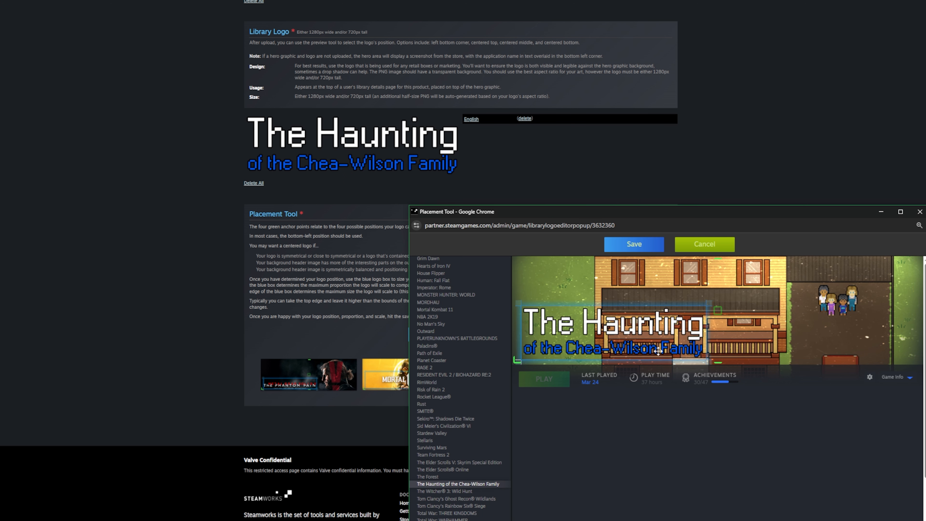
pyautogui.moveTo(586, 335); pyautogui.dragTo(587, 334)
# - Try the centre, top-centre and bottom-centre anchors, settling on bottom-left
pyautogui.click(717, 310)
pyautogui.click(717, 259)
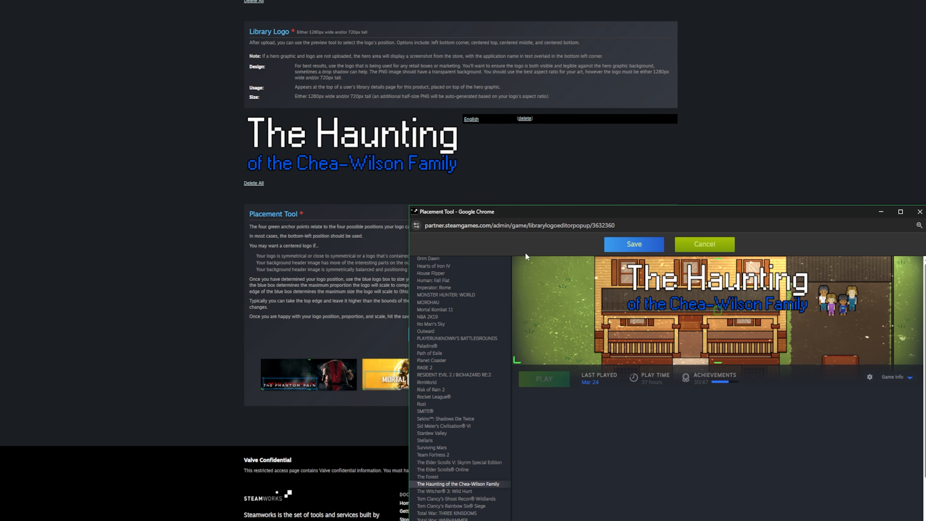
pyautogui.click(719, 361)
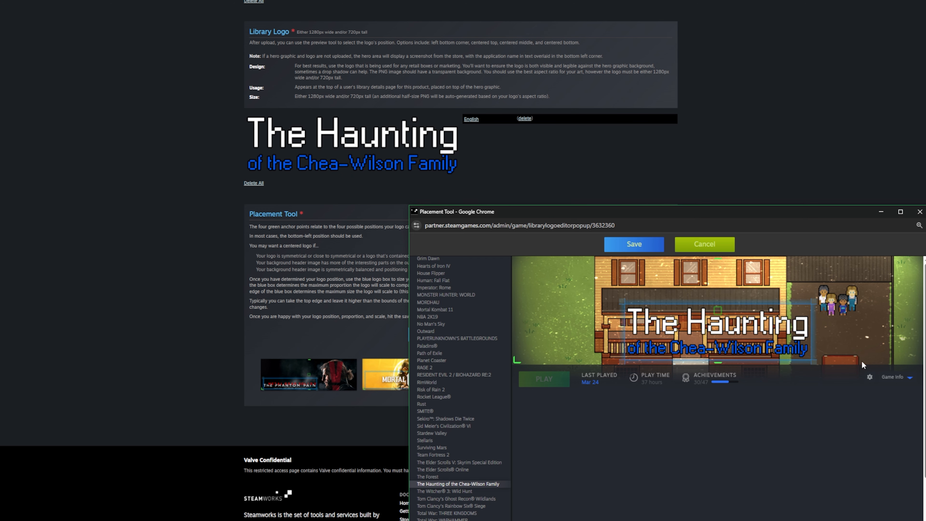
pyautogui.click(517, 363)
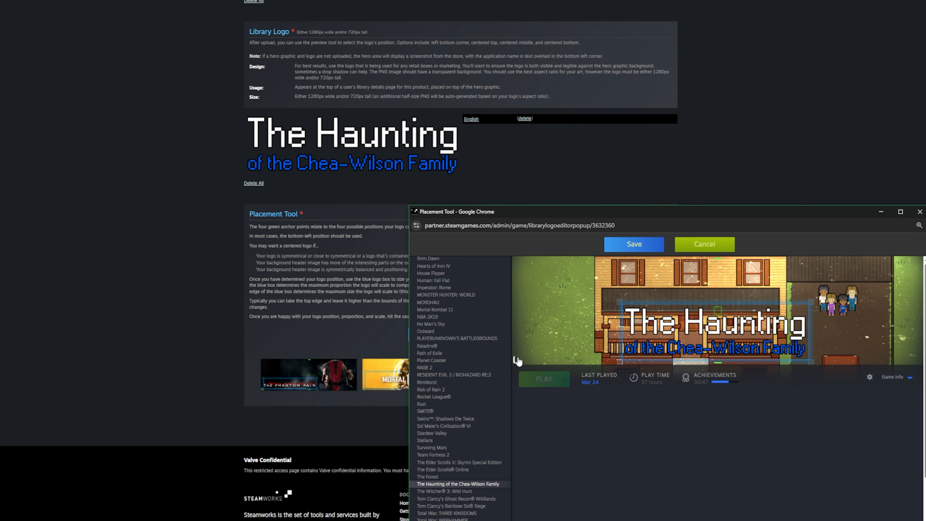
pyautogui.click(900, 211)
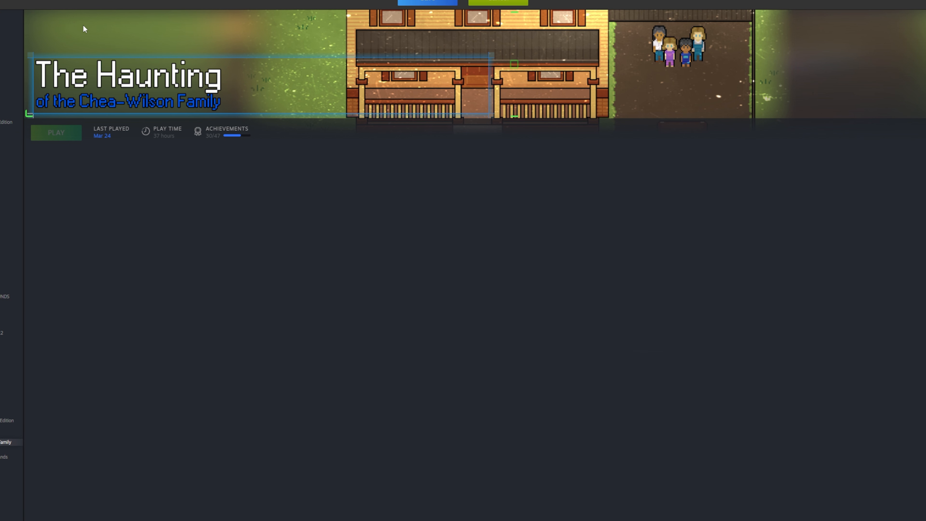
pyautogui.click(514, 13)
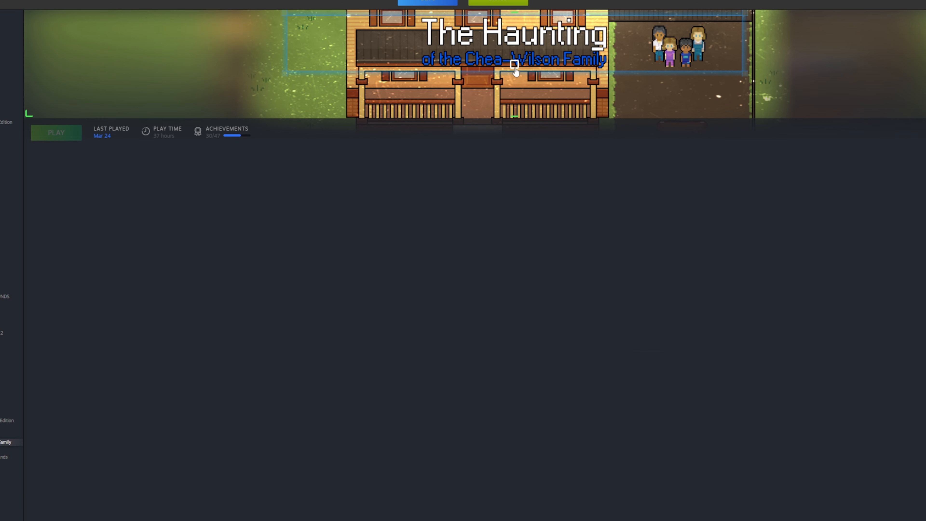
pyautogui.click(514, 65)
pyautogui.click(514, 118)
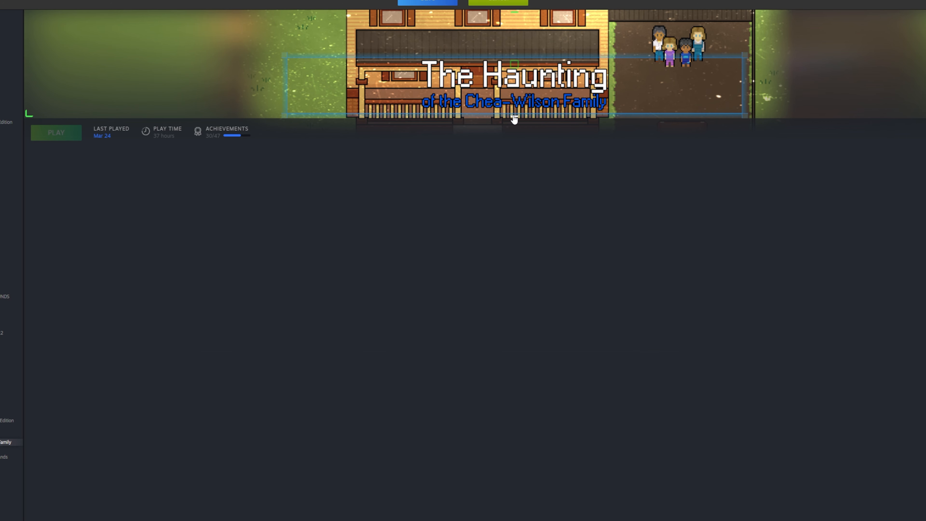
pyautogui.click(29, 114)
# - Enlarge the bottom-left logo slightly, test preview scaling, and save the placement
pyautogui.moveTo(491, 55); pyautogui.dragTo(463, 15)
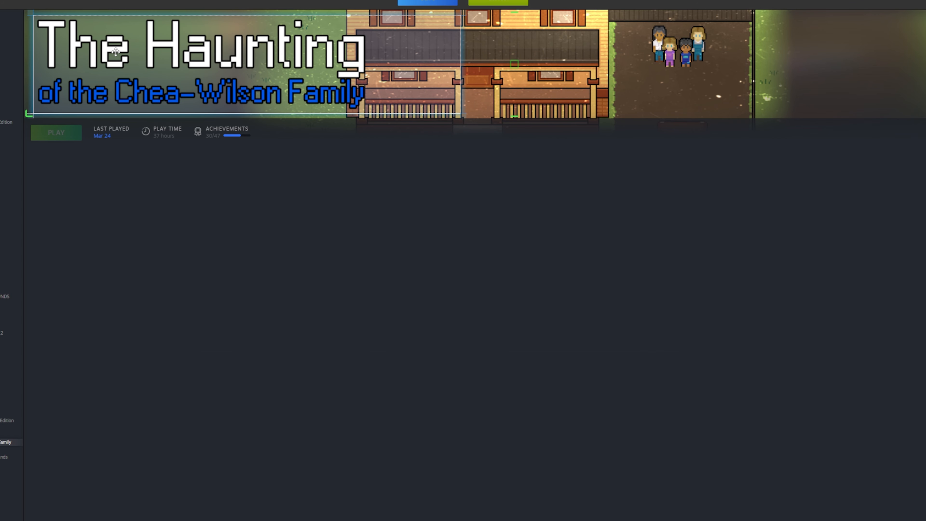
pyautogui.moveTo(506, 0); pyautogui.dragTo(587, 112)
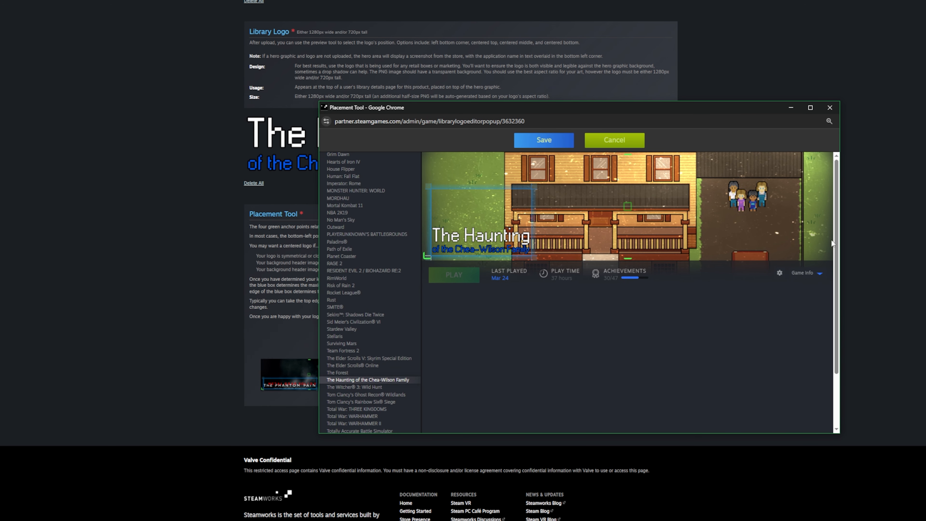
pyautogui.moveTo(840, 248); pyautogui.dragTo(608, 258)
pyautogui.moveTo(679, 104); pyautogui.dragTo(679, 101)
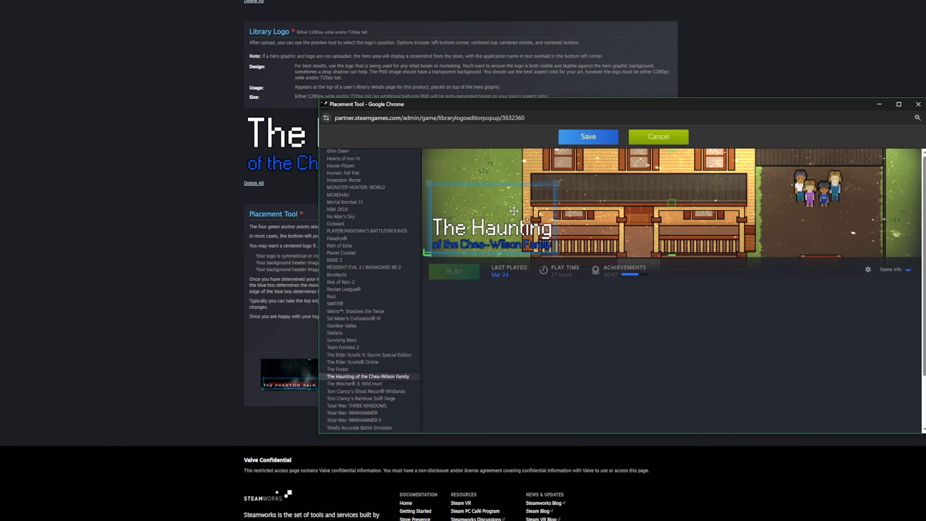
pyautogui.moveTo(550, 221); pyautogui.dragTo(583, 223)
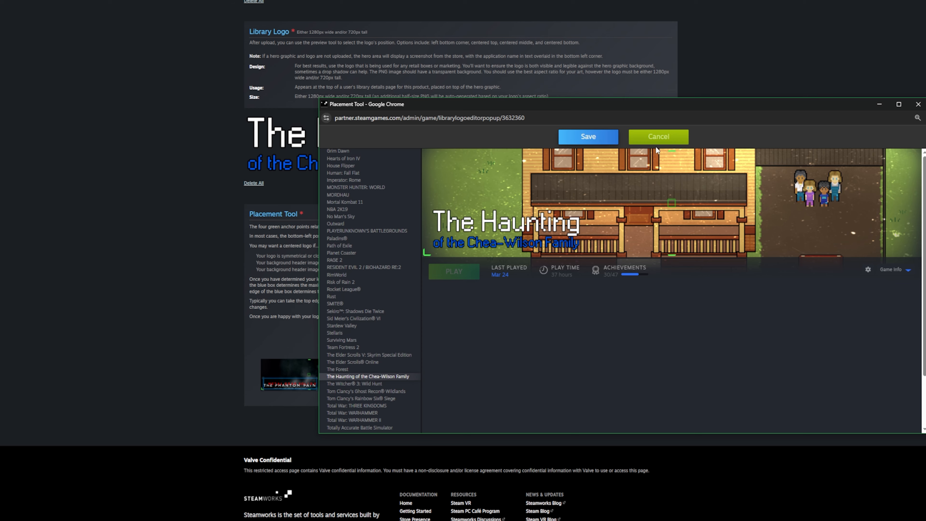
pyautogui.click(604, 140)
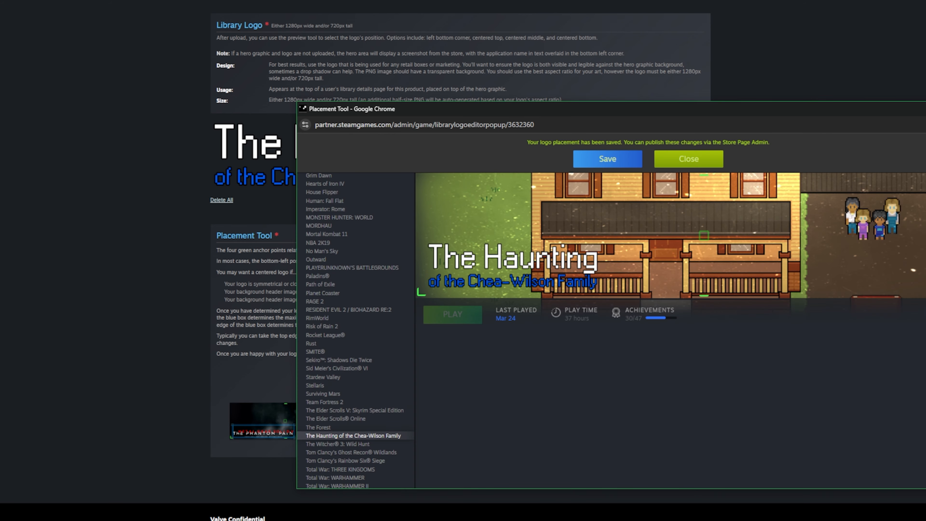
# - Close the Placement Tool, confirm library assets read Complete, and show Broadcast assets
pyautogui.click(925, 109)
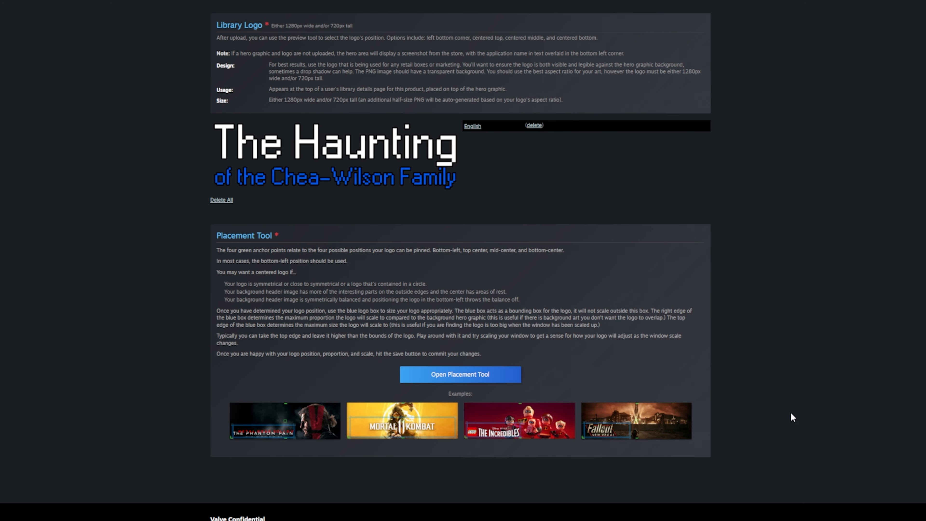
pyautogui.scroll(-2, 756, 444)
pyautogui.scroll(9, 759, 445)
pyautogui.scroll(14, 765, 446)
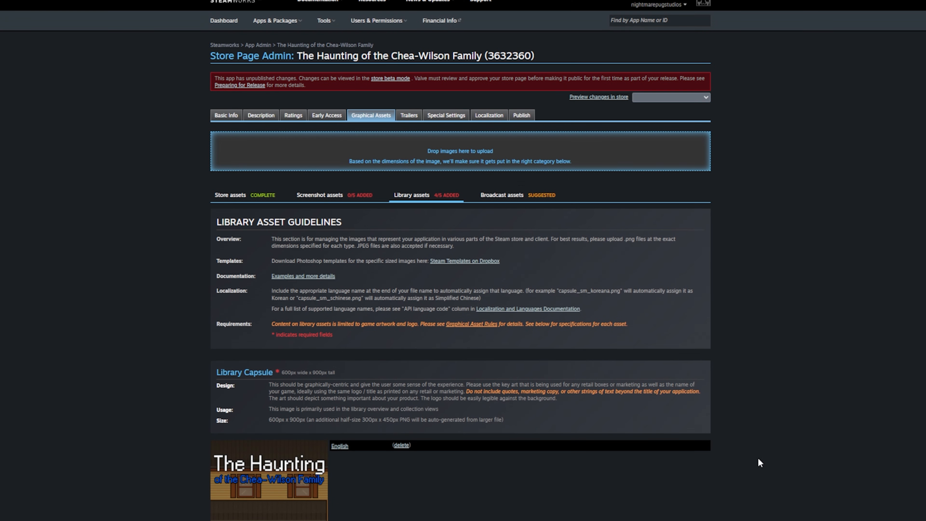
pyautogui.scroll(-20, 558, 421)
pyautogui.scroll(-1, 572, 424)
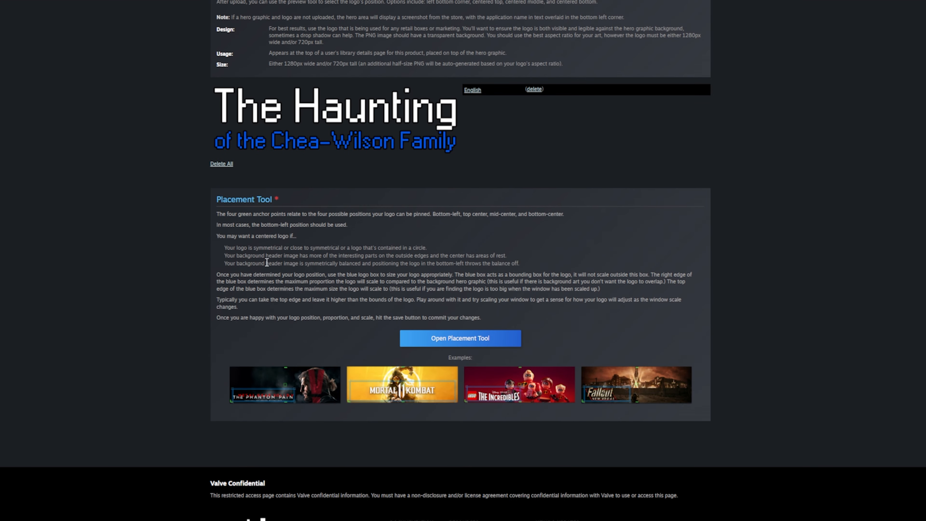
pyautogui.scroll(18, 362, 325)
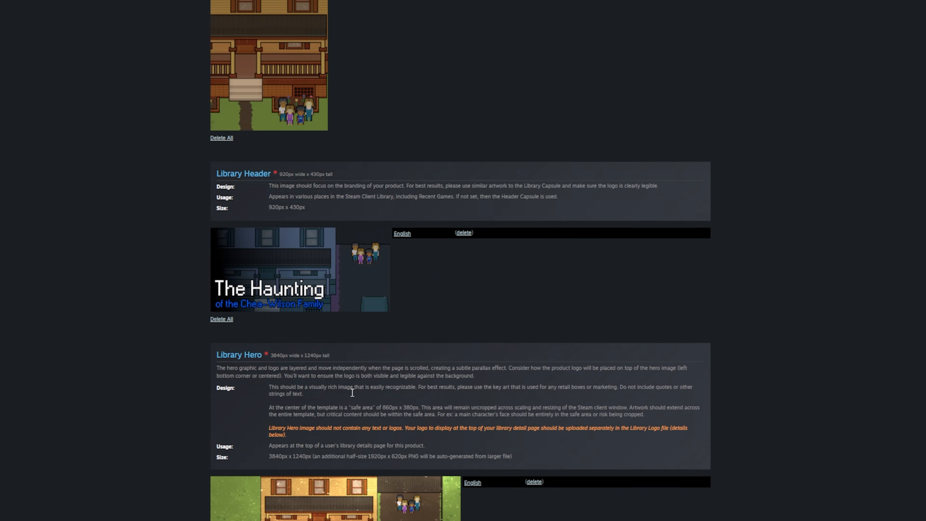
pyautogui.scroll(10, 353, 394)
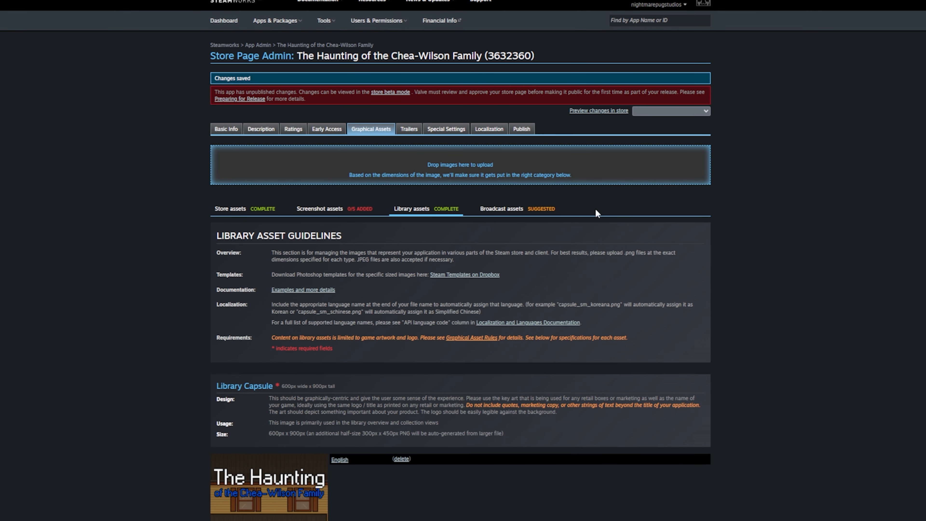
pyautogui.click(512, 210)
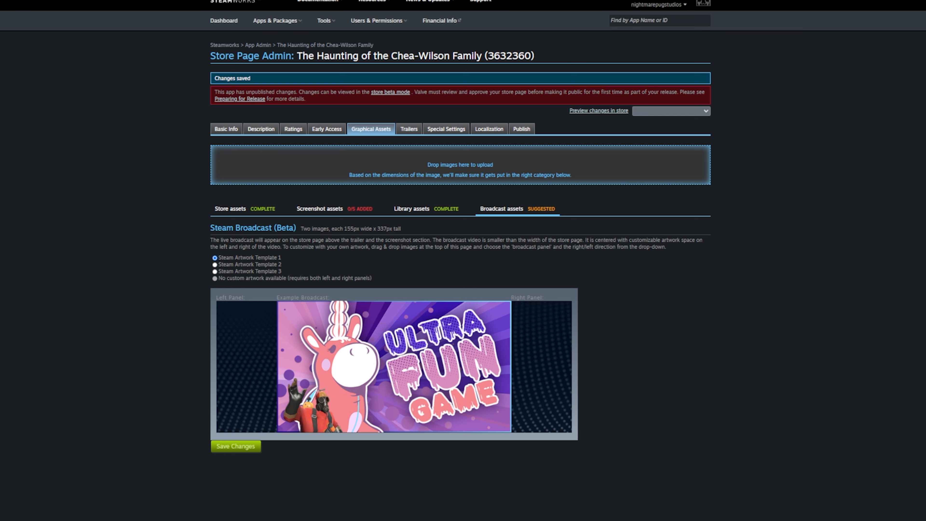
# - Upload the two broadcast images as left and right side panels, then show Screenshot assets
pyautogui.moveTo(482, 163); pyautogui.dragTo(483, 164)
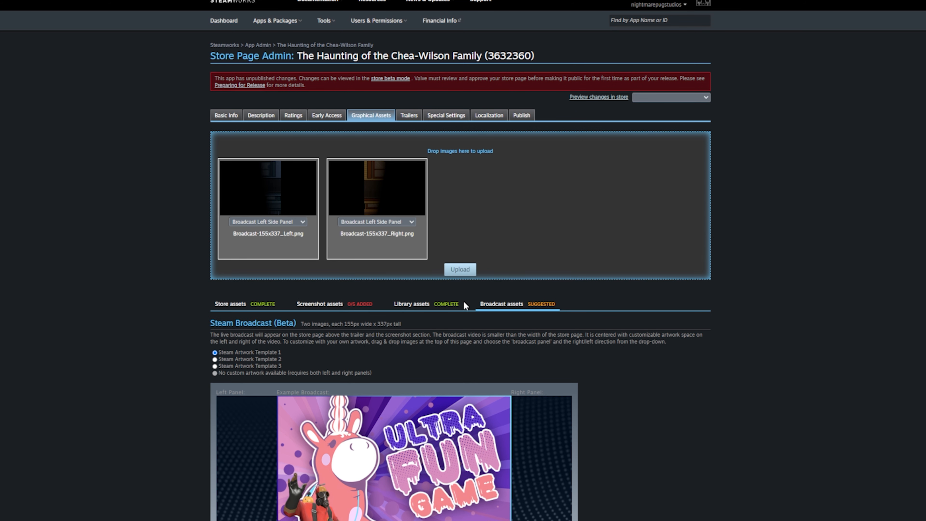
pyautogui.click(398, 222)
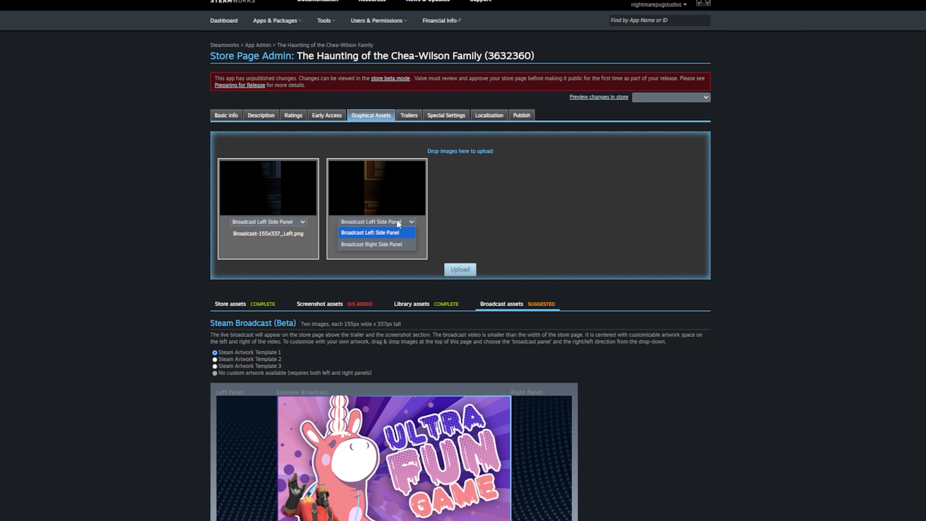
pyautogui.click(402, 243)
pyautogui.click(452, 273)
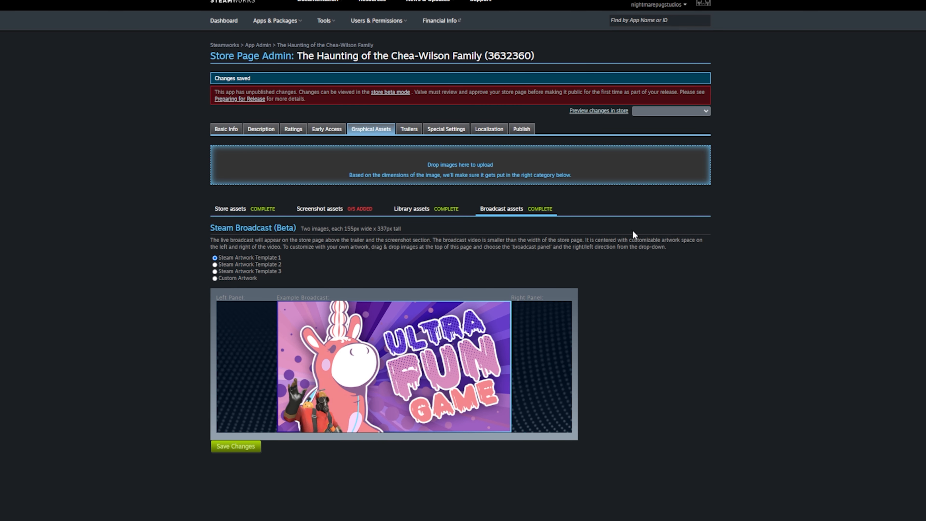
pyautogui.click(328, 209)
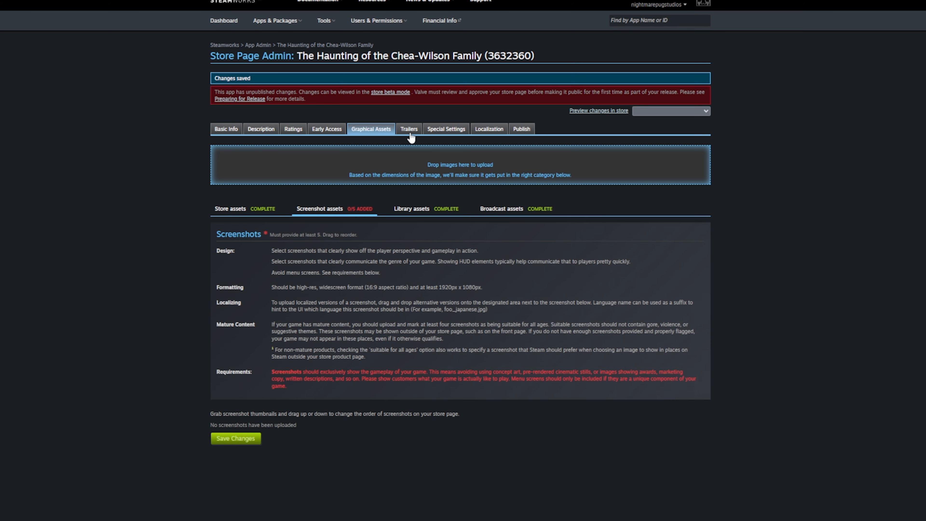
# - Save the graphical asset changes, refresh, and go to the Trailers page
pyautogui.moveTo(410, 131); pyautogui.dragTo(419, 408)
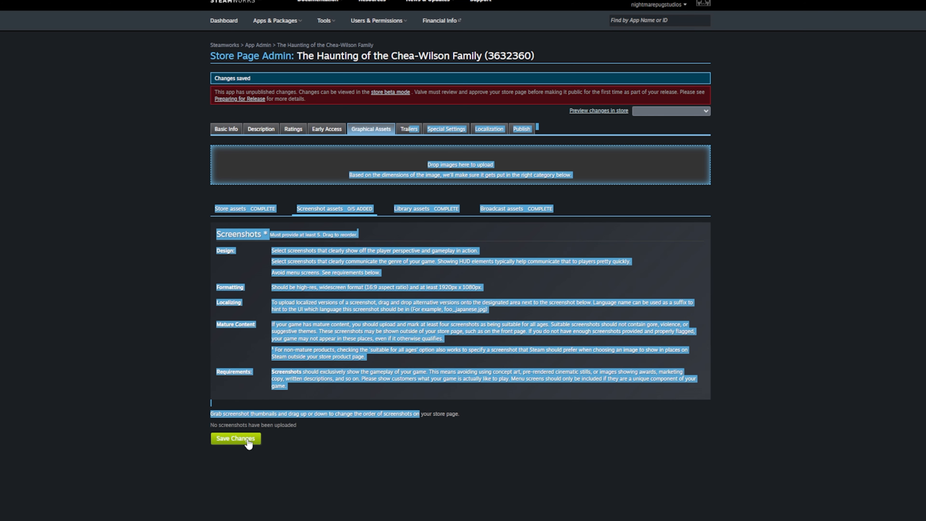
pyautogui.click(533, 400)
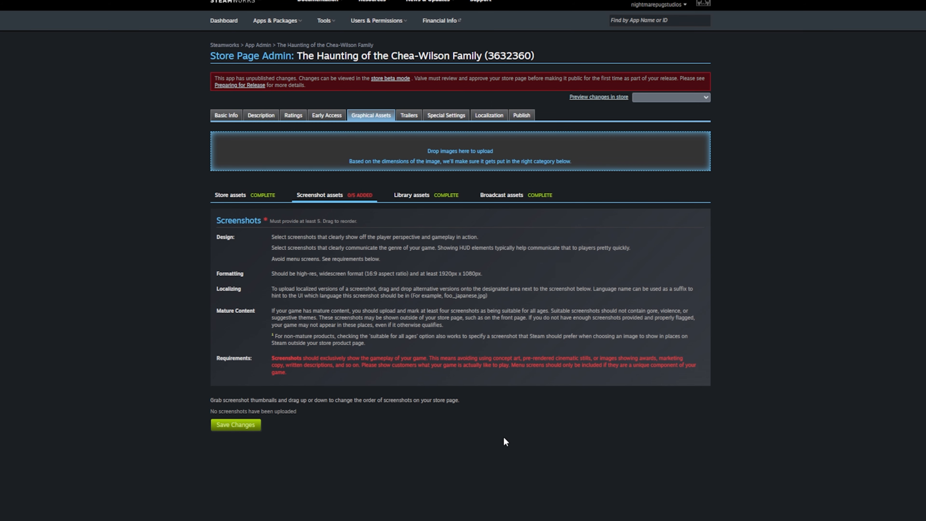
pyautogui.press('F5')
pyautogui.click(420, 117)
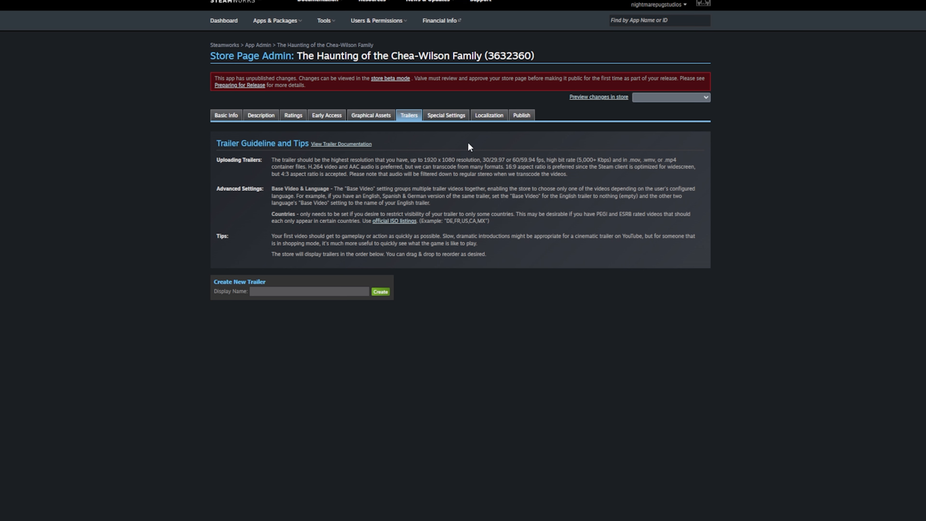
# - Scroll through the Special Settings page, then move to the Localization page
pyautogui.click(449, 116)
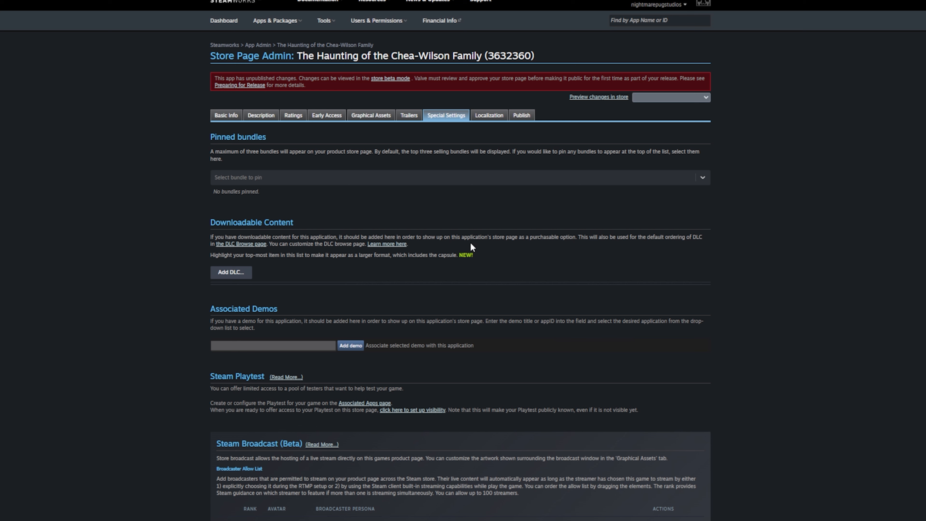
pyautogui.scroll(-7, 169, 284)
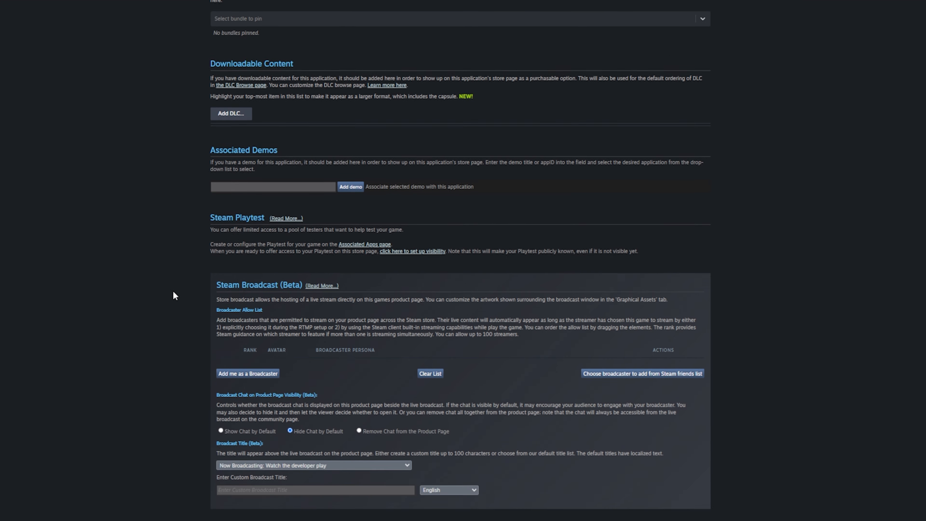
pyautogui.scroll(-2, 174, 291)
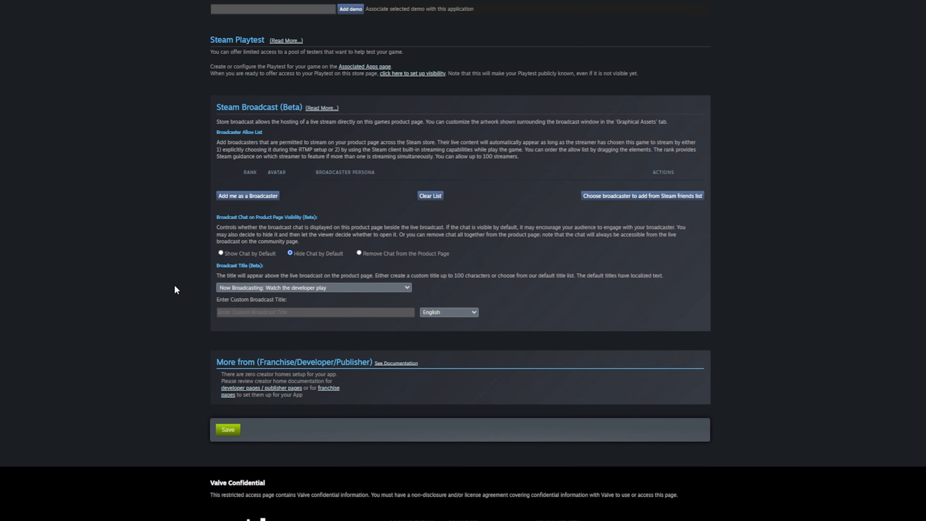
pyautogui.scroll(8, 174, 281)
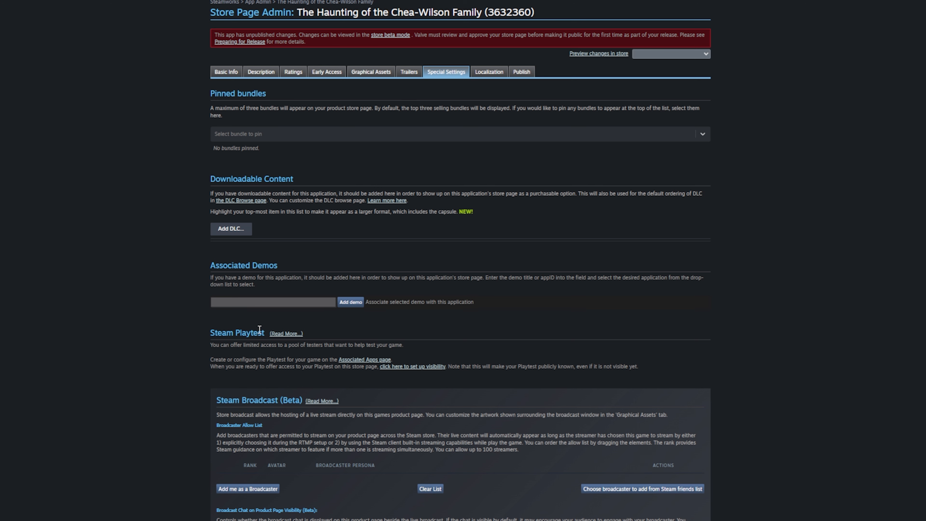
pyautogui.click(489, 72)
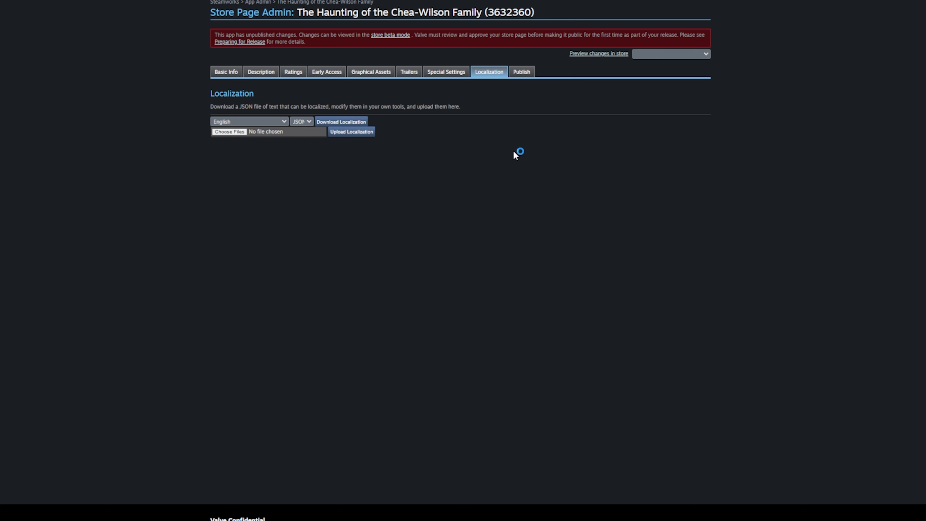
# - Keep JSON as the localization file format and go to the Publish page
pyautogui.click(308, 124)
pyautogui.click(305, 133)
pyautogui.click(527, 74)
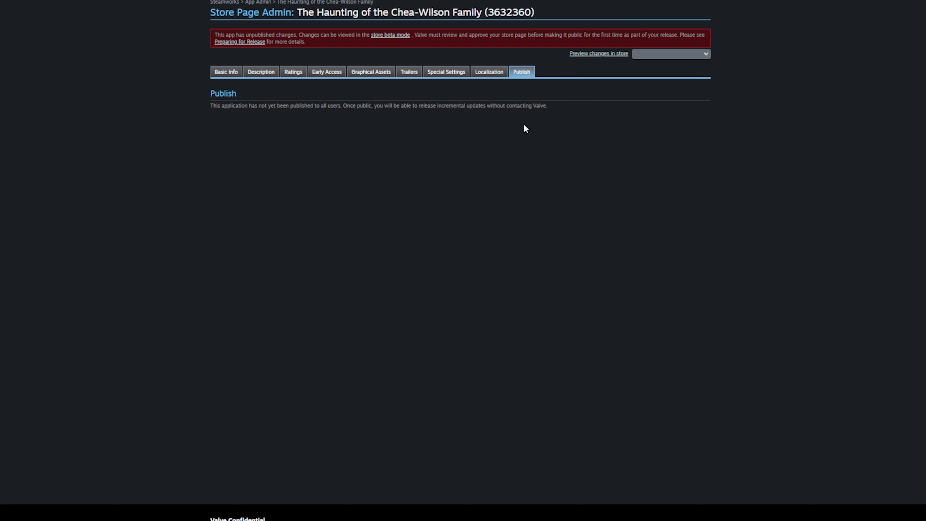
# - Revisit Trailers and the screenshot requirements, then return to Publish and review it
pyautogui.click(402, 75)
pyautogui.click(371, 72)
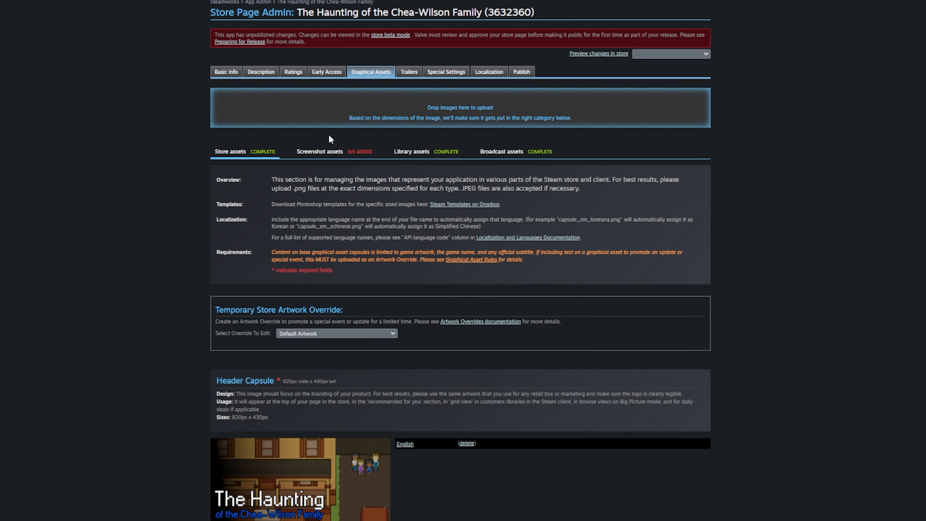
pyautogui.click(339, 157)
pyautogui.click(521, 72)
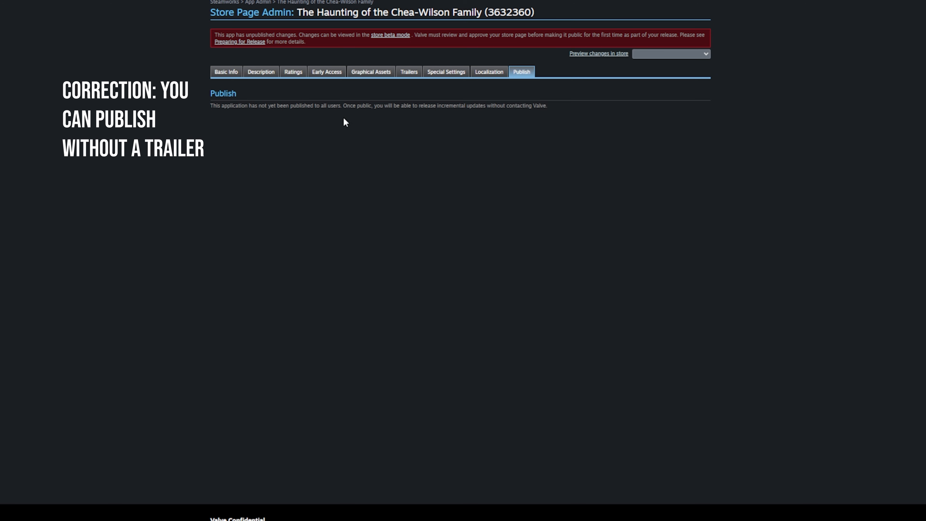
pyautogui.scroll(2, 475, 133)
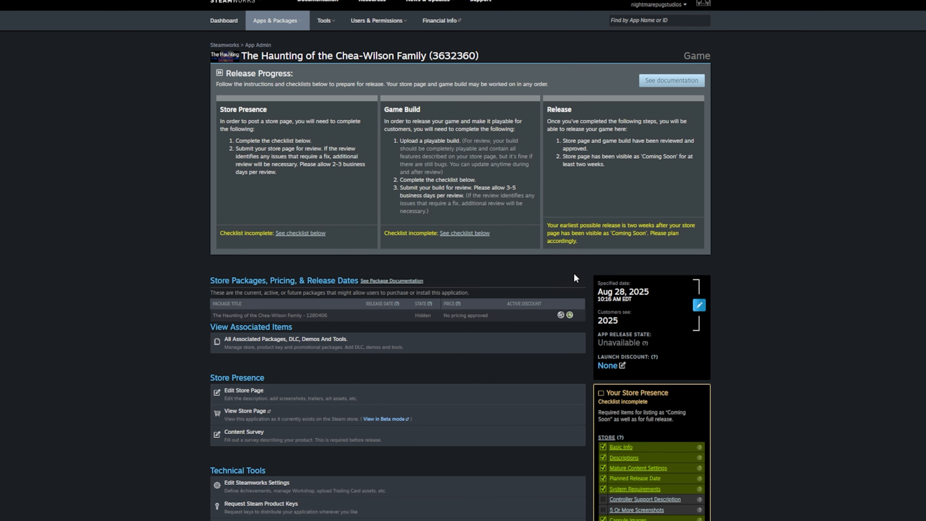
pyautogui.scroll(-4, 575, 277)
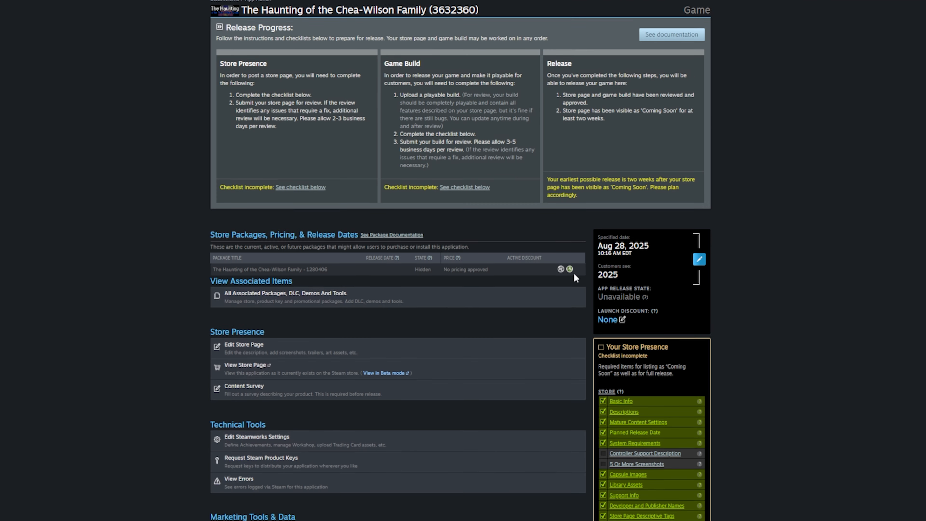